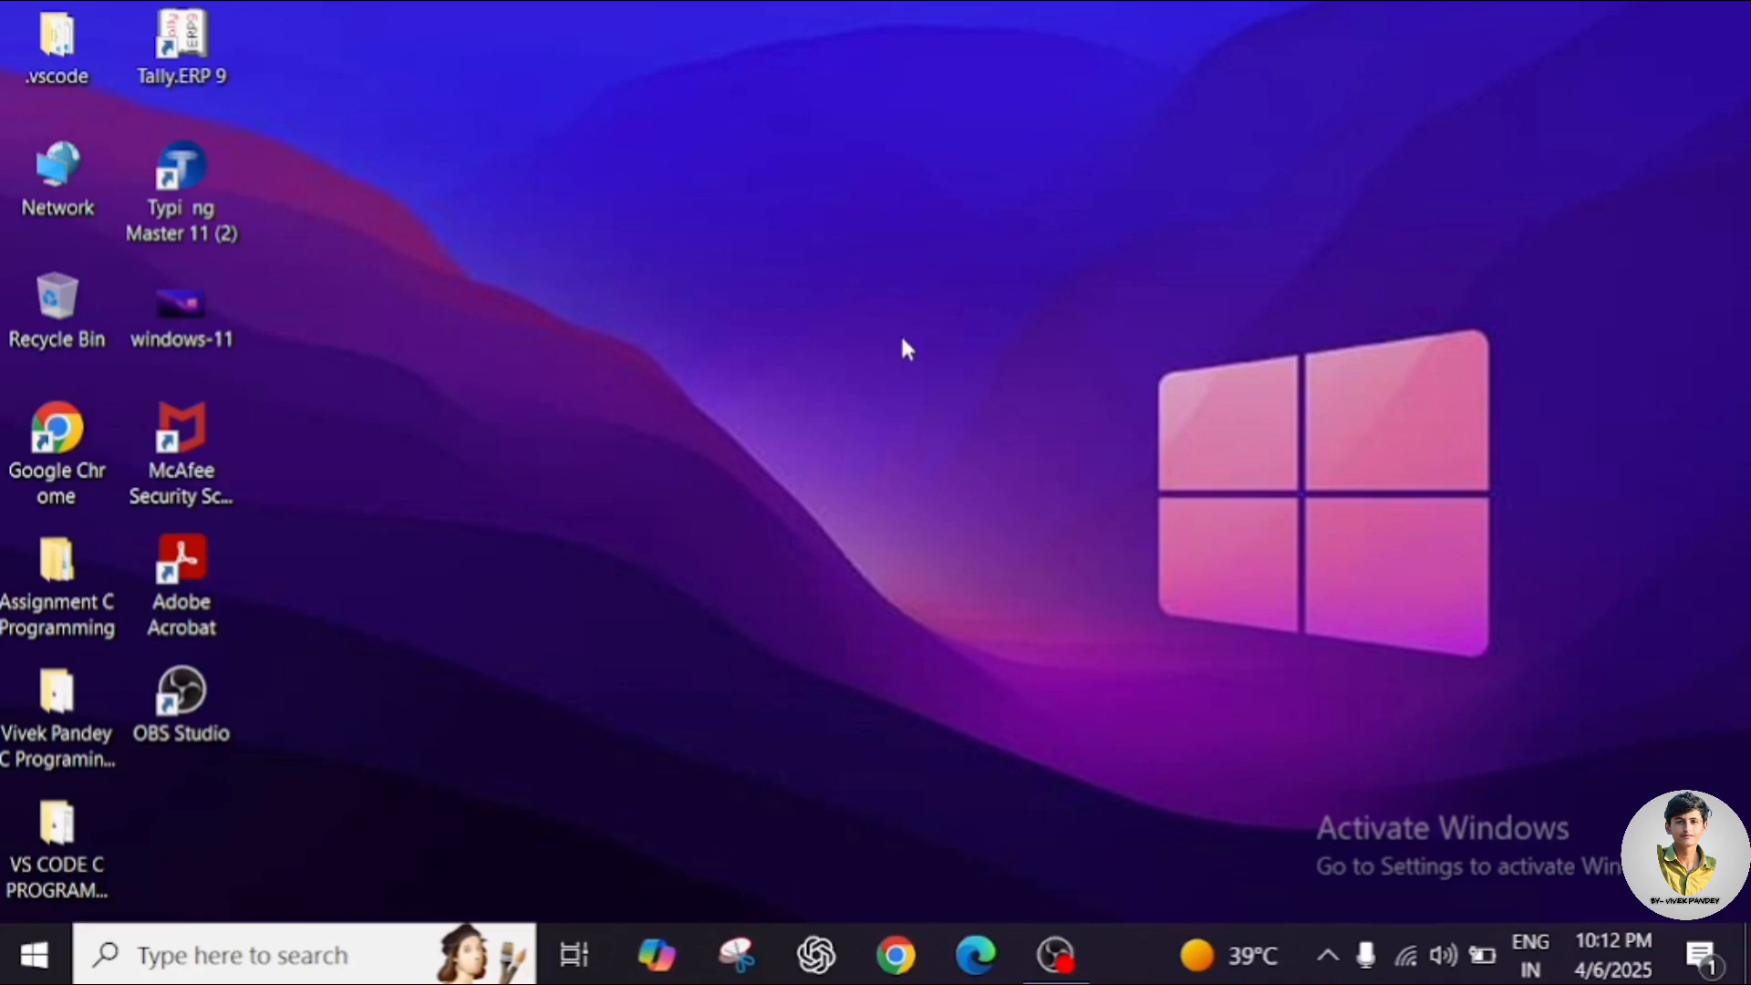
# Launch Tally.ERP 9 by searching 'tall' in the Windows Start menu.
pyautogui.click(32, 956)
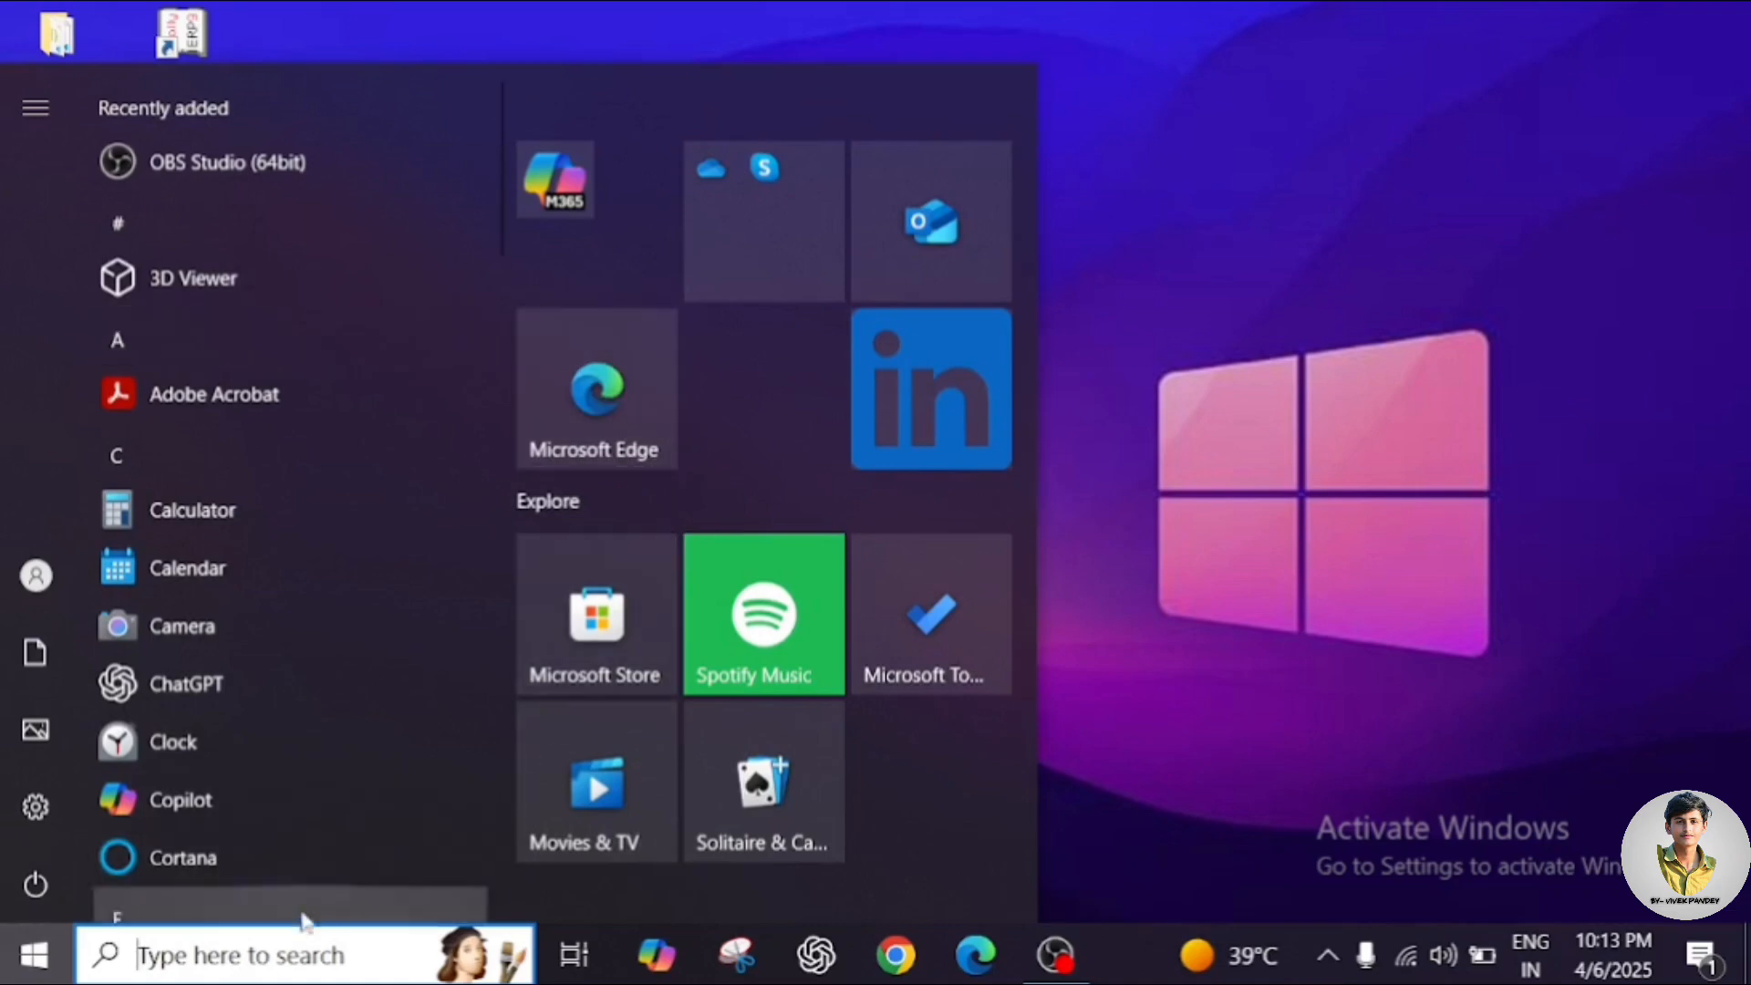
pyautogui.write('ta')
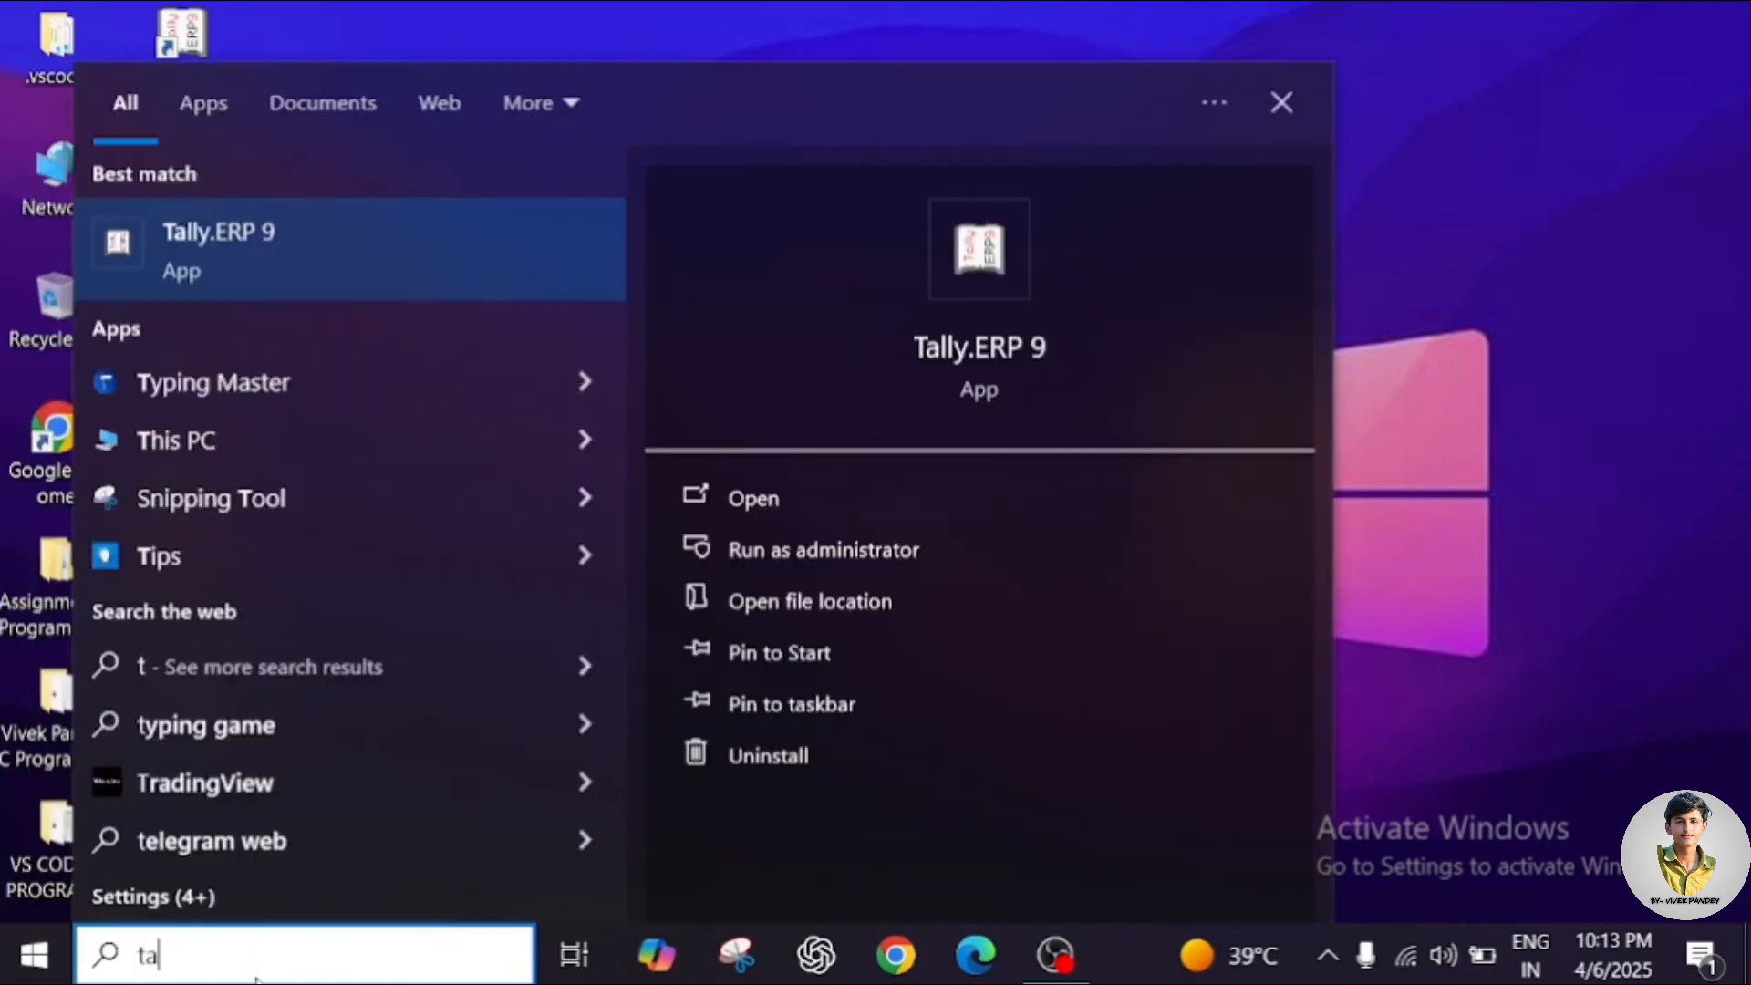
pyautogui.write('ll')
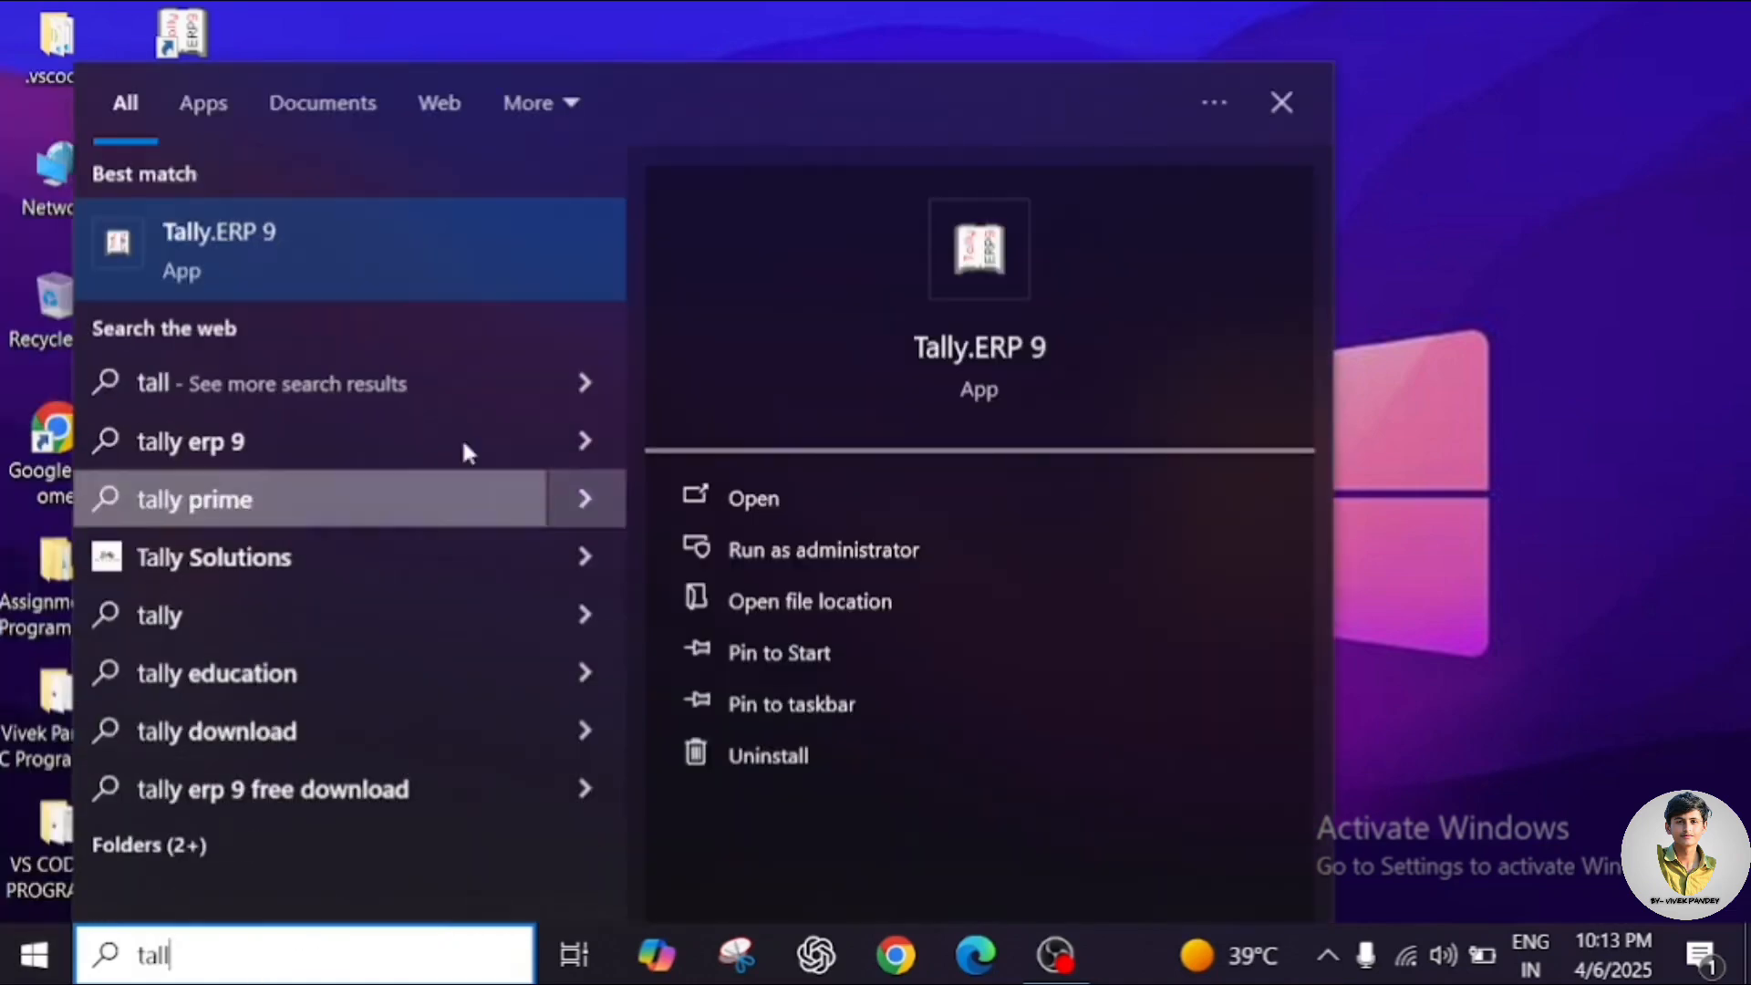
pyautogui.click(230, 246)
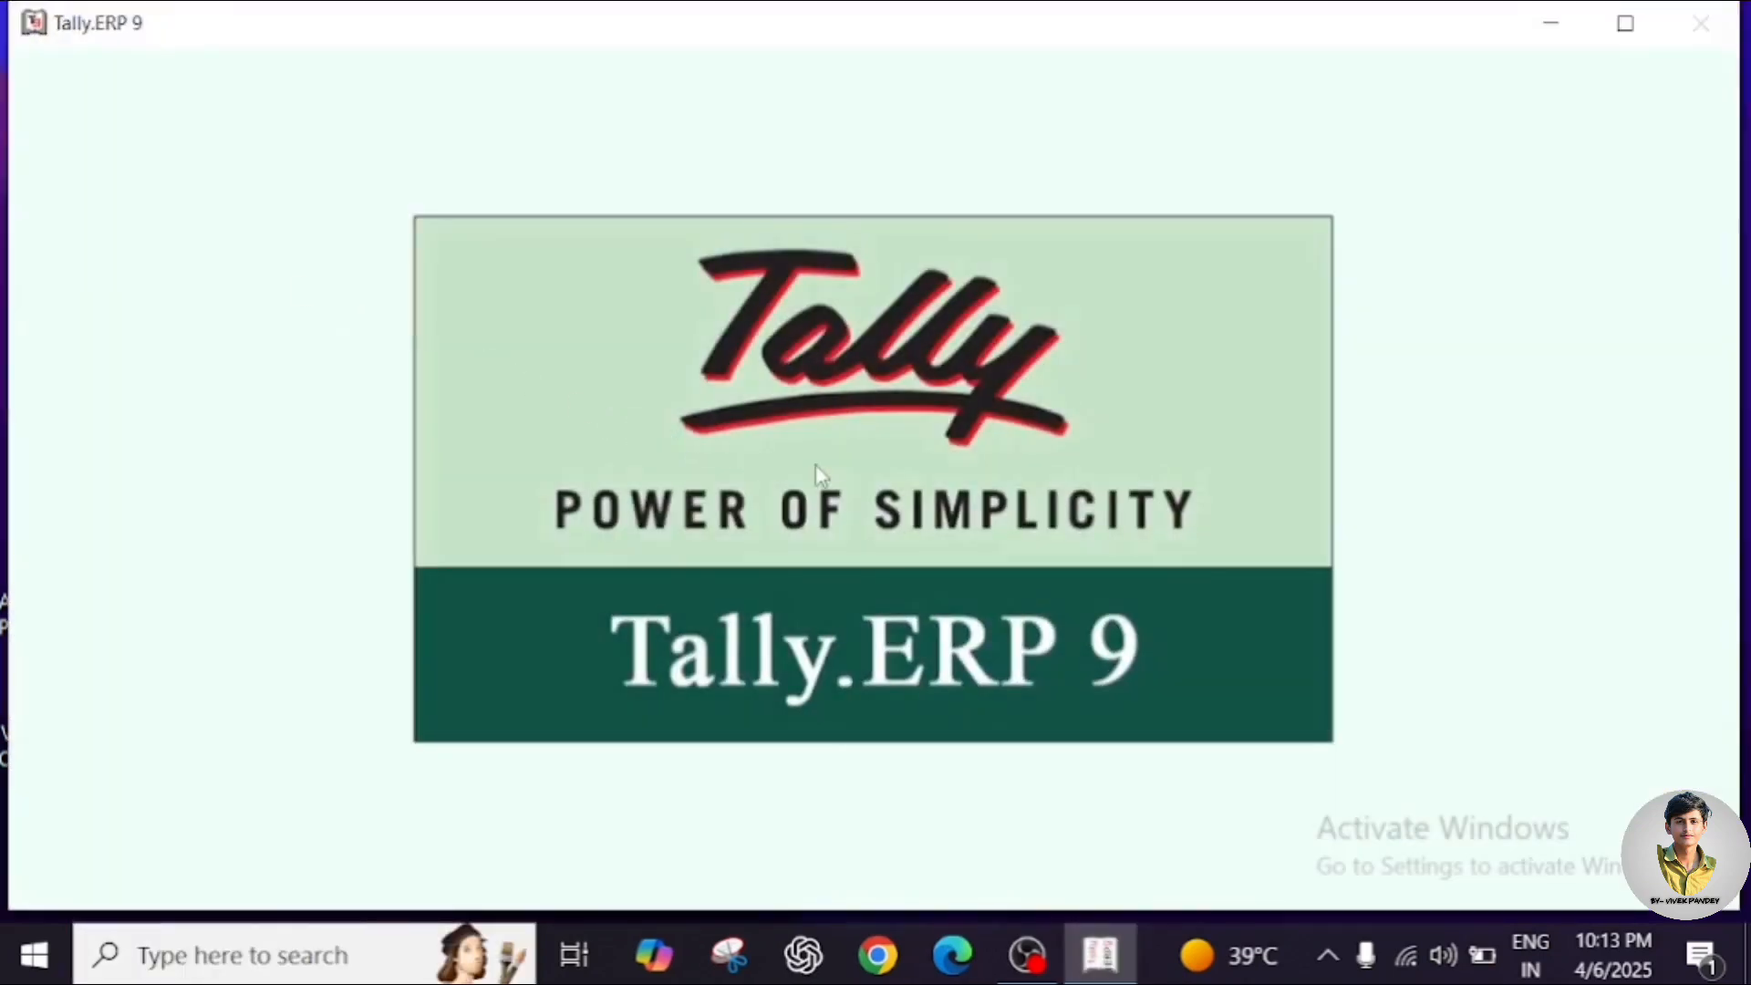
# Maximise the Tally window and move through the Startup options between Activate License and Quit.
pyautogui.click(1630, 27)
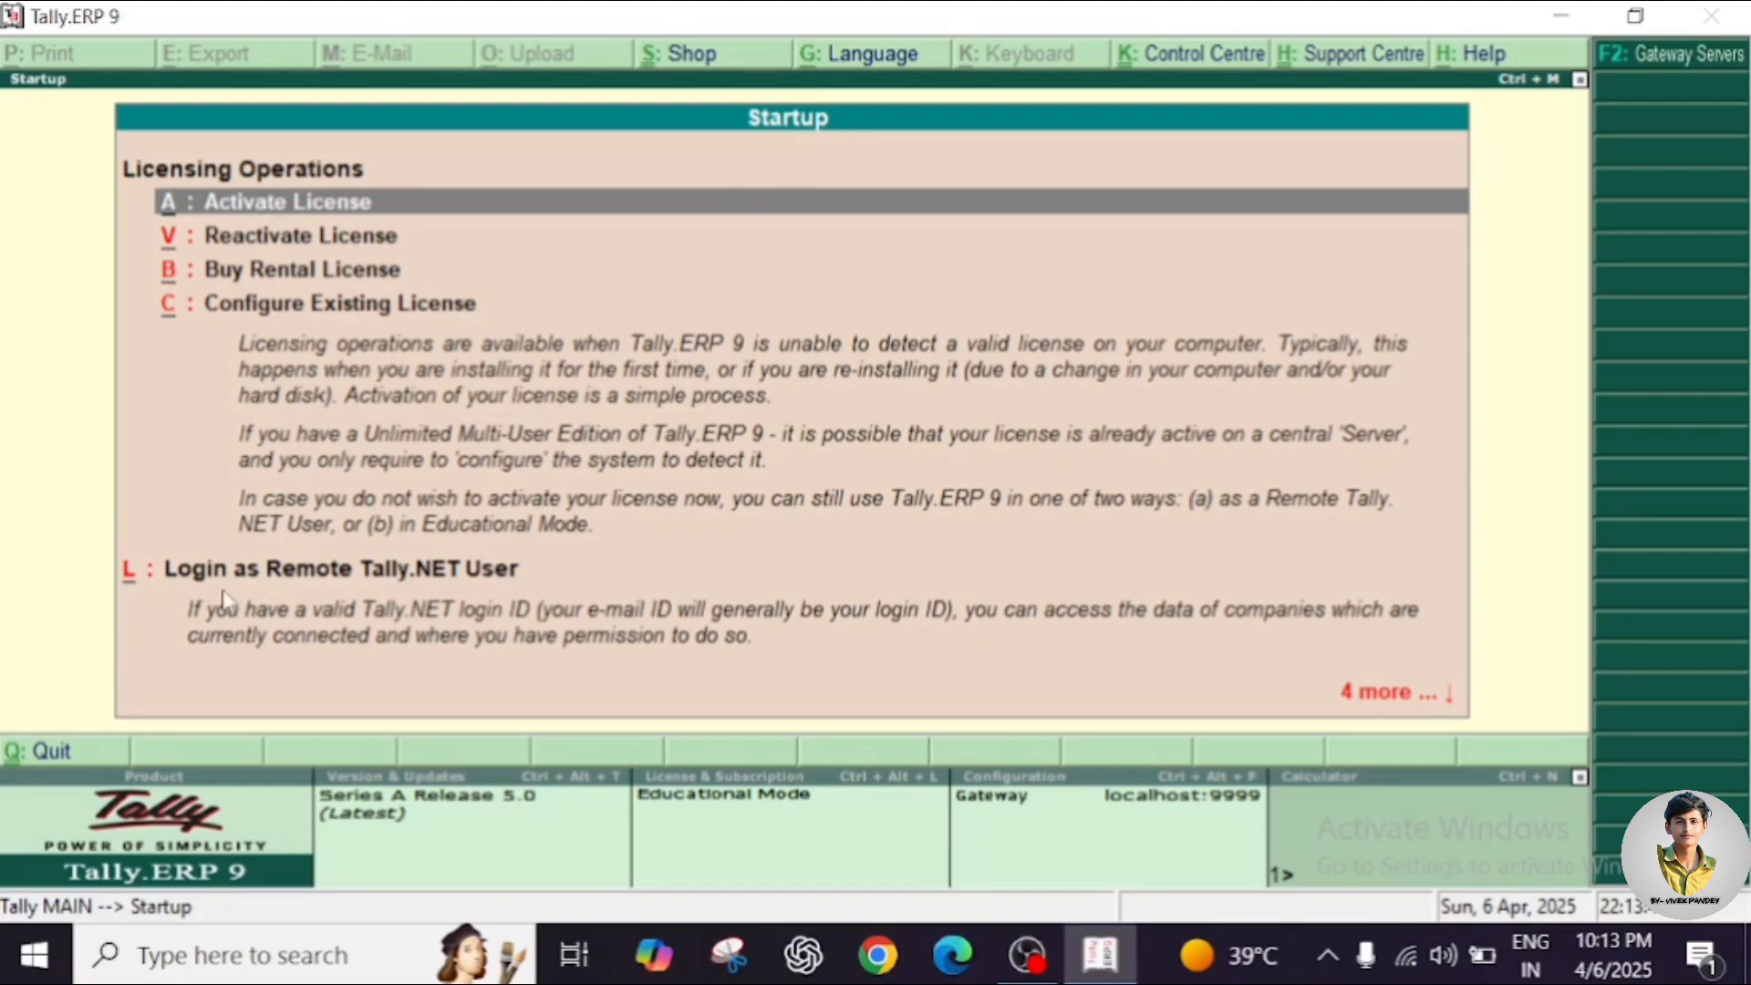
pyautogui.press('Down')
pyautogui.press('Down')
pyautogui.press('Down')
pyautogui.press('Down')
pyautogui.press('Down')
pyautogui.press('Down')
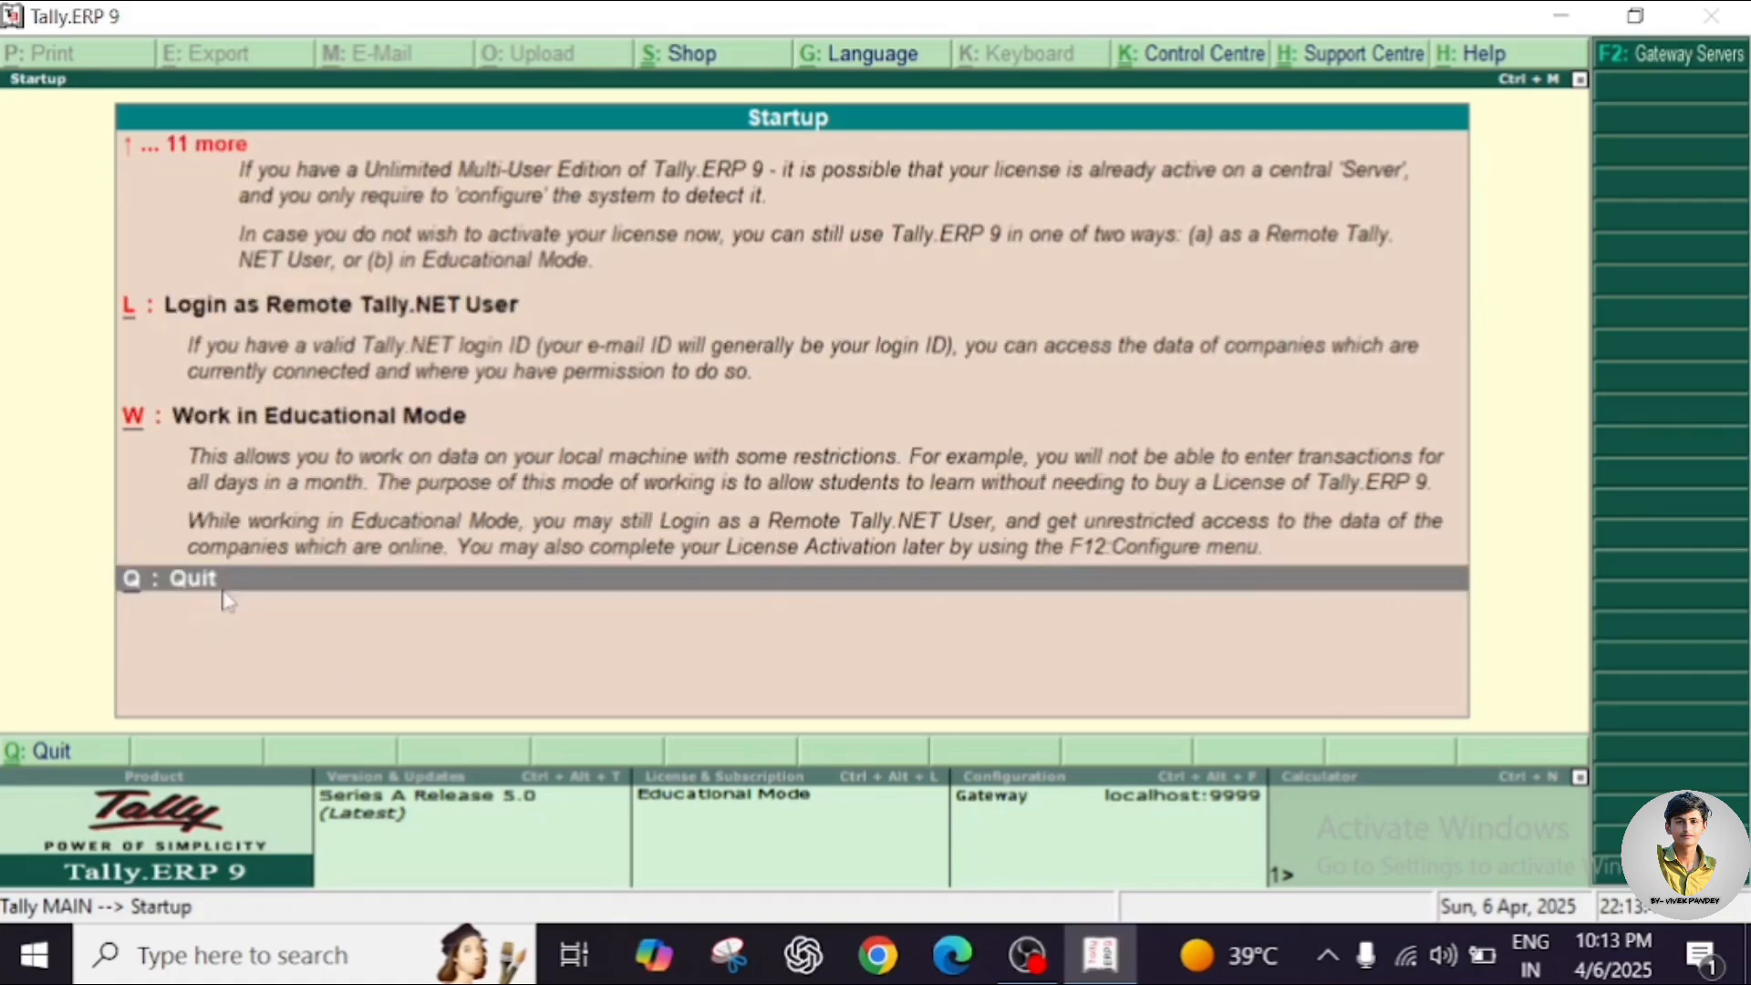
pyautogui.press('Up')
pyautogui.press('Up')
pyautogui.press('Up')
pyautogui.press('Up')
pyautogui.press('Up')
pyautogui.press('Up')
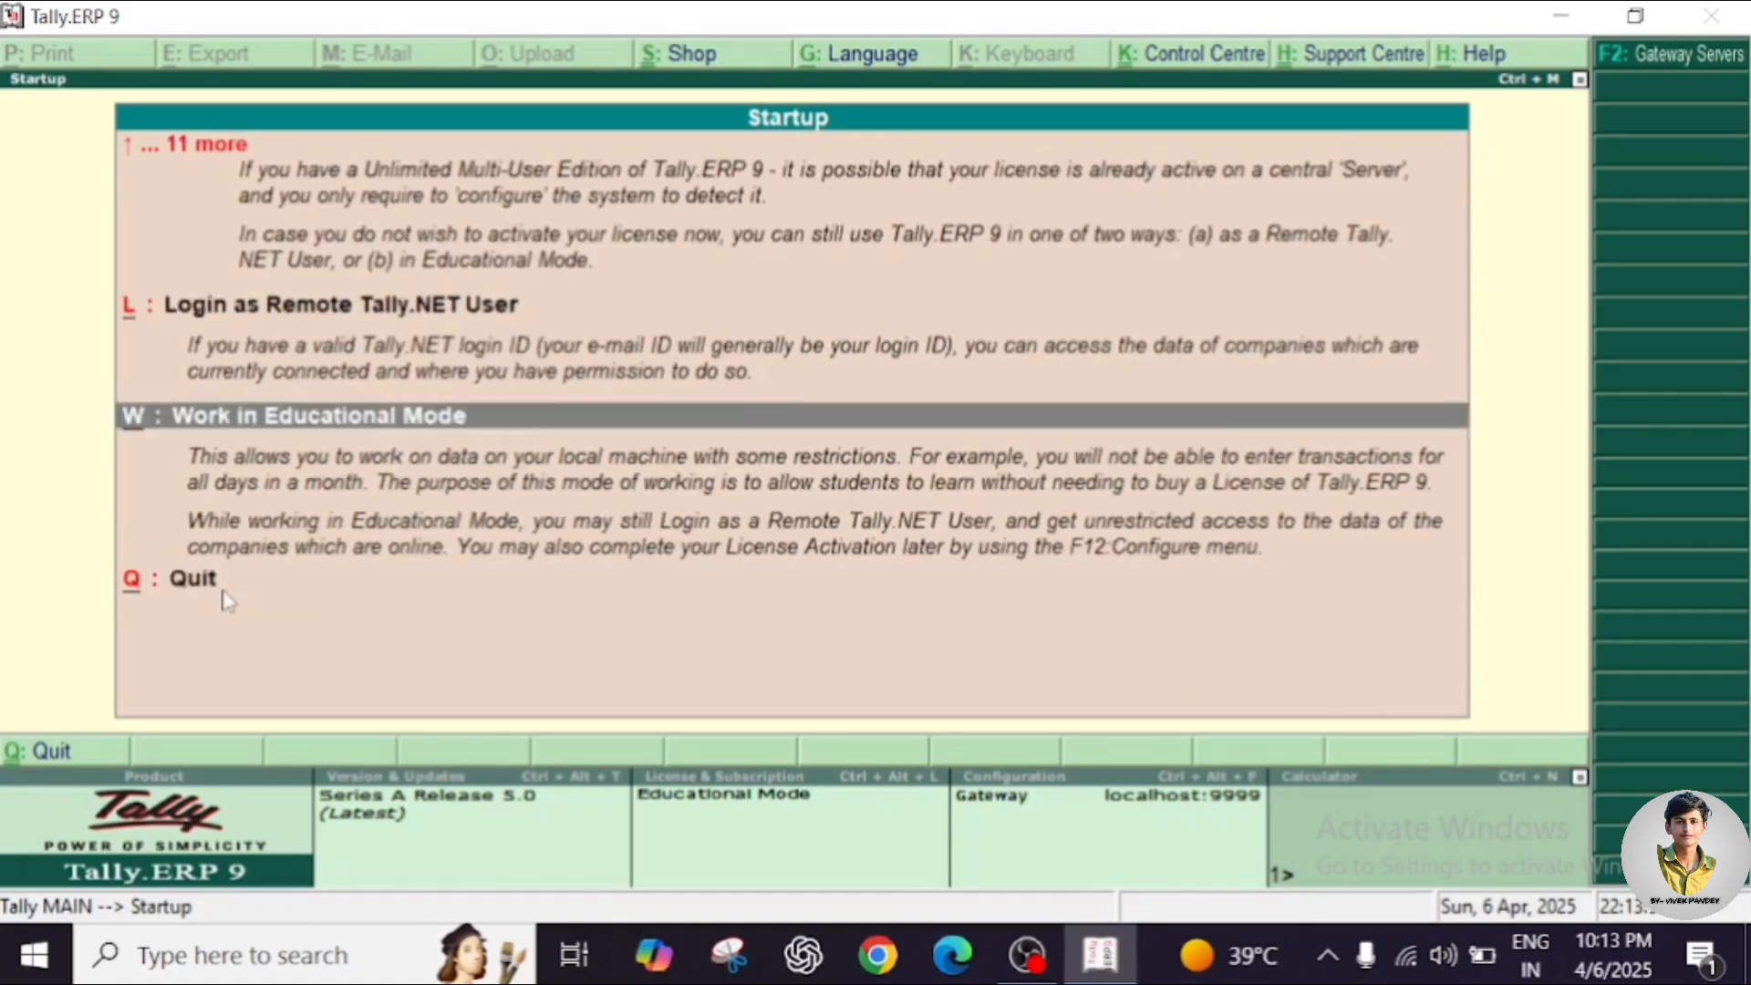
pyautogui.press('Down')
pyautogui.press('Down')
pyautogui.press('Down')
pyautogui.press('Down')
pyautogui.press('Down')
pyautogui.press('Down')
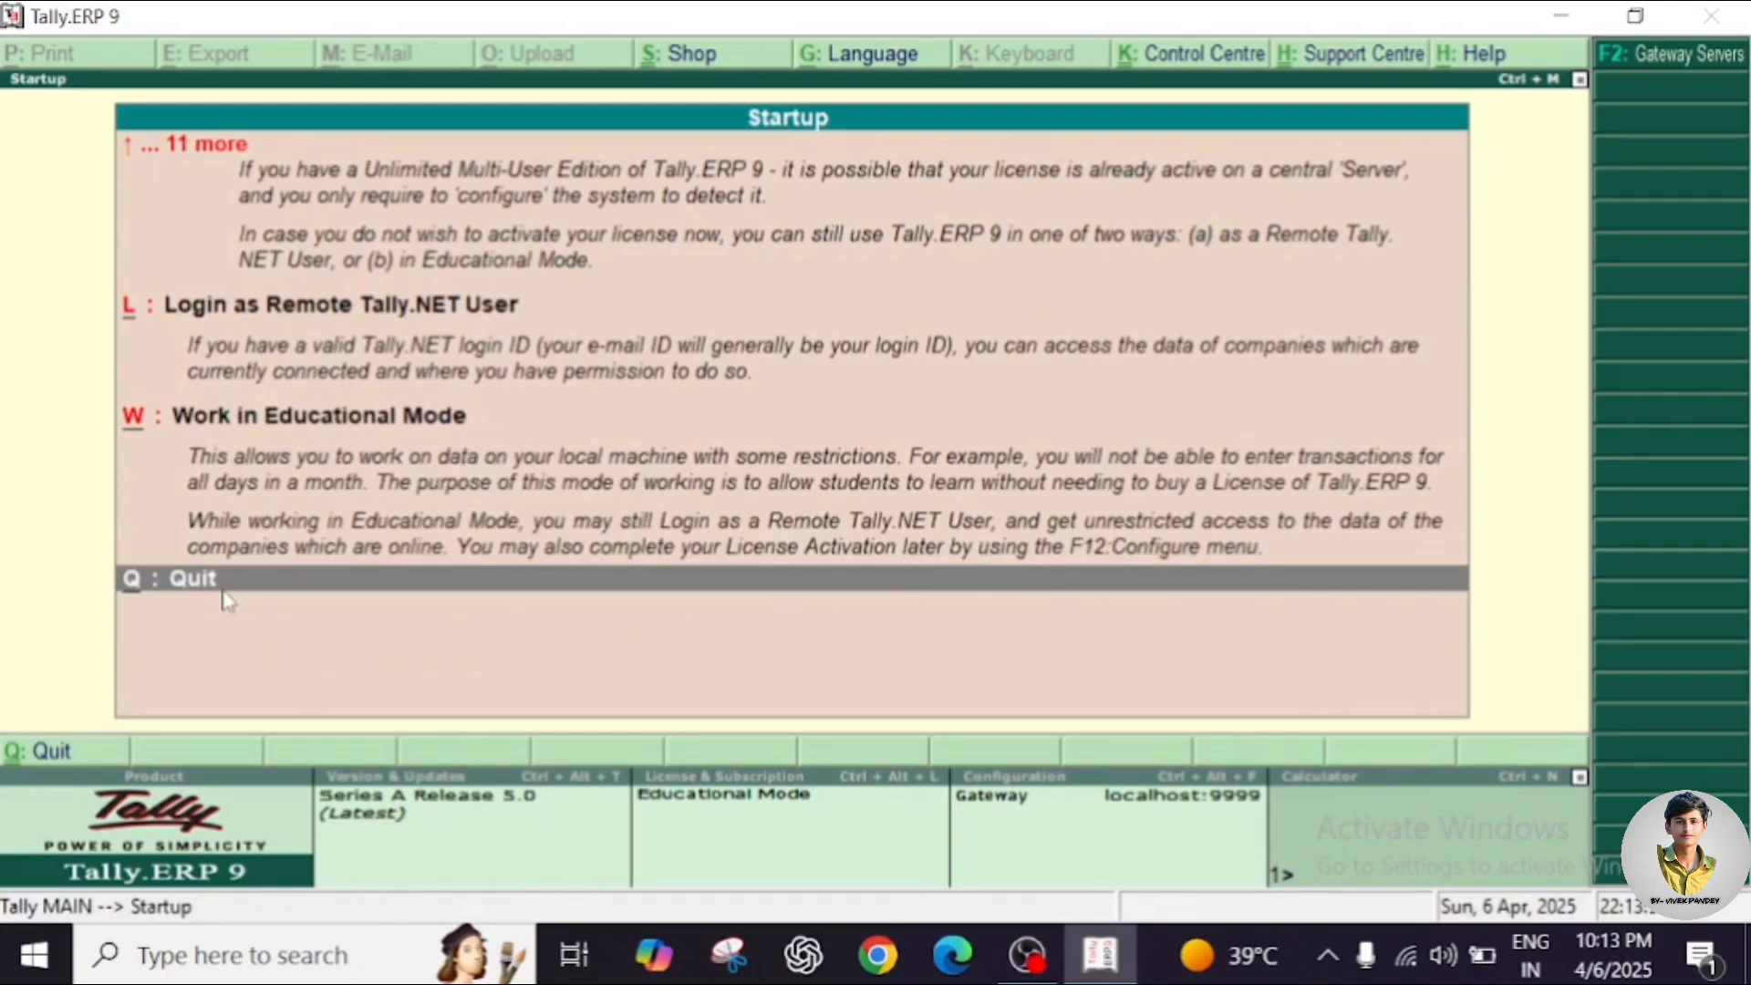
pyautogui.press('Down')
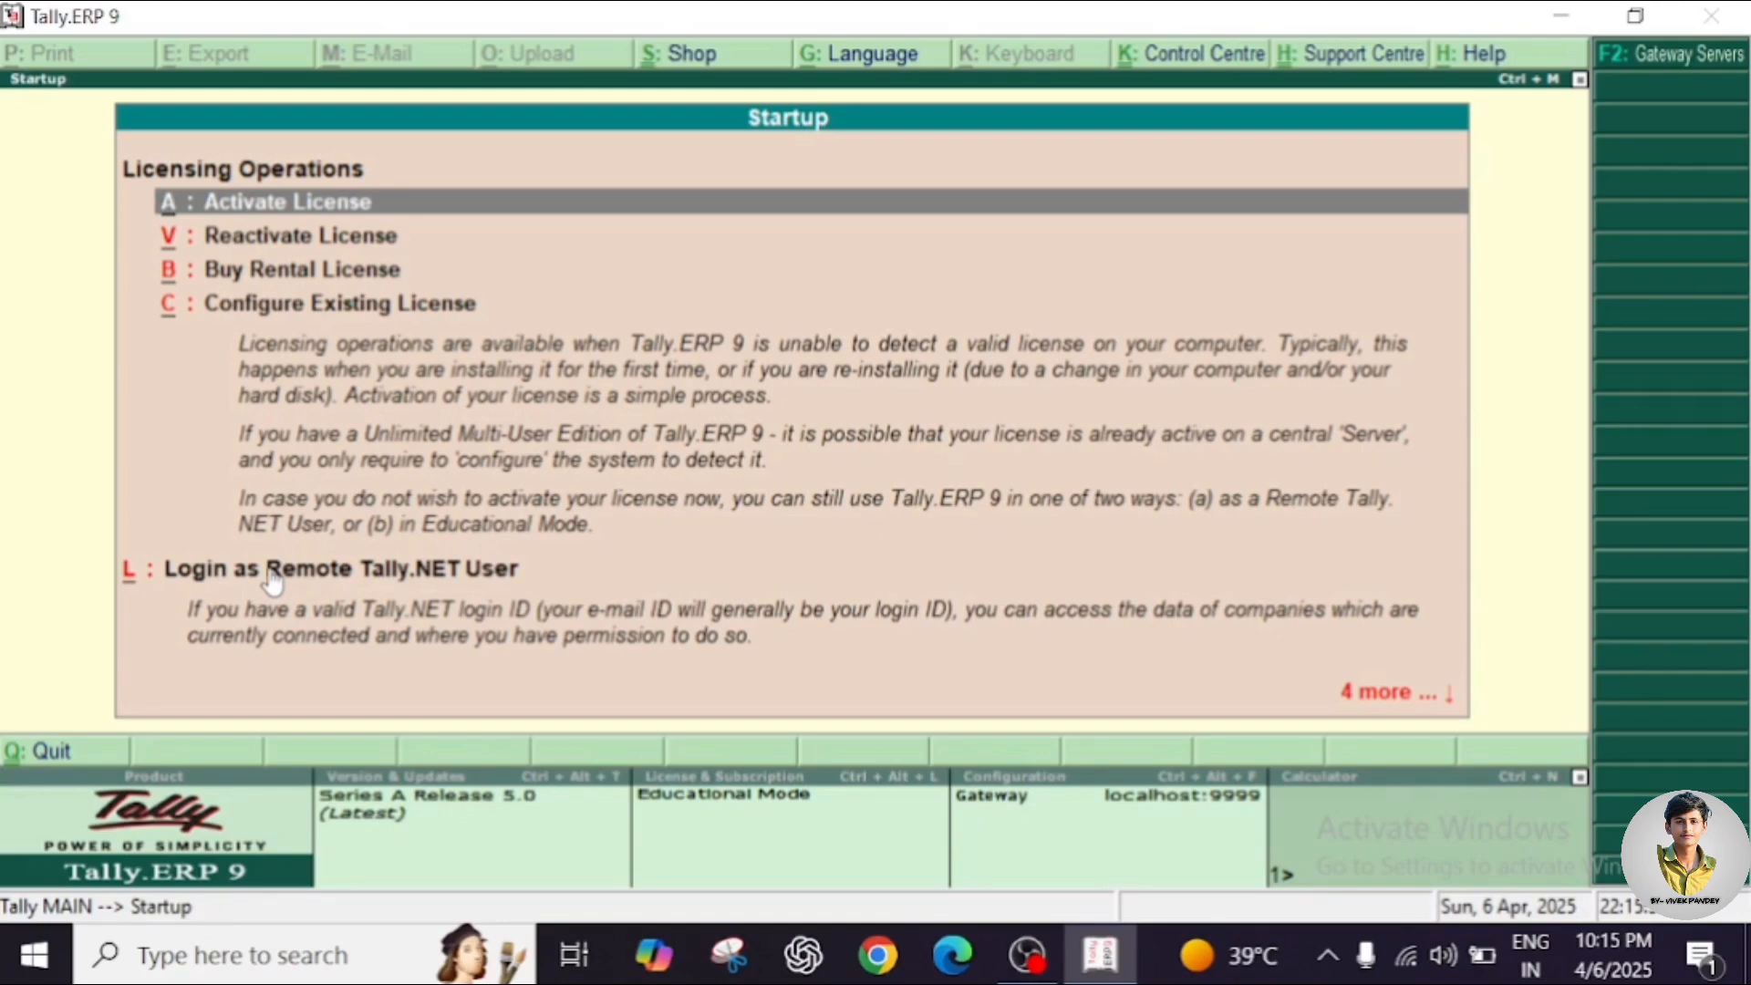
# Browse the Startup options down to Quit and back to Work in Educational Mode.
pyautogui.press('Down')
pyautogui.press('Down')
pyautogui.press('Down')
pyautogui.press('Down')
pyautogui.press('Down')
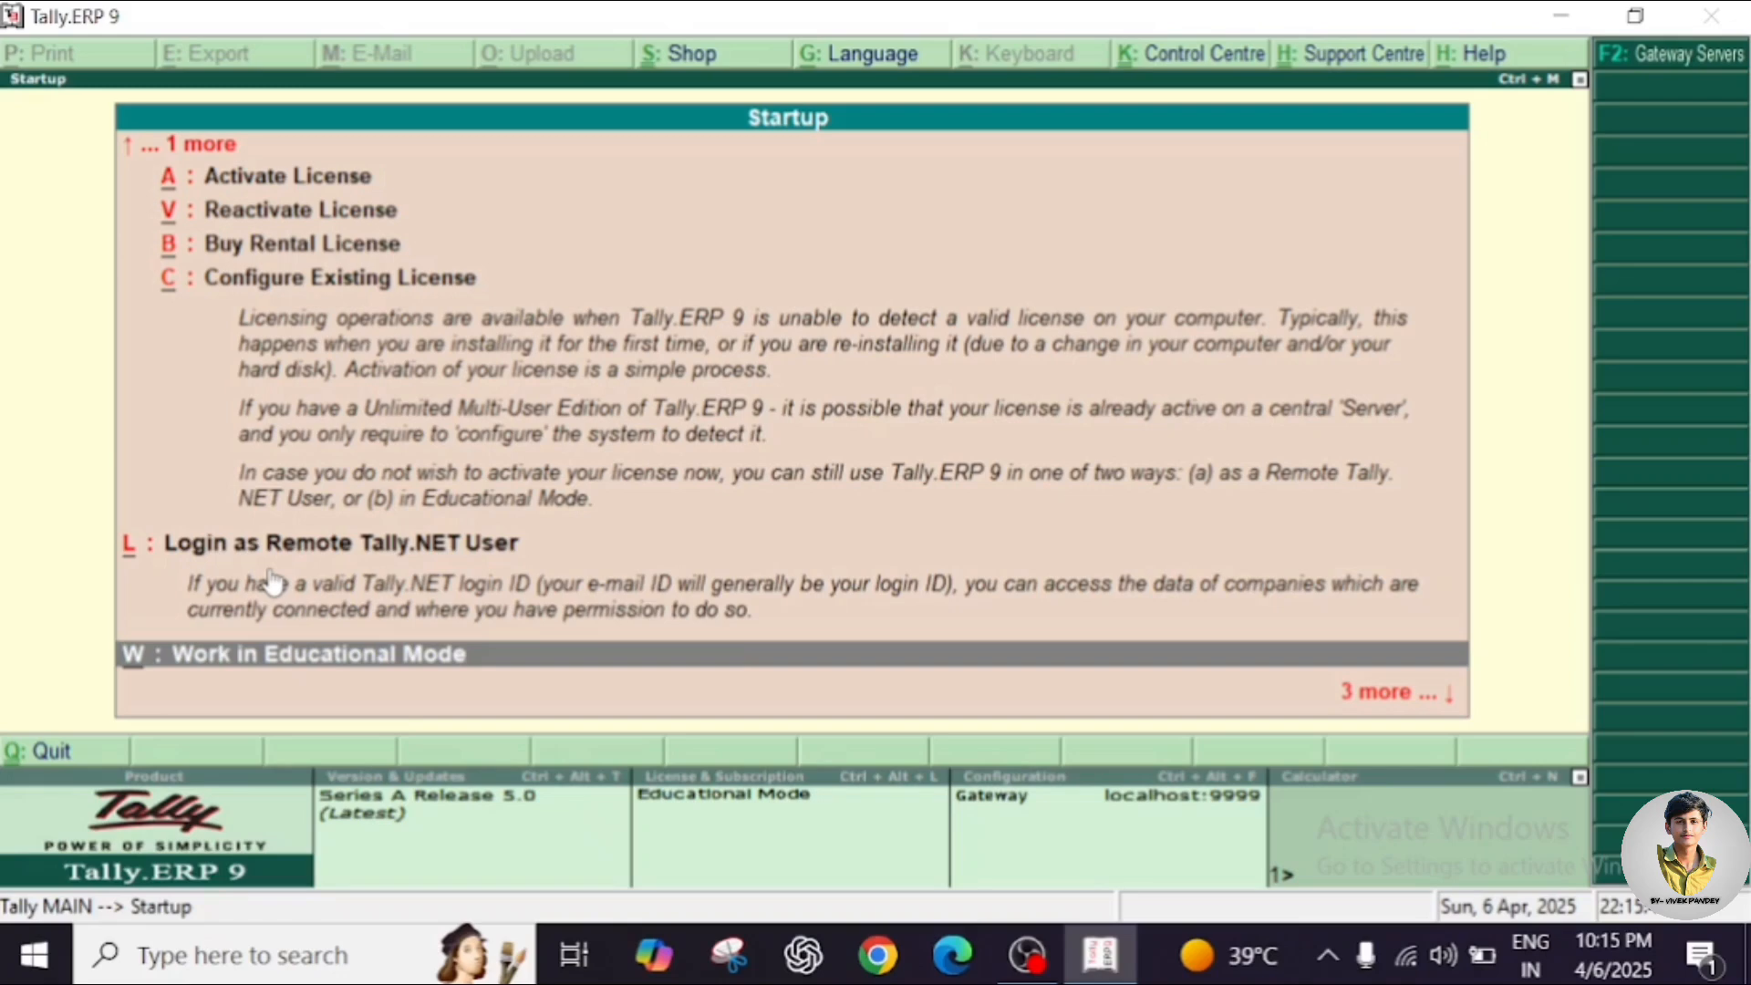
pyautogui.press('Down')
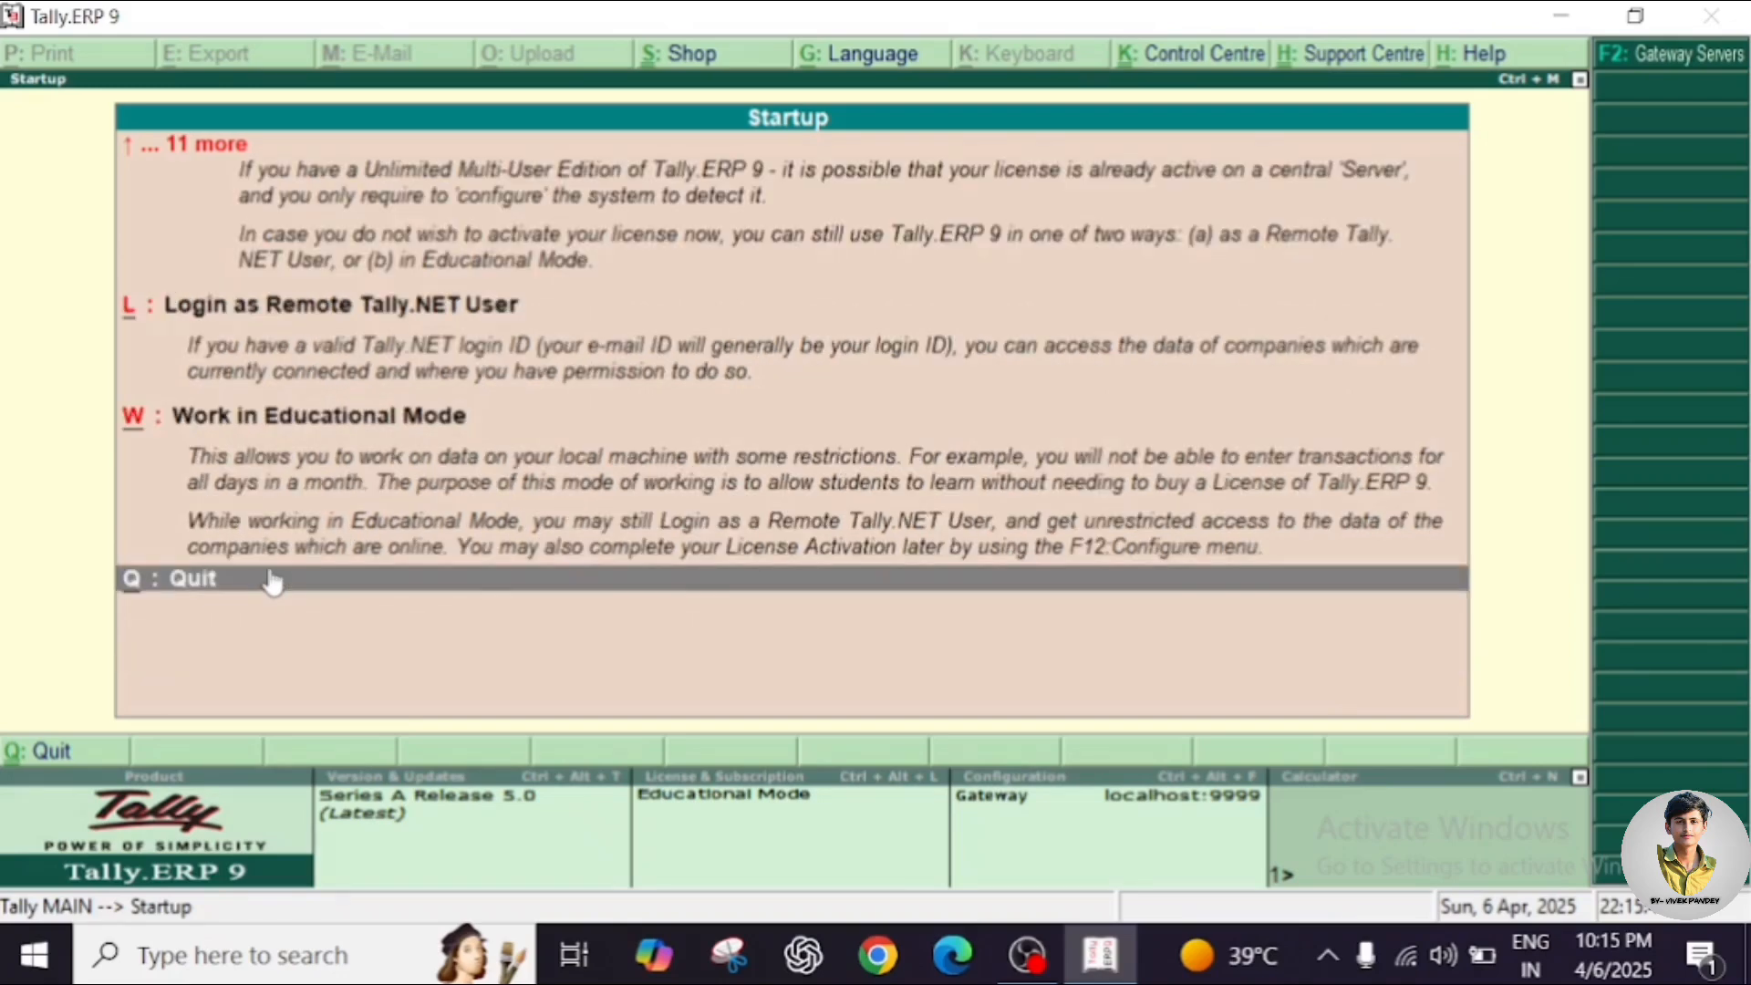
pyautogui.press('Up')
pyautogui.press('Up')
pyautogui.press('Up')
pyautogui.press('Up')
pyautogui.press('Up')
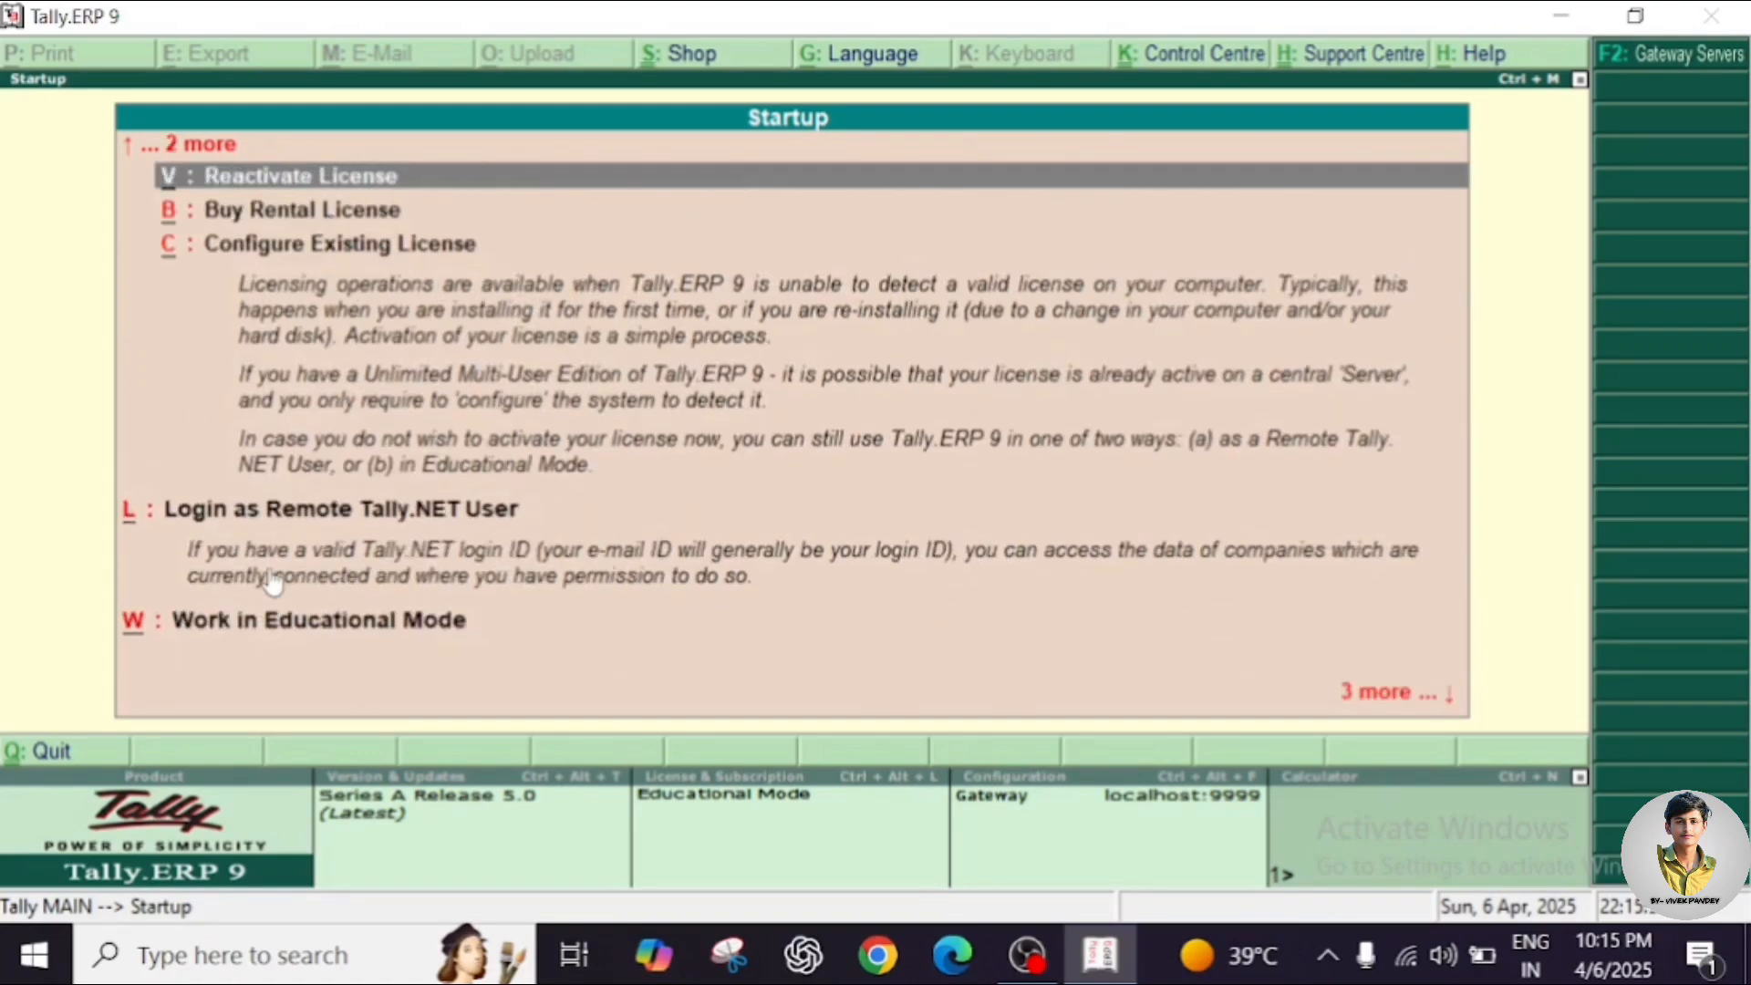
pyautogui.press('Up')
pyautogui.press('Up')
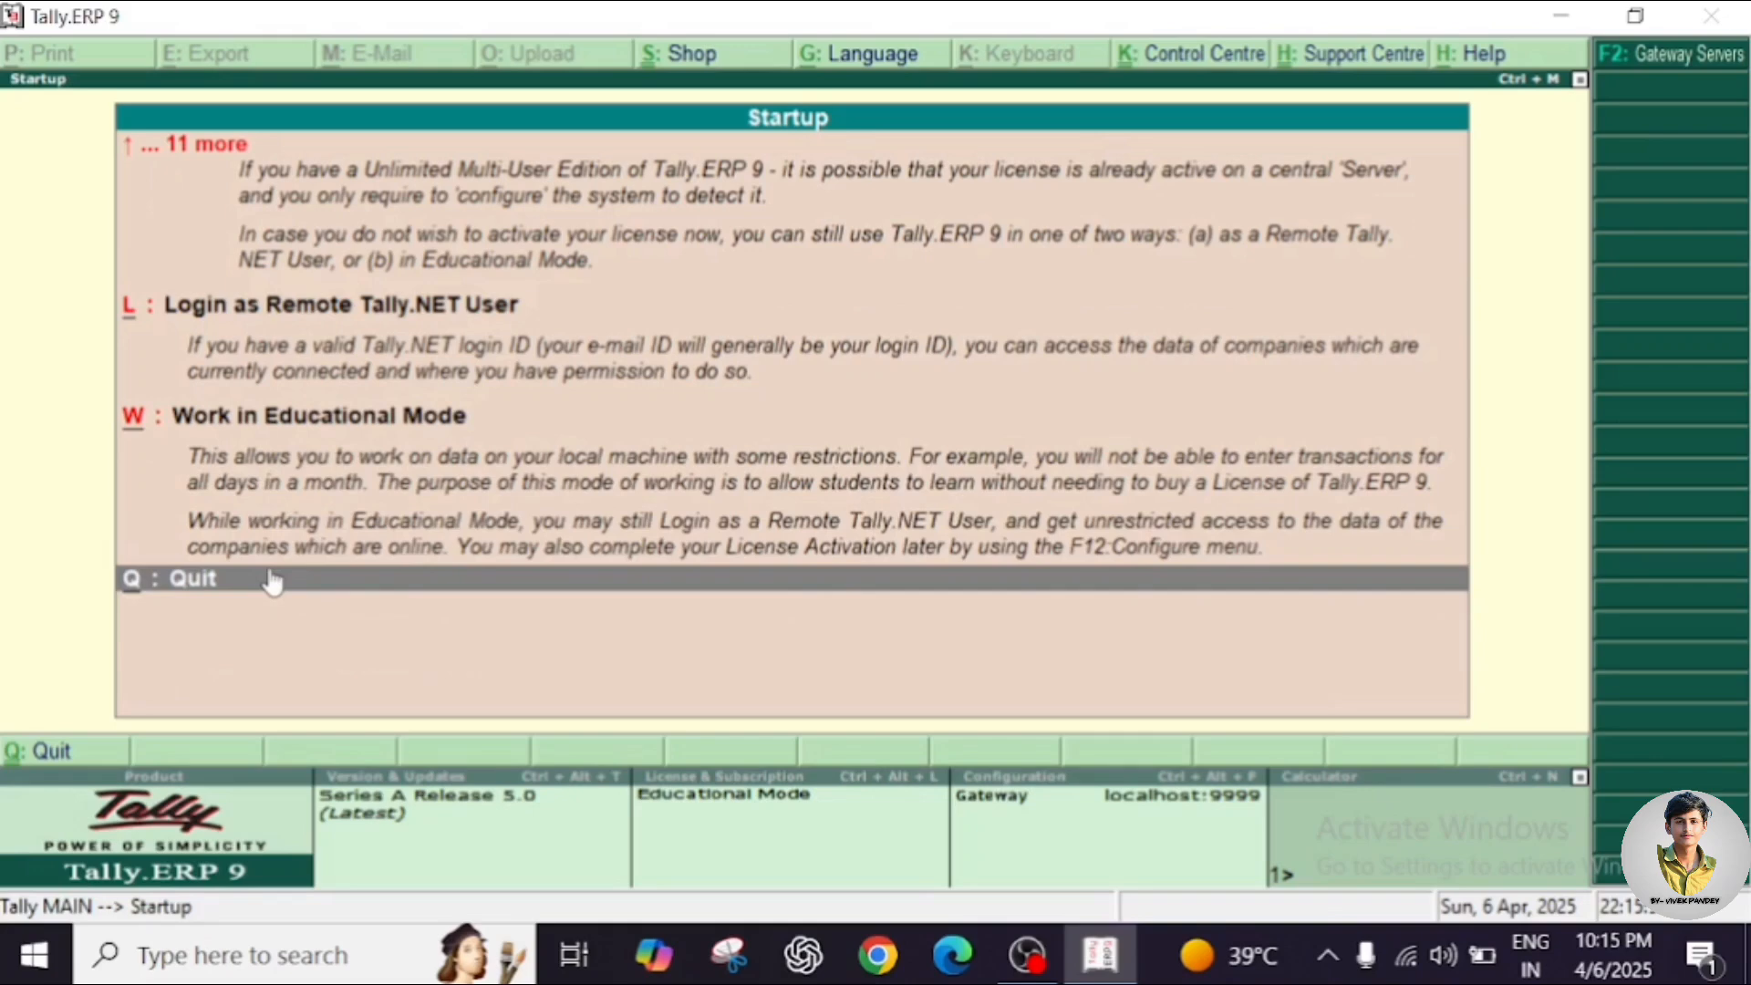
pyautogui.hotkey('alt', 'q')
pyautogui.press('Up')
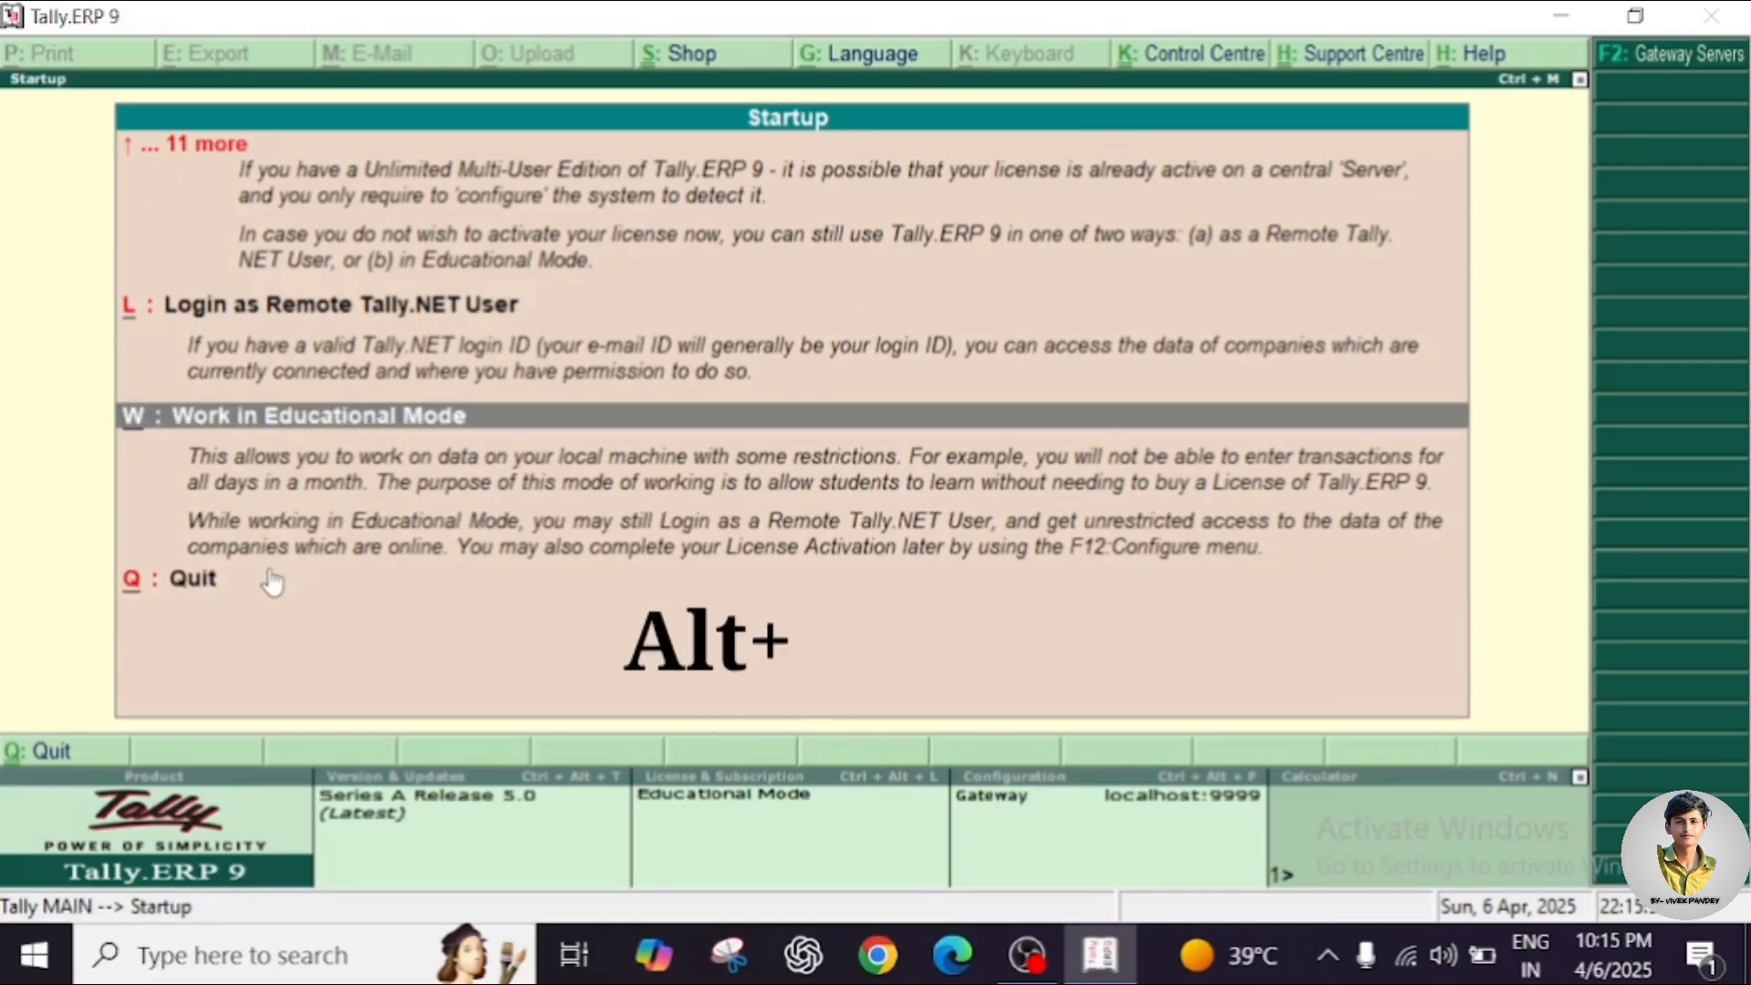
# Step up to Activate License, then choose Work in Educational Mode to list Silver and Gold editions.
pyautogui.press('Up')
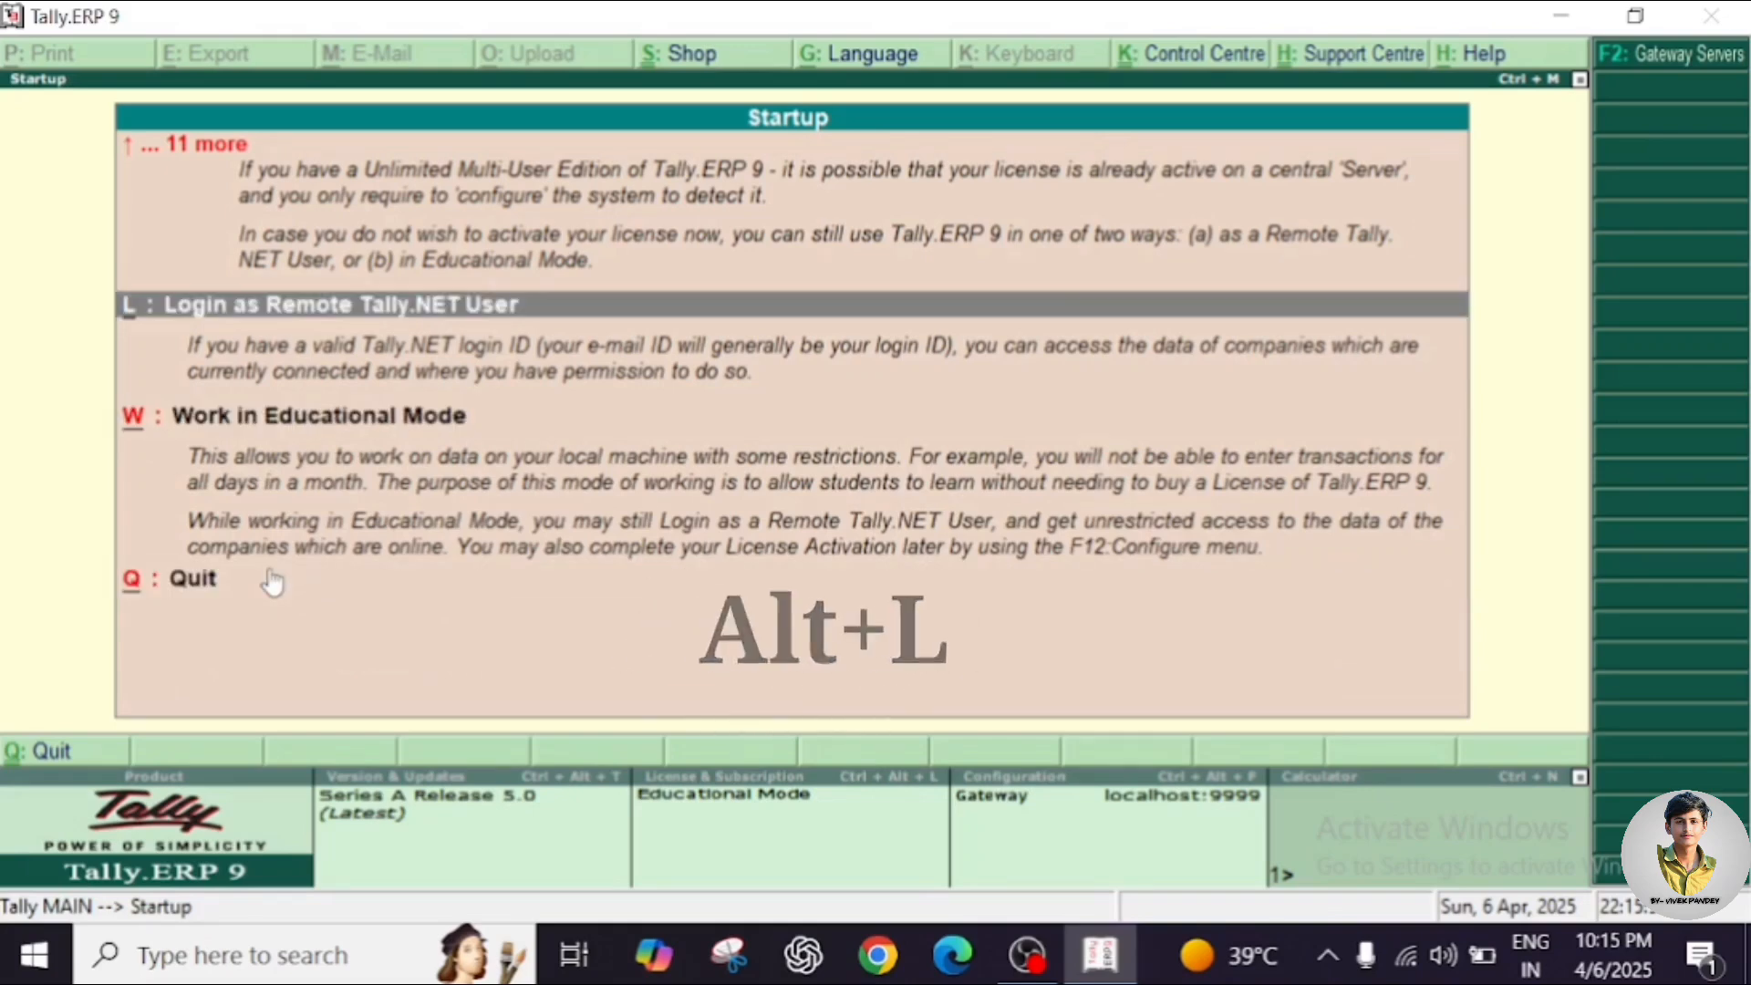
pyautogui.press('Up')
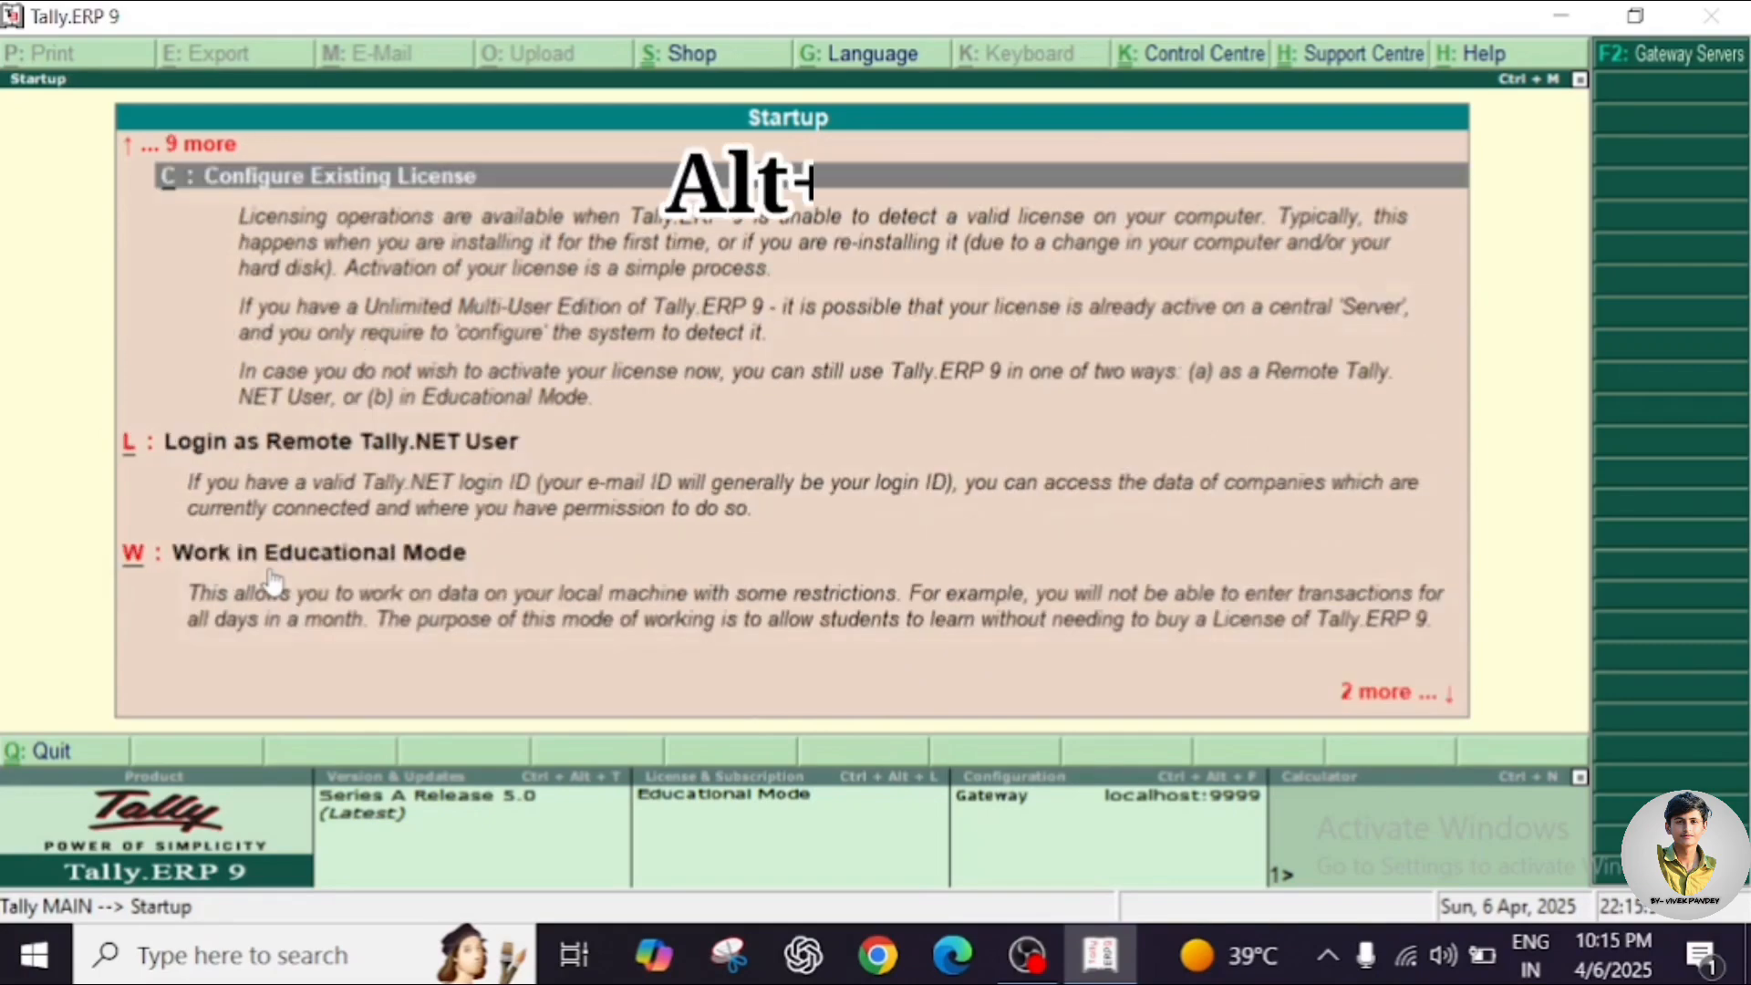
pyautogui.press('Up')
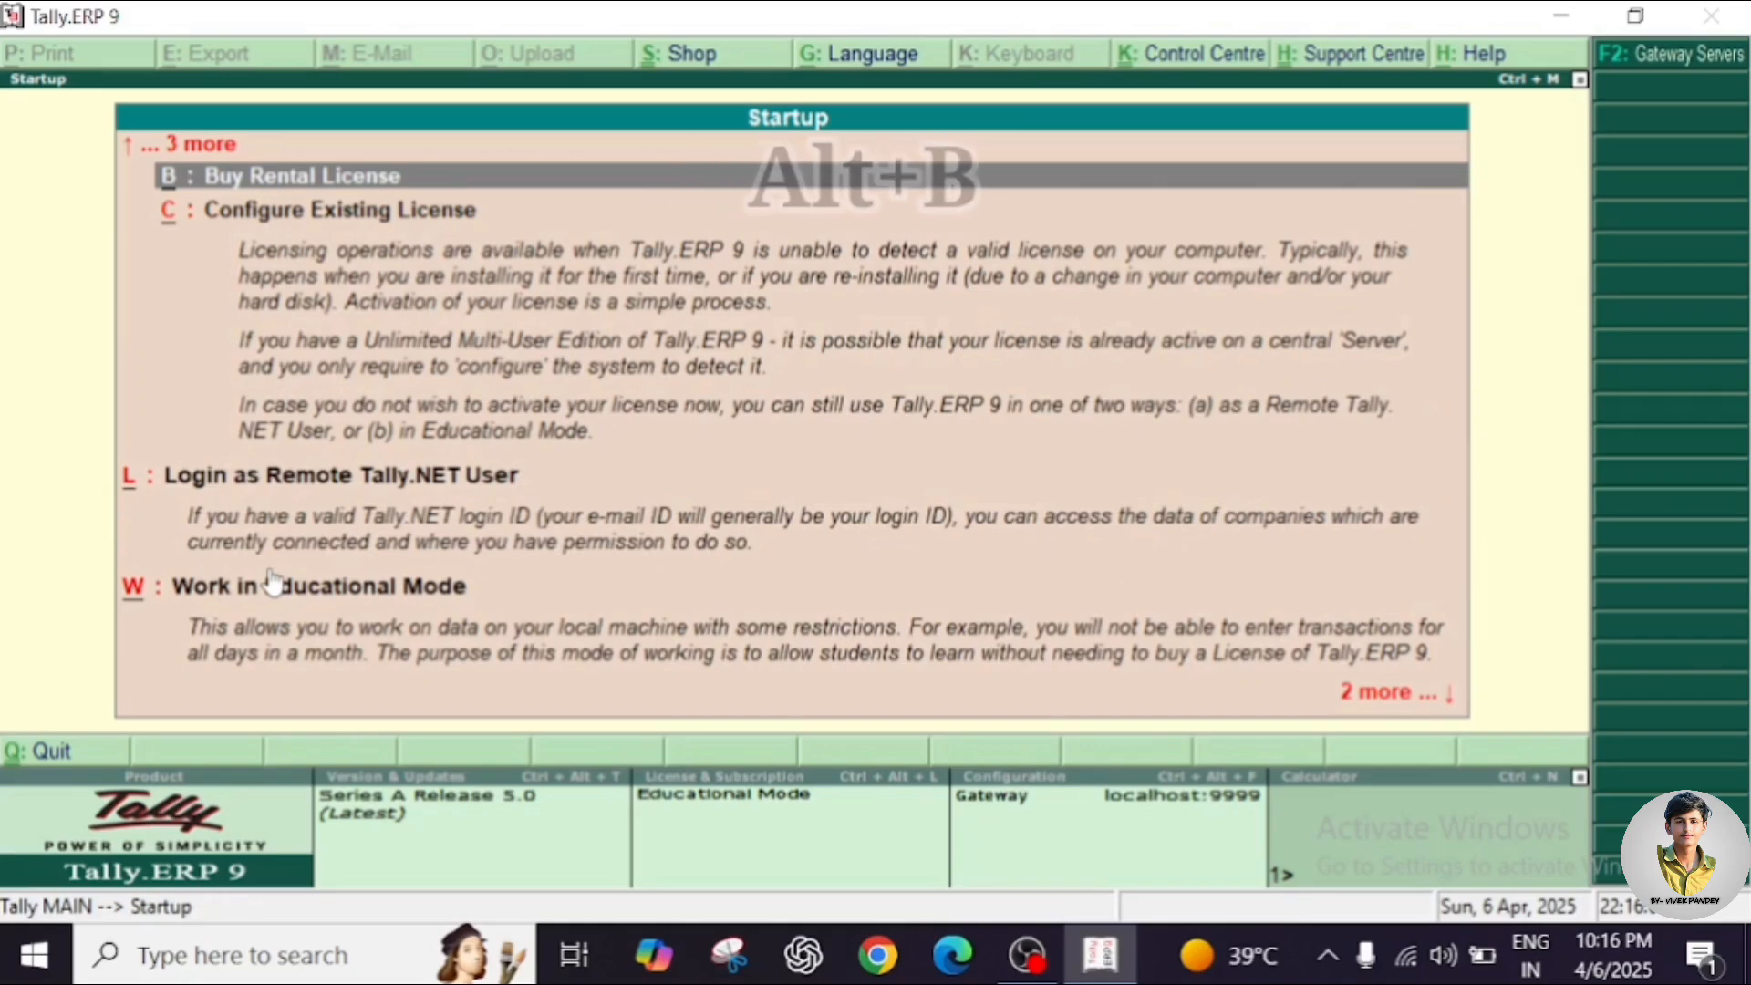
pyautogui.press('Up')
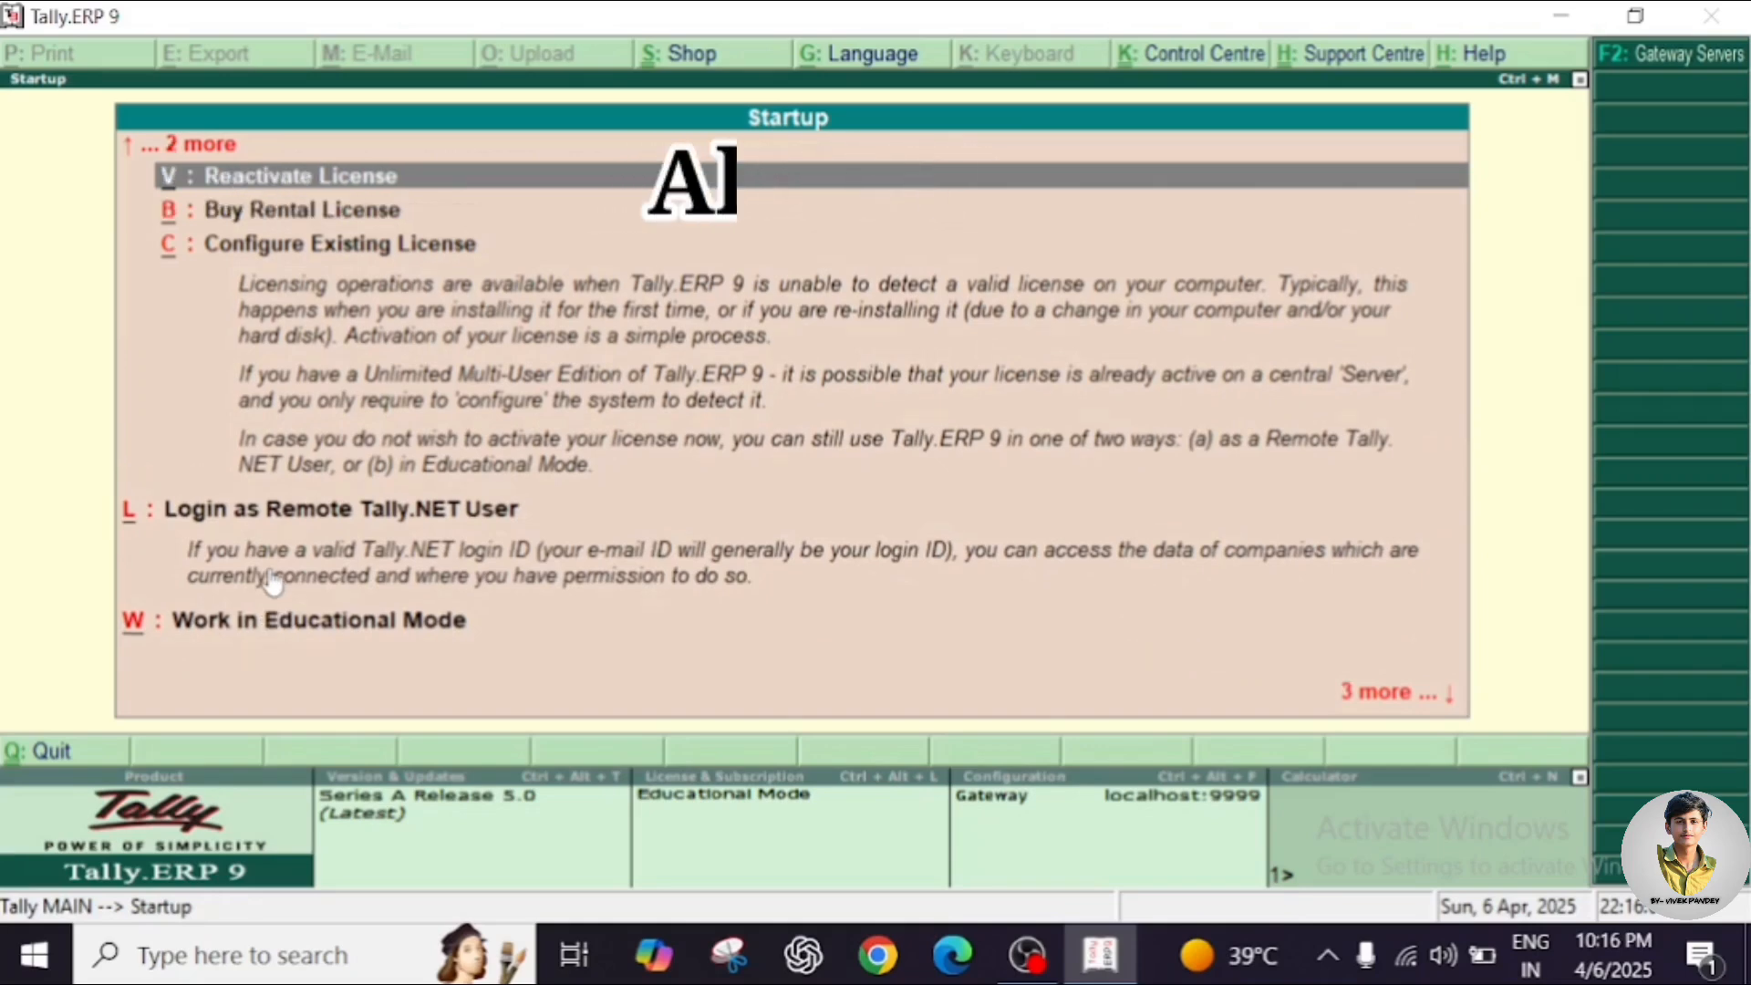
pyautogui.press('Up')
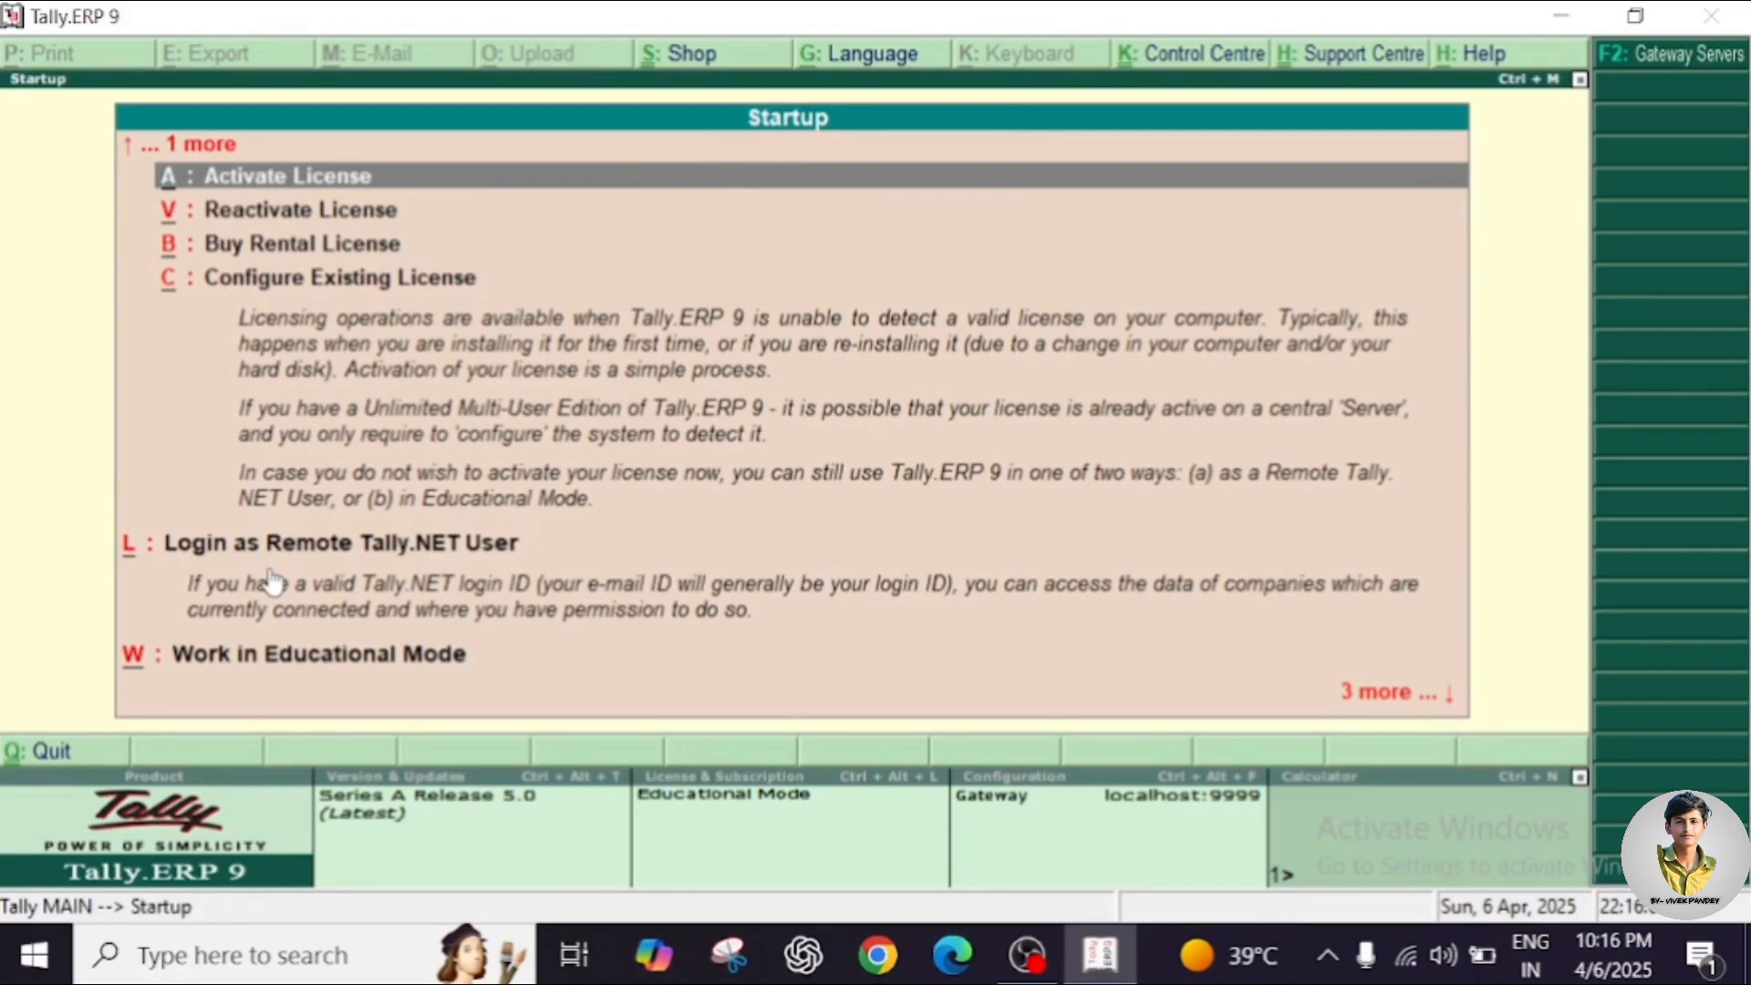
pyautogui.press('Down')
pyautogui.press('Down')
pyautogui.press('Down')
pyautogui.press('Down')
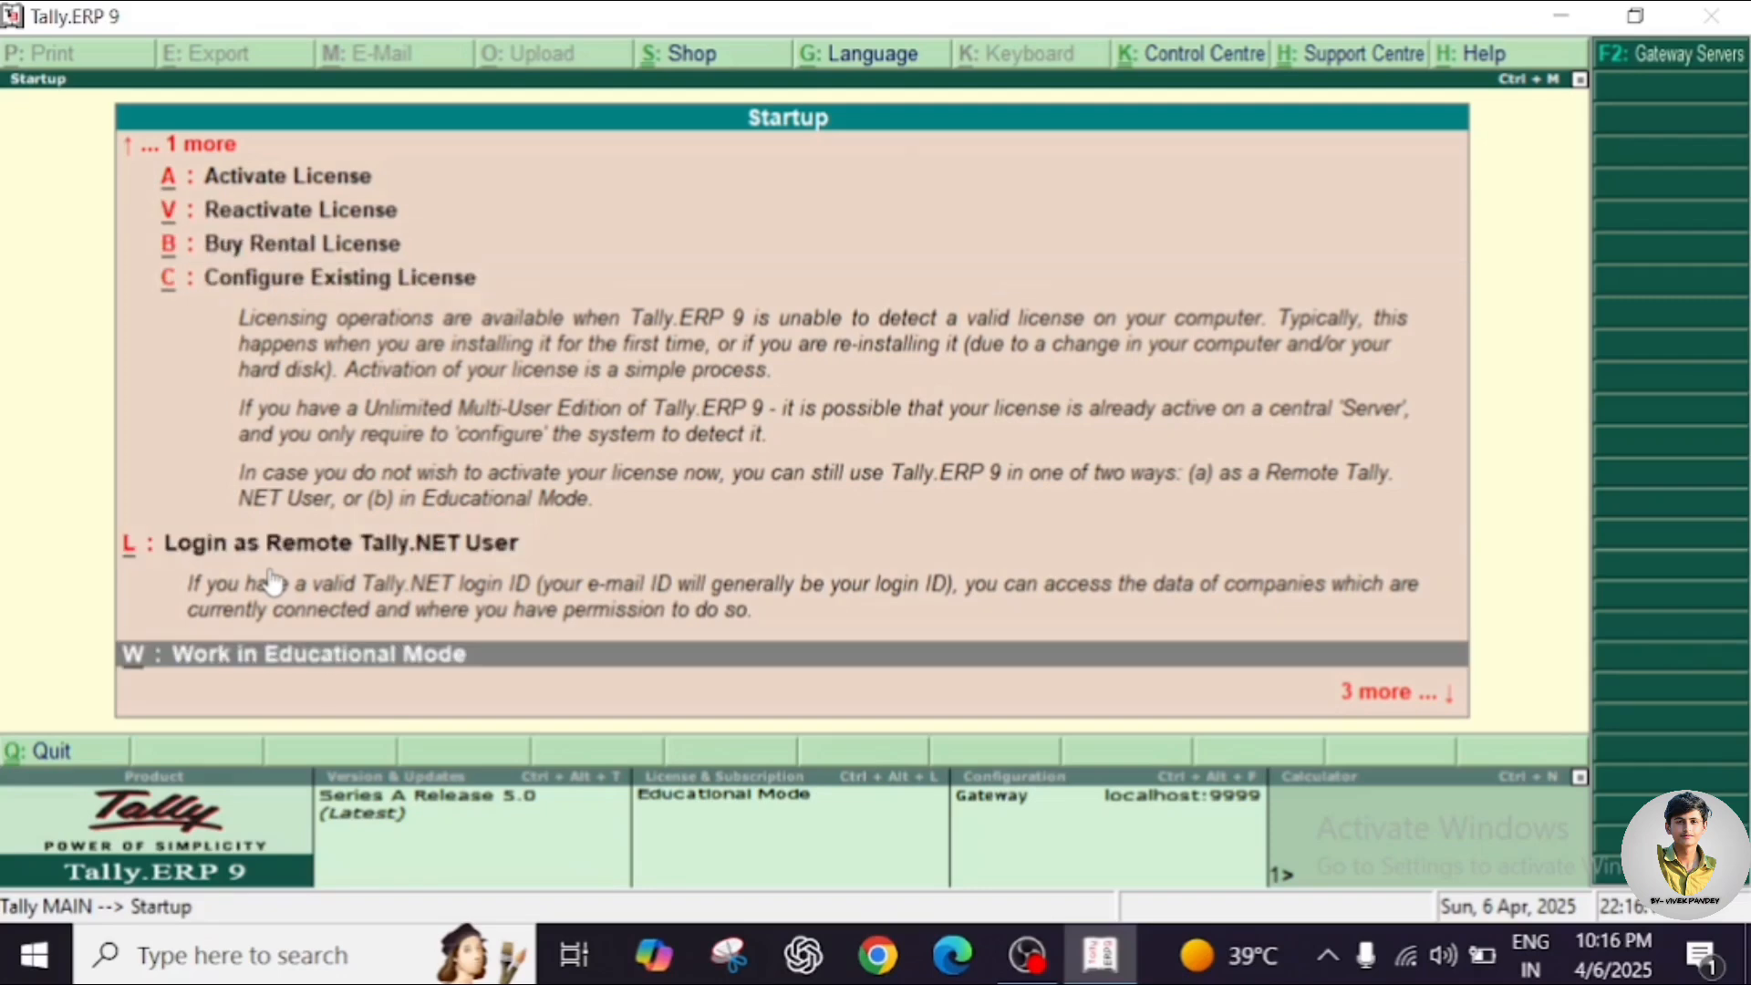
pyautogui.press('Return')
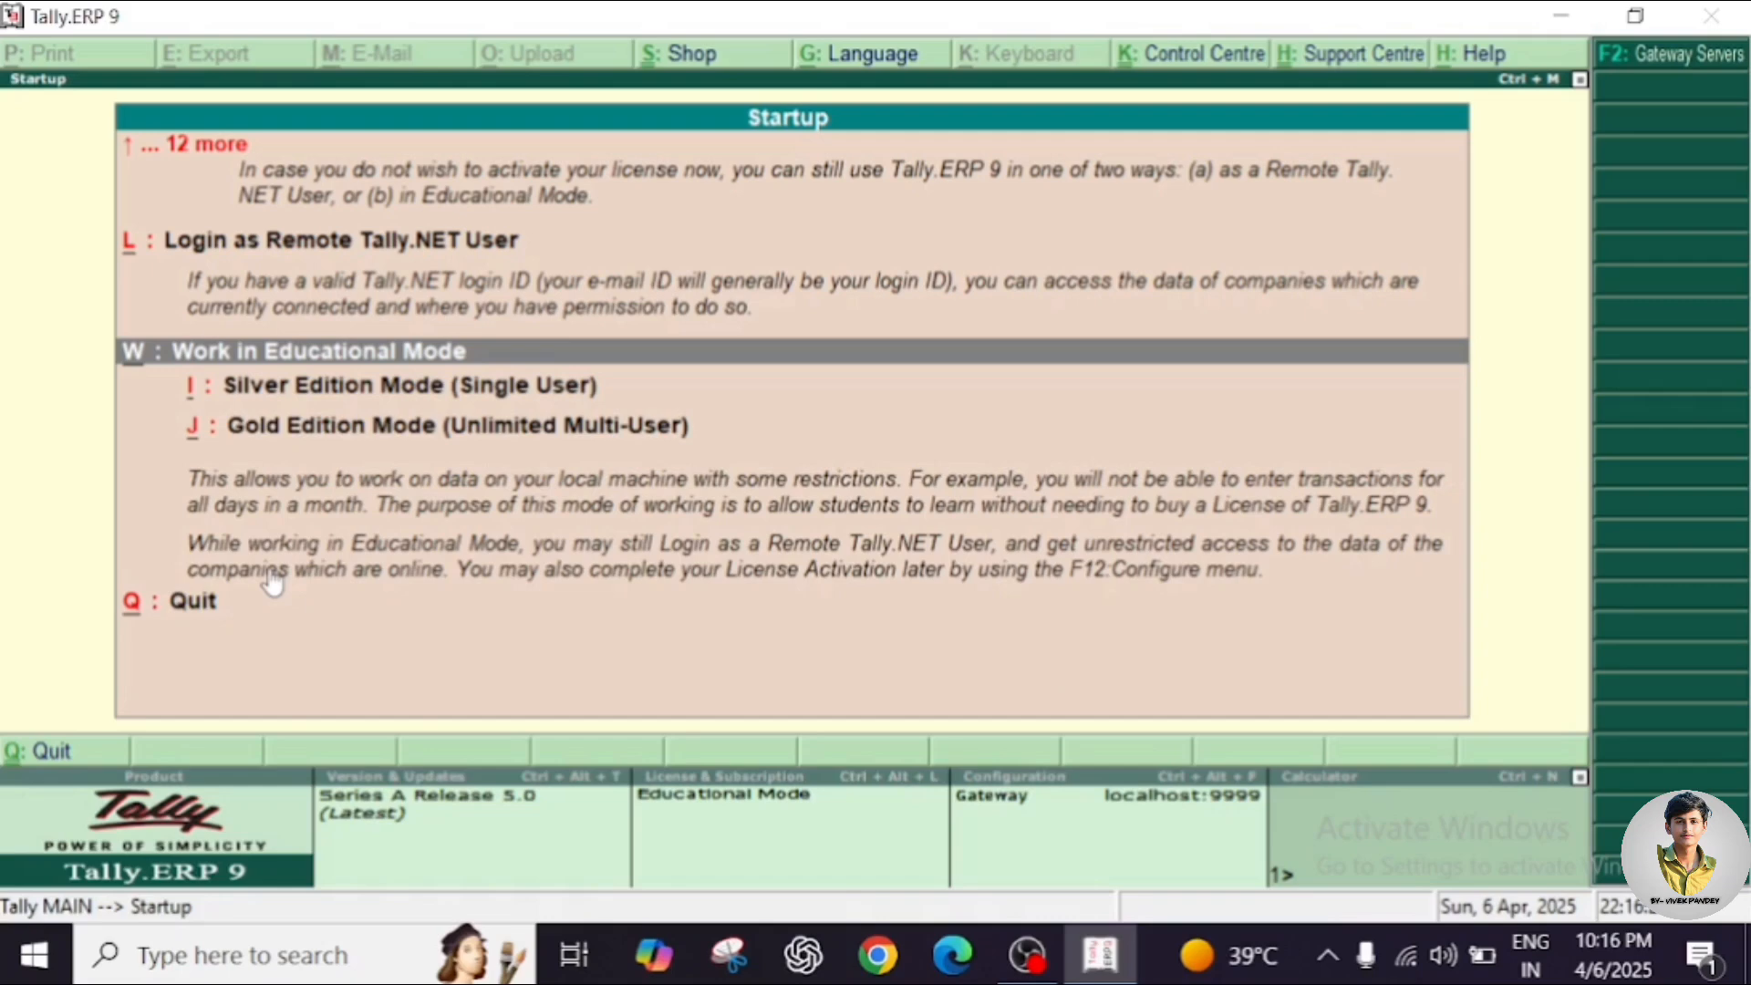
# Start Educational Mode as Silver Edition and skip the TallyVault password prompt.
pyautogui.press('Down')
pyautogui.press('Down')
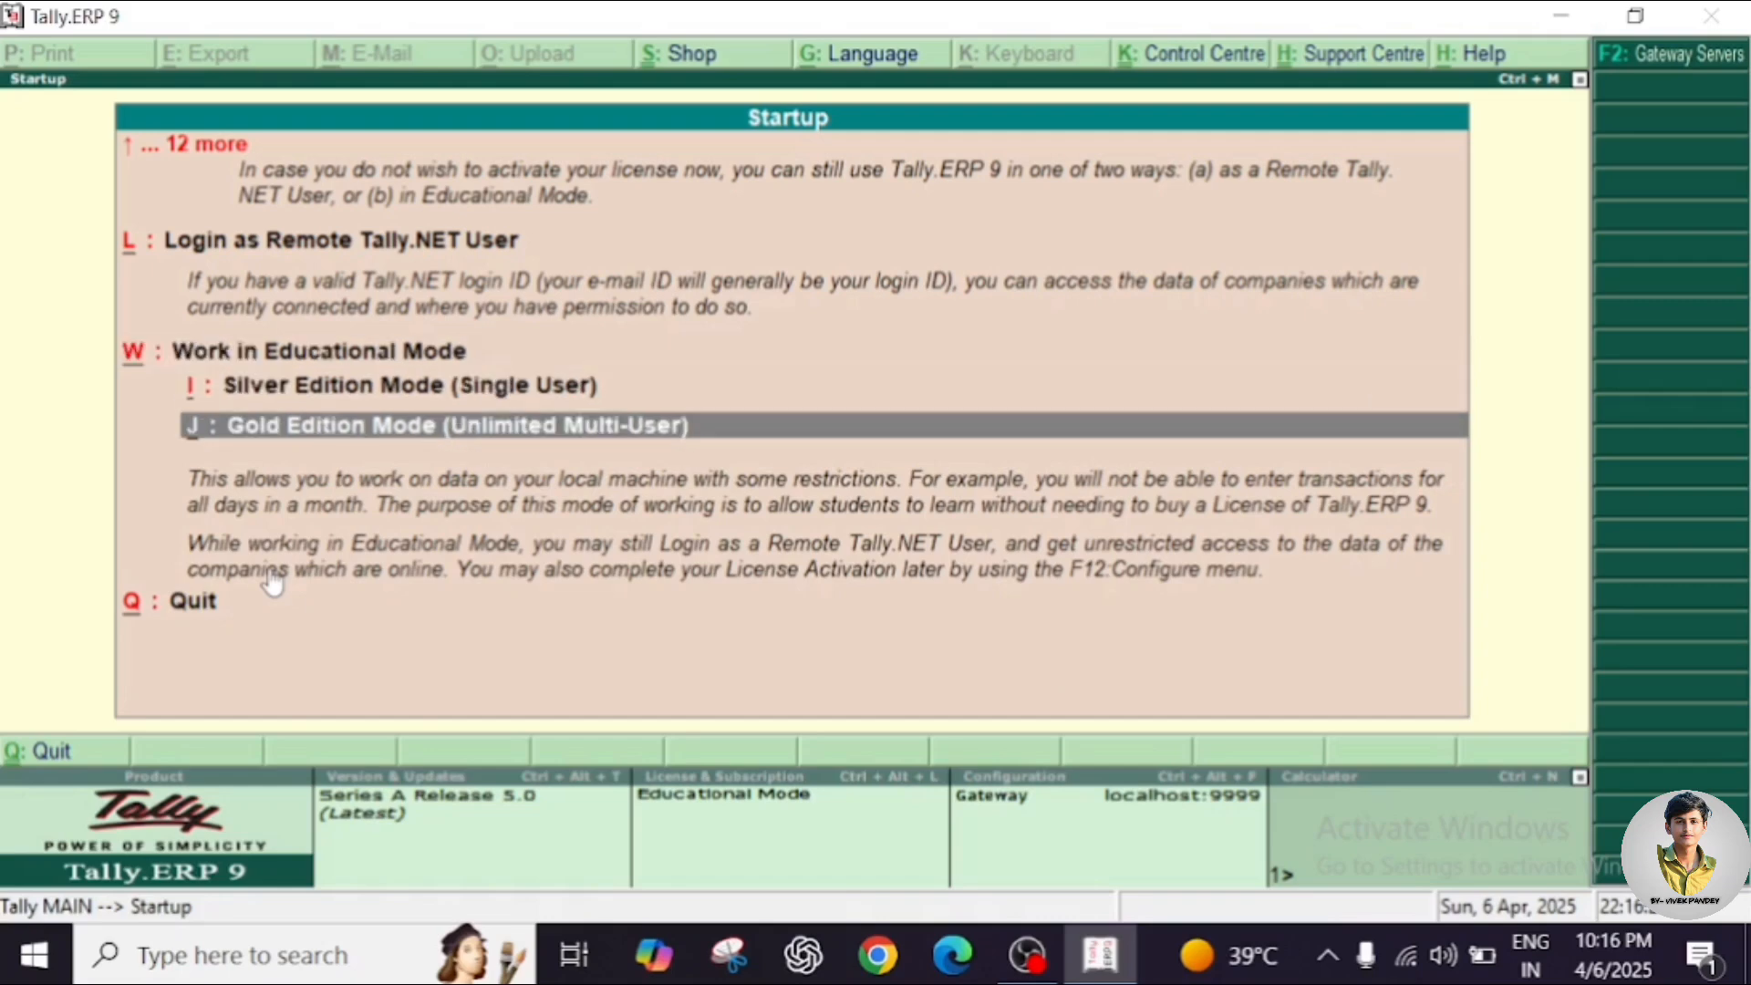
pyautogui.press('Up')
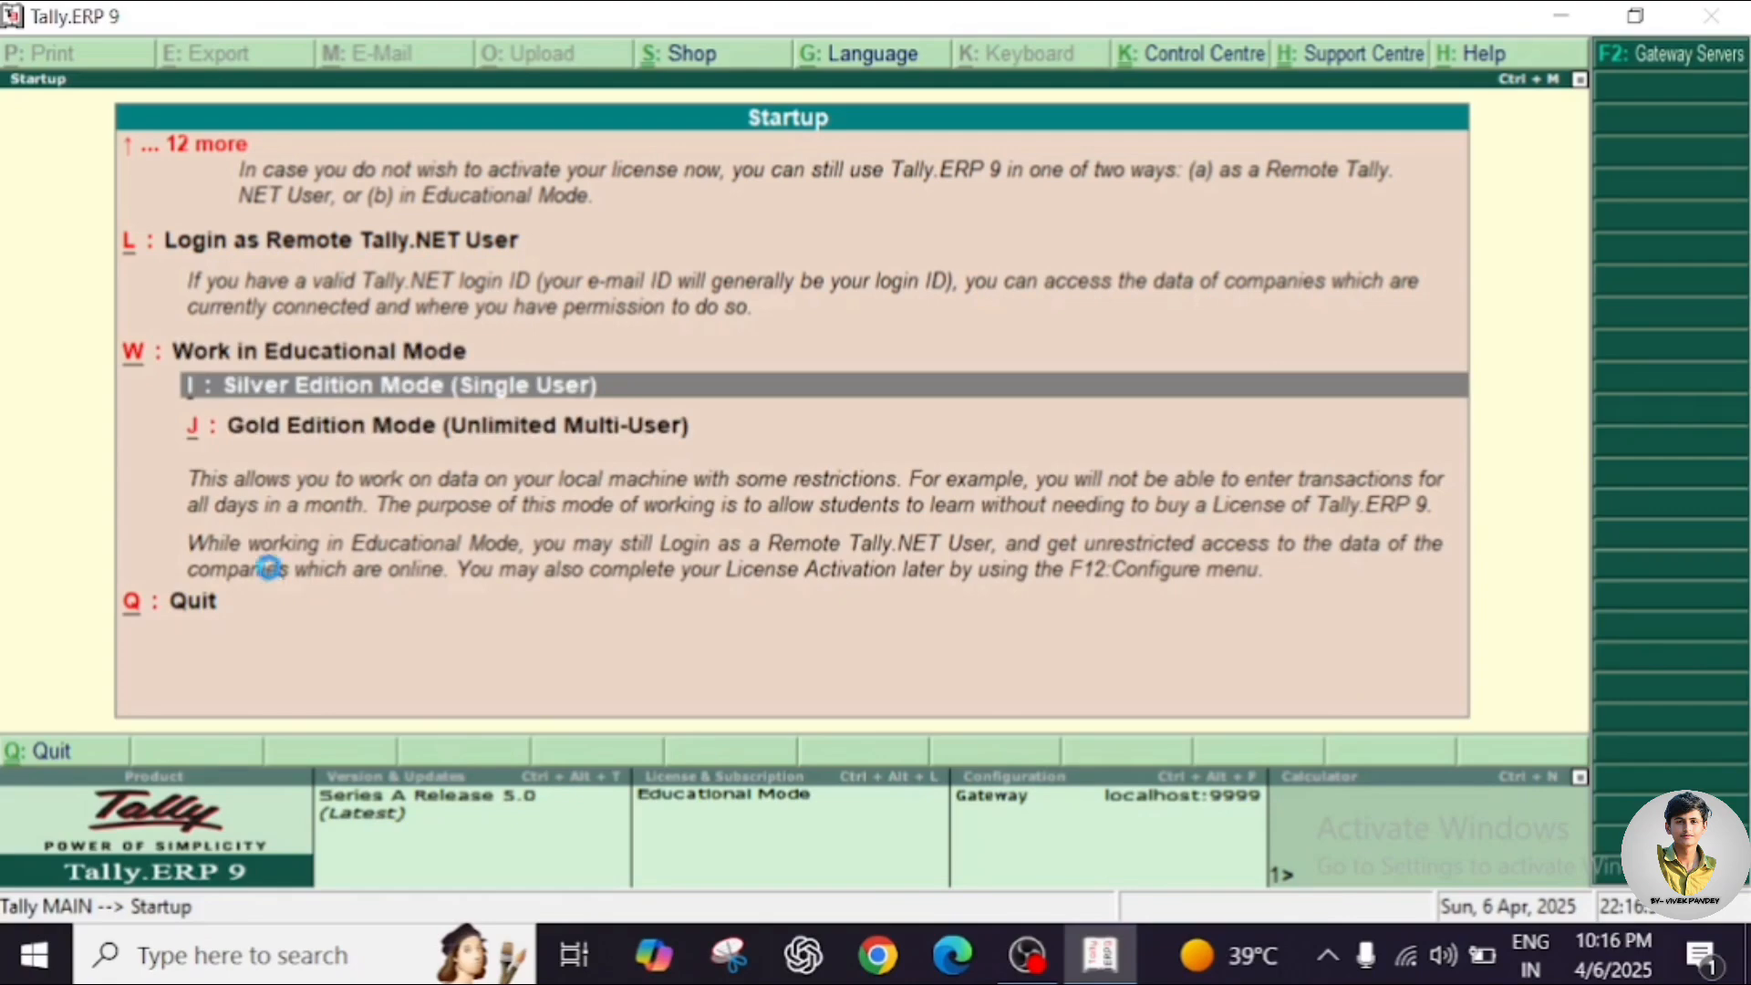
pyautogui.press('Return')
pyautogui.press('Escape')
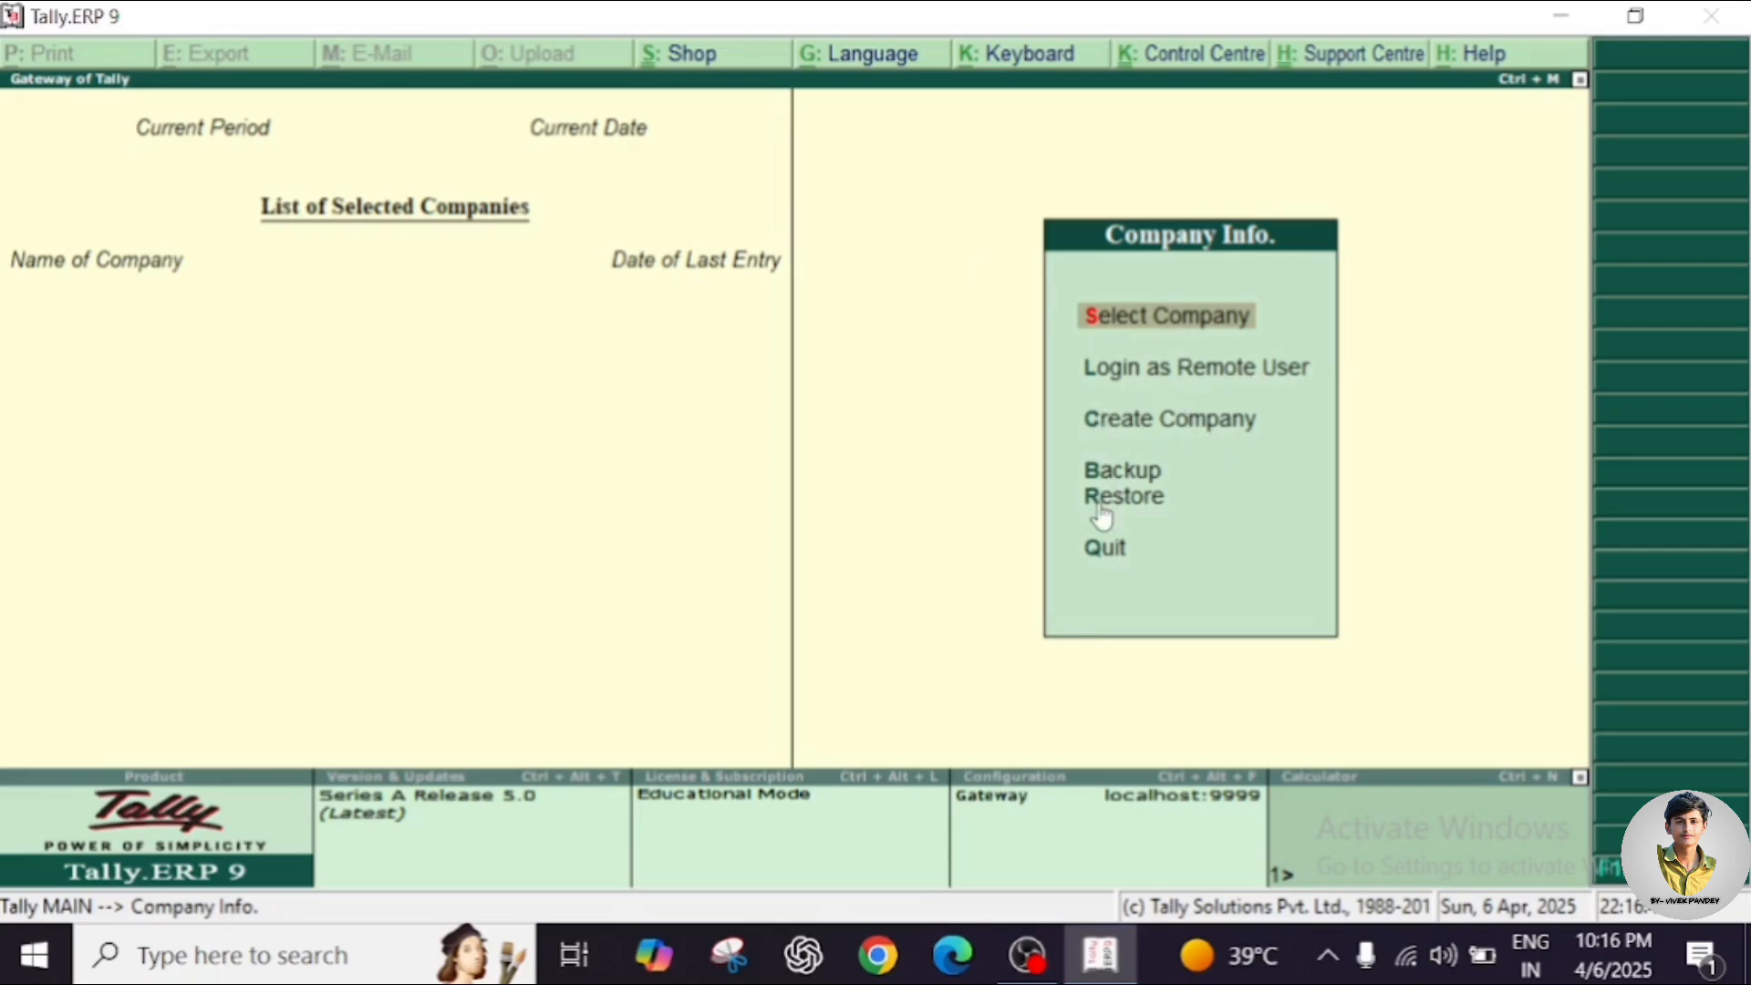
# Browse the List of Companies up to Aabhapvt Ltd, then exit without selecting one.
pyautogui.click(1179, 316)
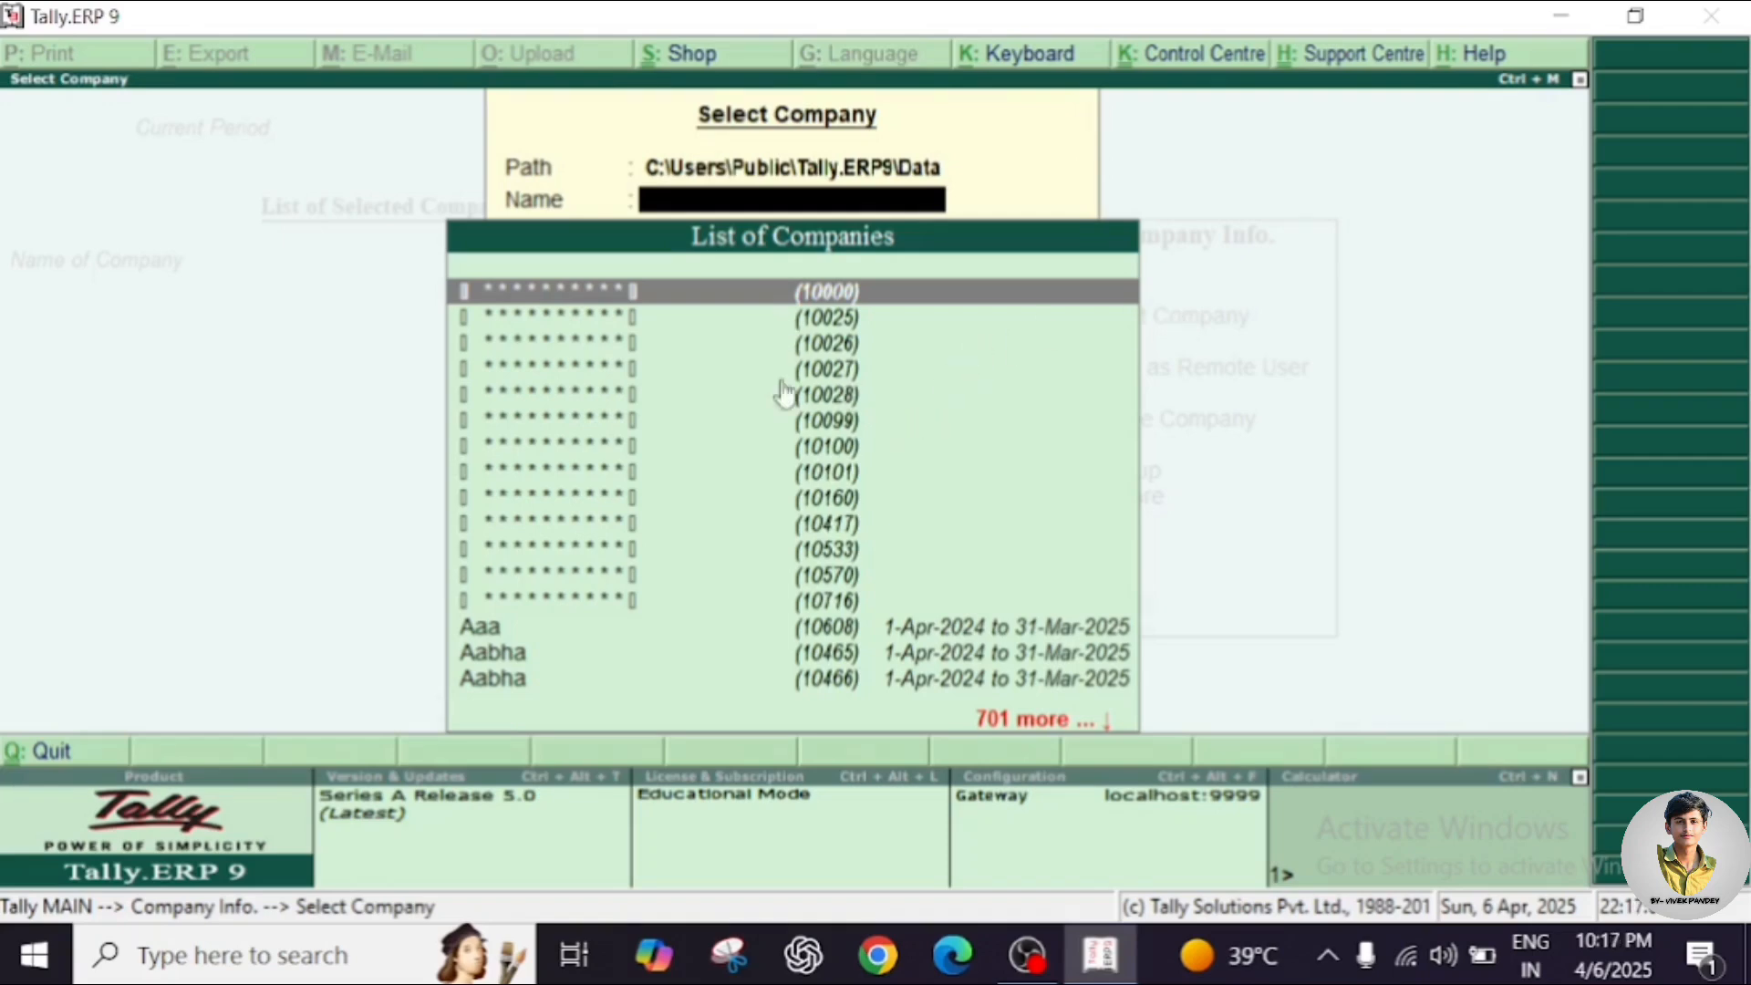
pyautogui.press('Down')
pyautogui.press('Down')
pyautogui.press('Down')
pyautogui.press('Down')
pyautogui.press('Down')
pyautogui.press('Down')
pyautogui.press('Down')
pyautogui.press('Down')
pyautogui.press('Down')
pyautogui.press('Down')
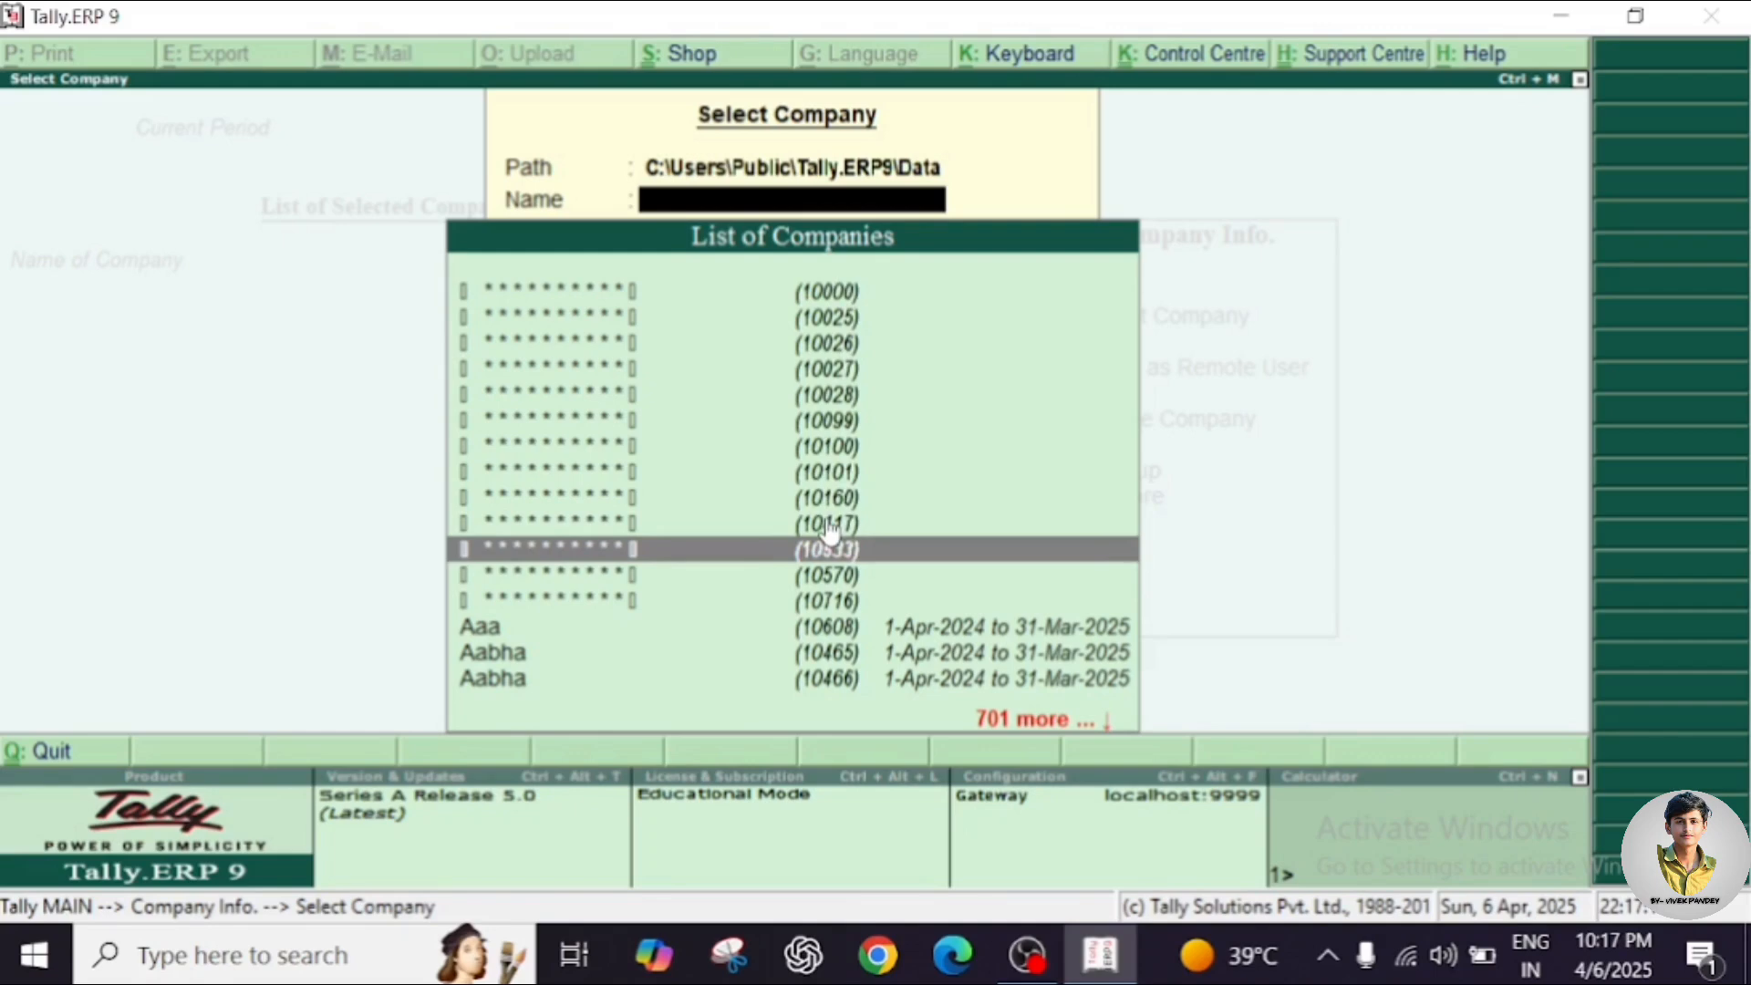
pyautogui.press('Down')
pyautogui.press('Down')
pyautogui.press('Down')
pyautogui.press('Down')
pyautogui.press('Down')
pyautogui.press('Down')
pyautogui.press('Down')
pyautogui.press('Down')
pyautogui.press('Down')
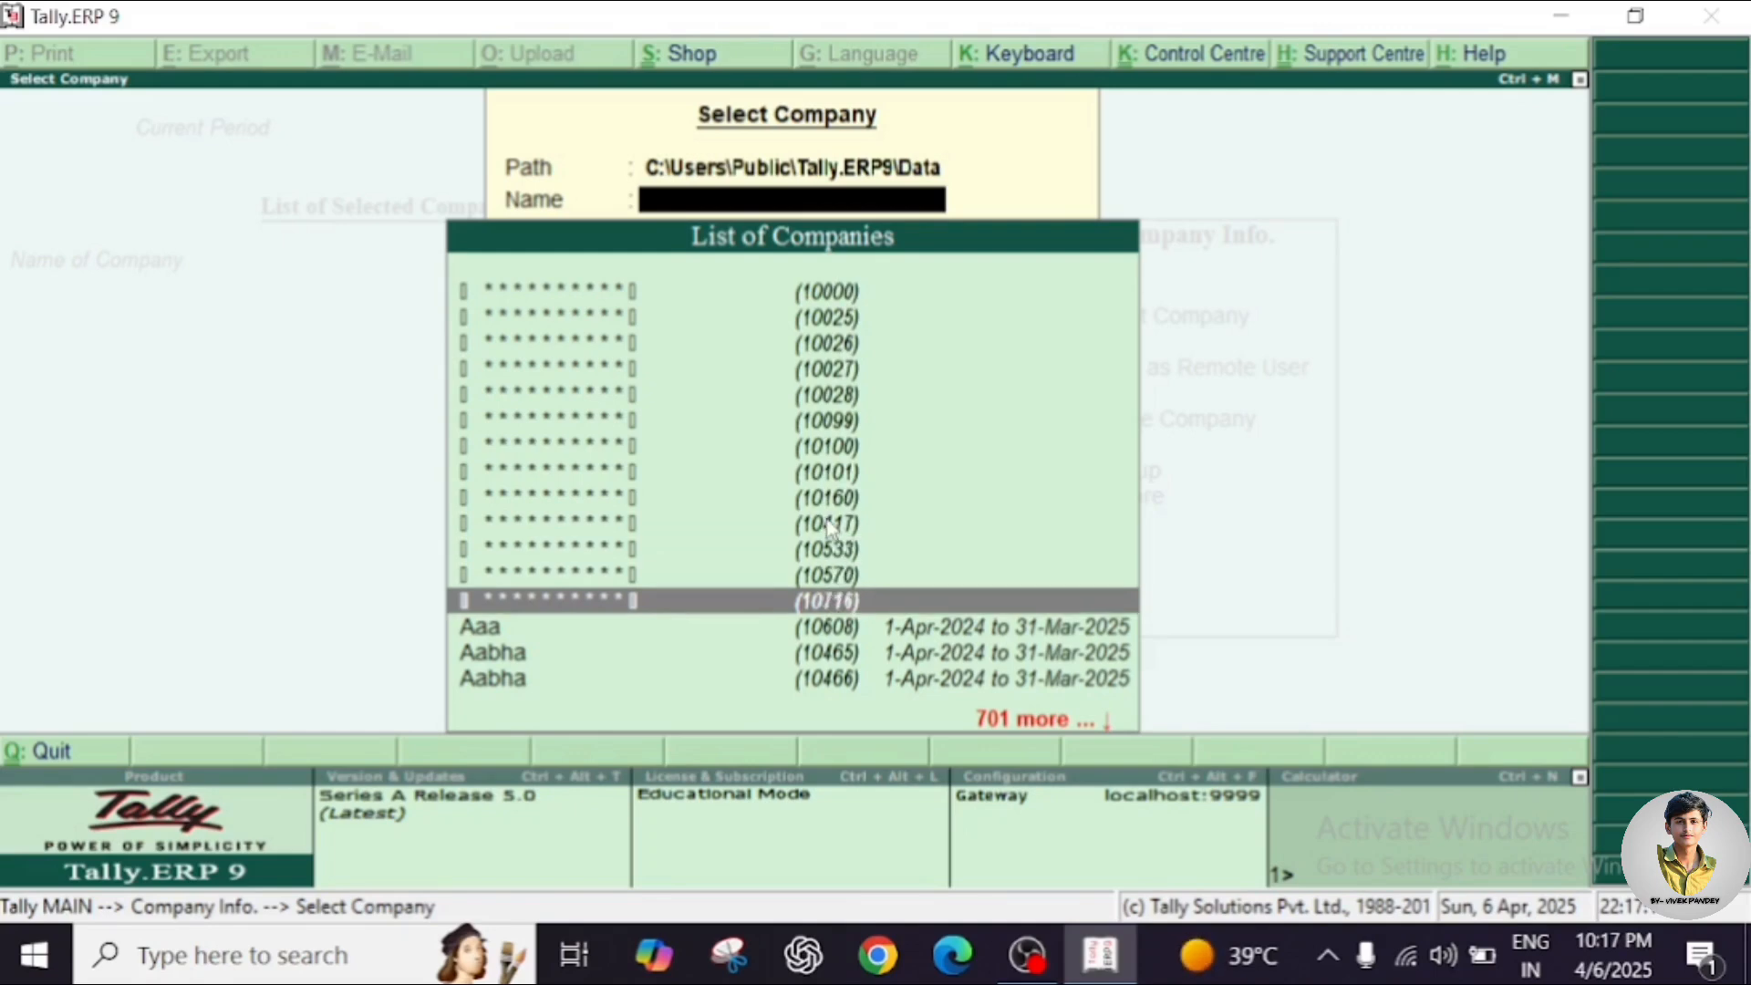
pyautogui.press('Down')
pyautogui.press('Down')
pyautogui.press('Down')
pyautogui.press('Down')
pyautogui.press('Down')
pyautogui.press('Down')
pyautogui.press('Down')
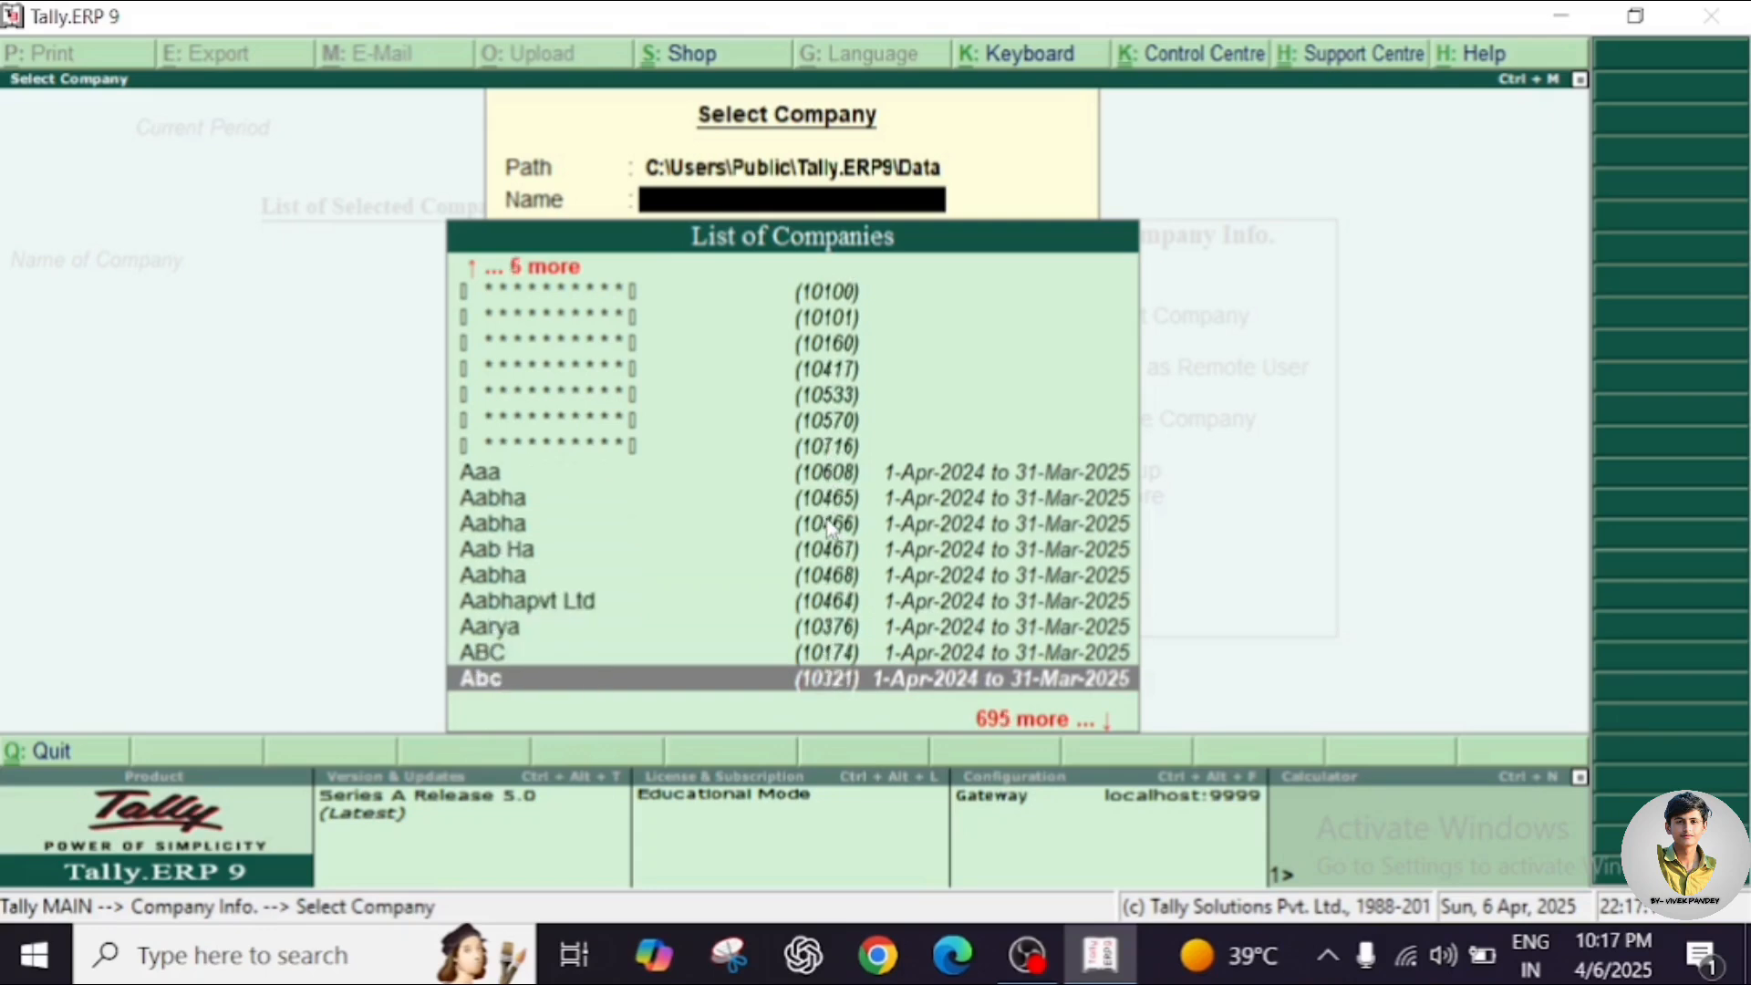
pyautogui.press('Down')
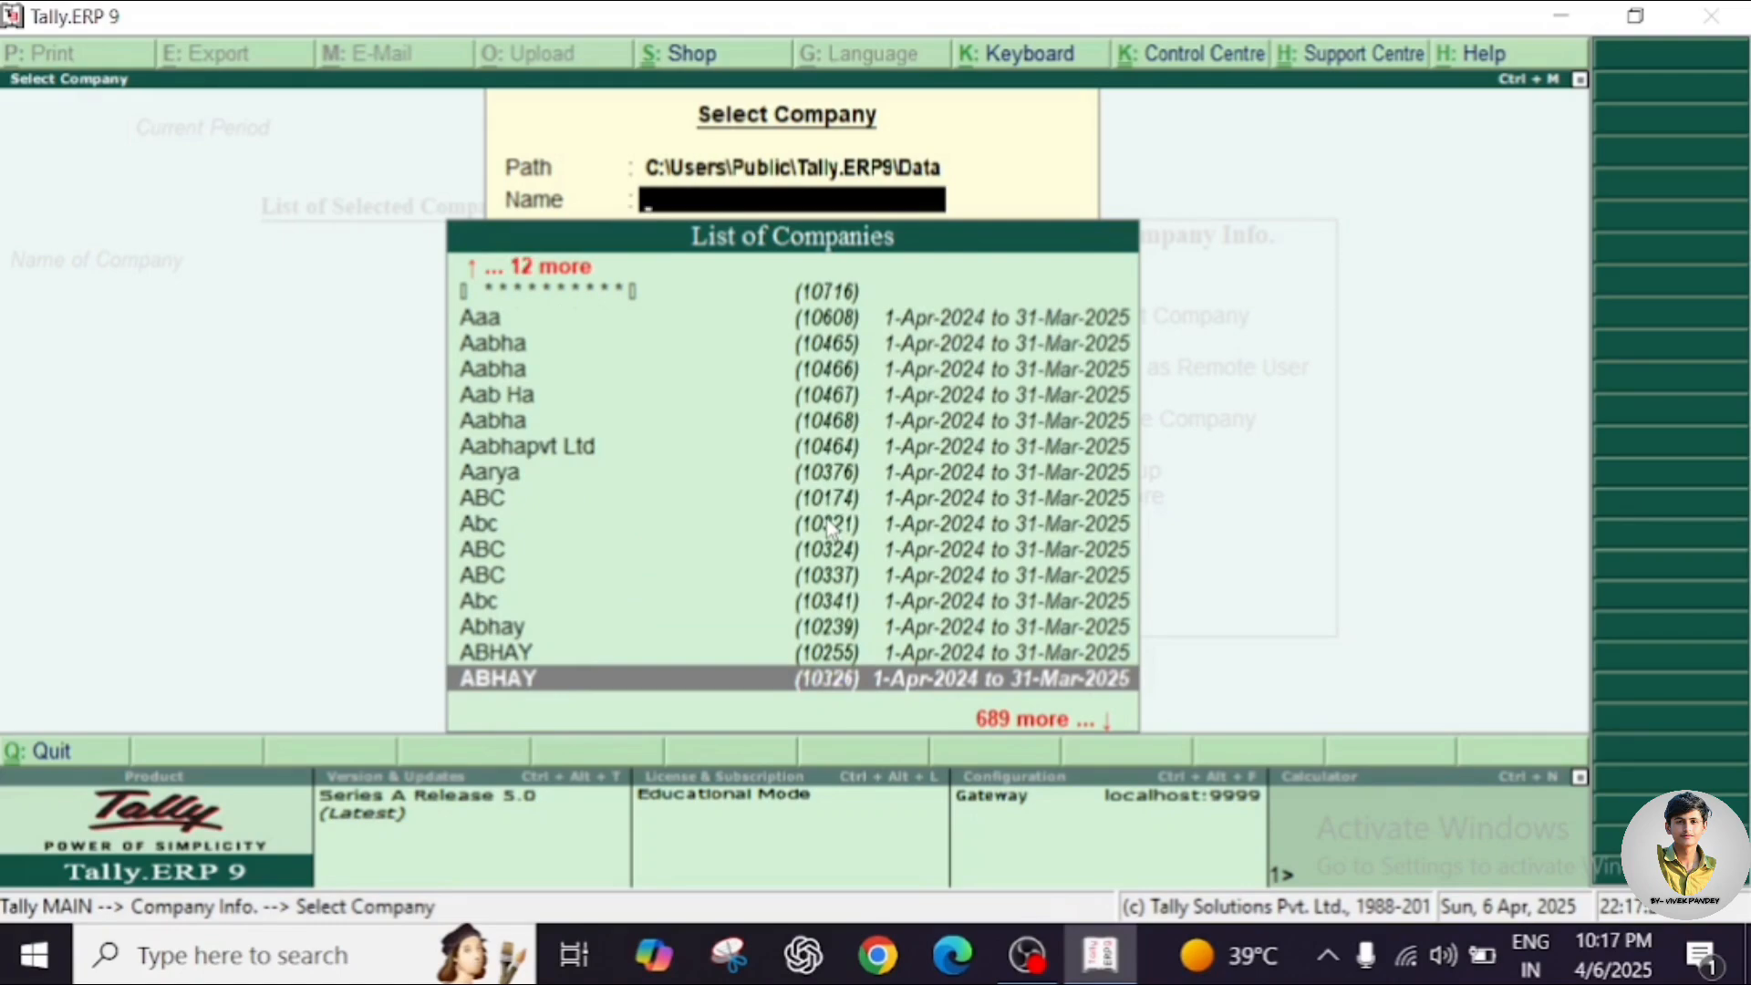
pyautogui.press('Up')
pyautogui.press('Up')
pyautogui.press('Up')
pyautogui.press('Up')
pyautogui.press('Up')
pyautogui.press('Up')
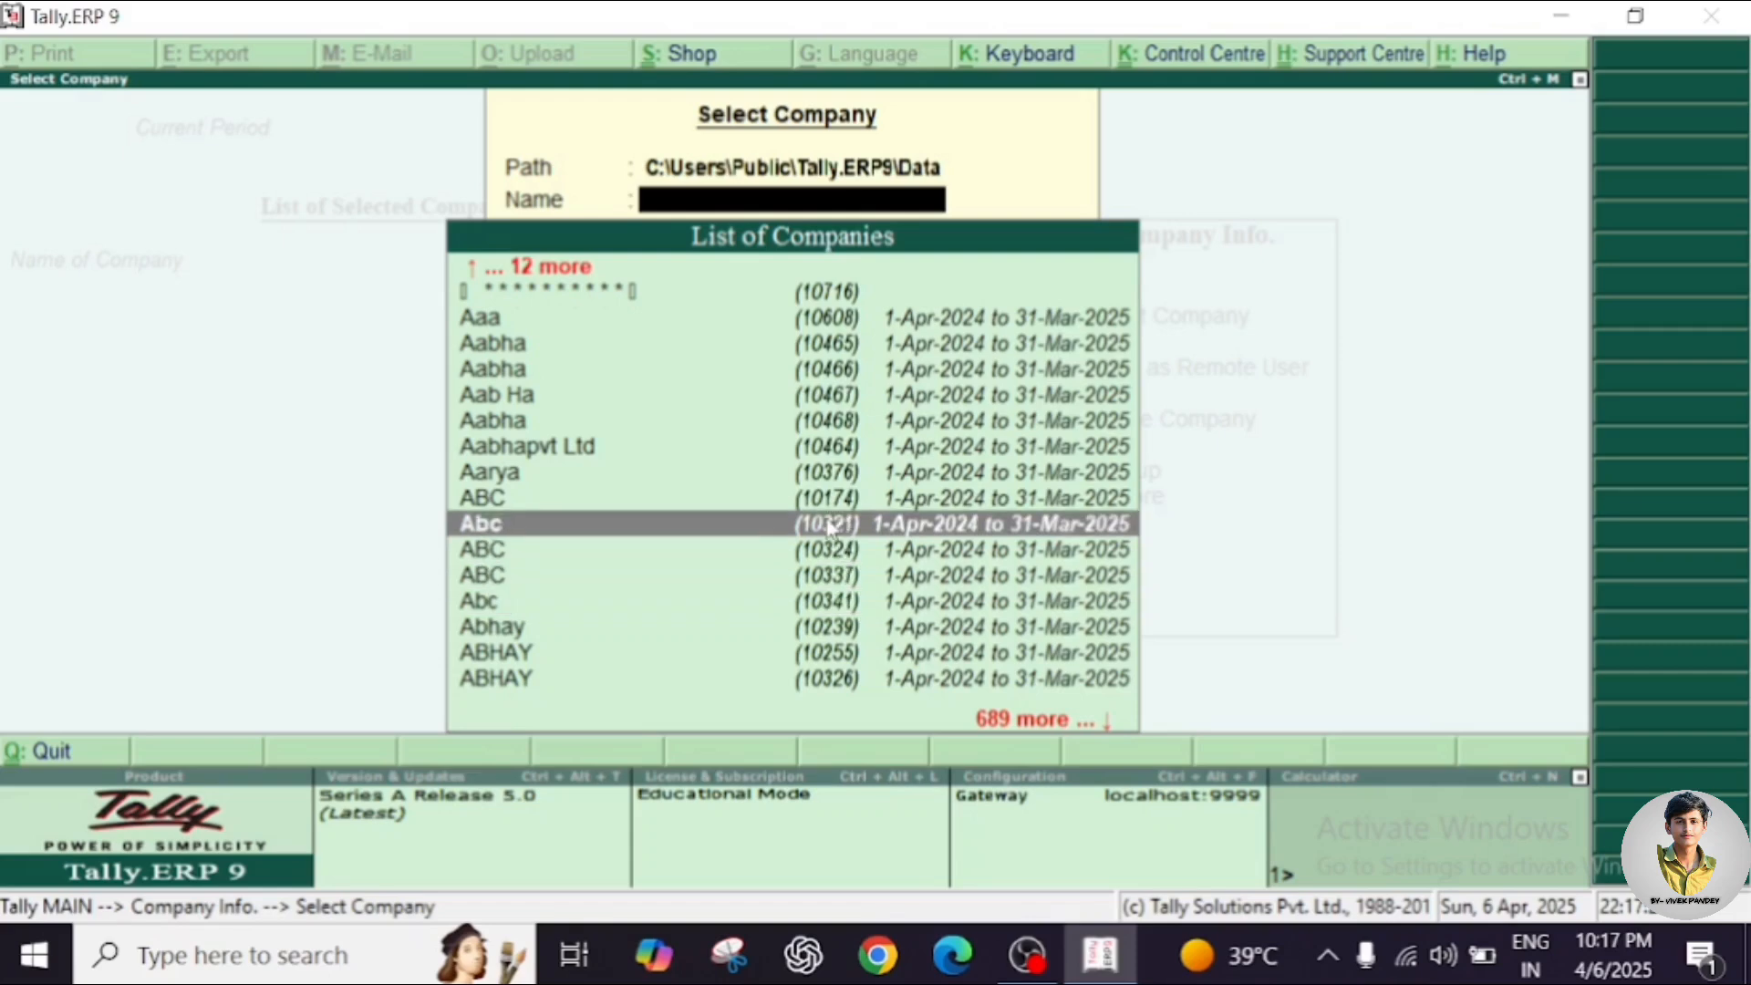
pyautogui.press('Up')
pyautogui.press('Up')
pyautogui.press('Up')
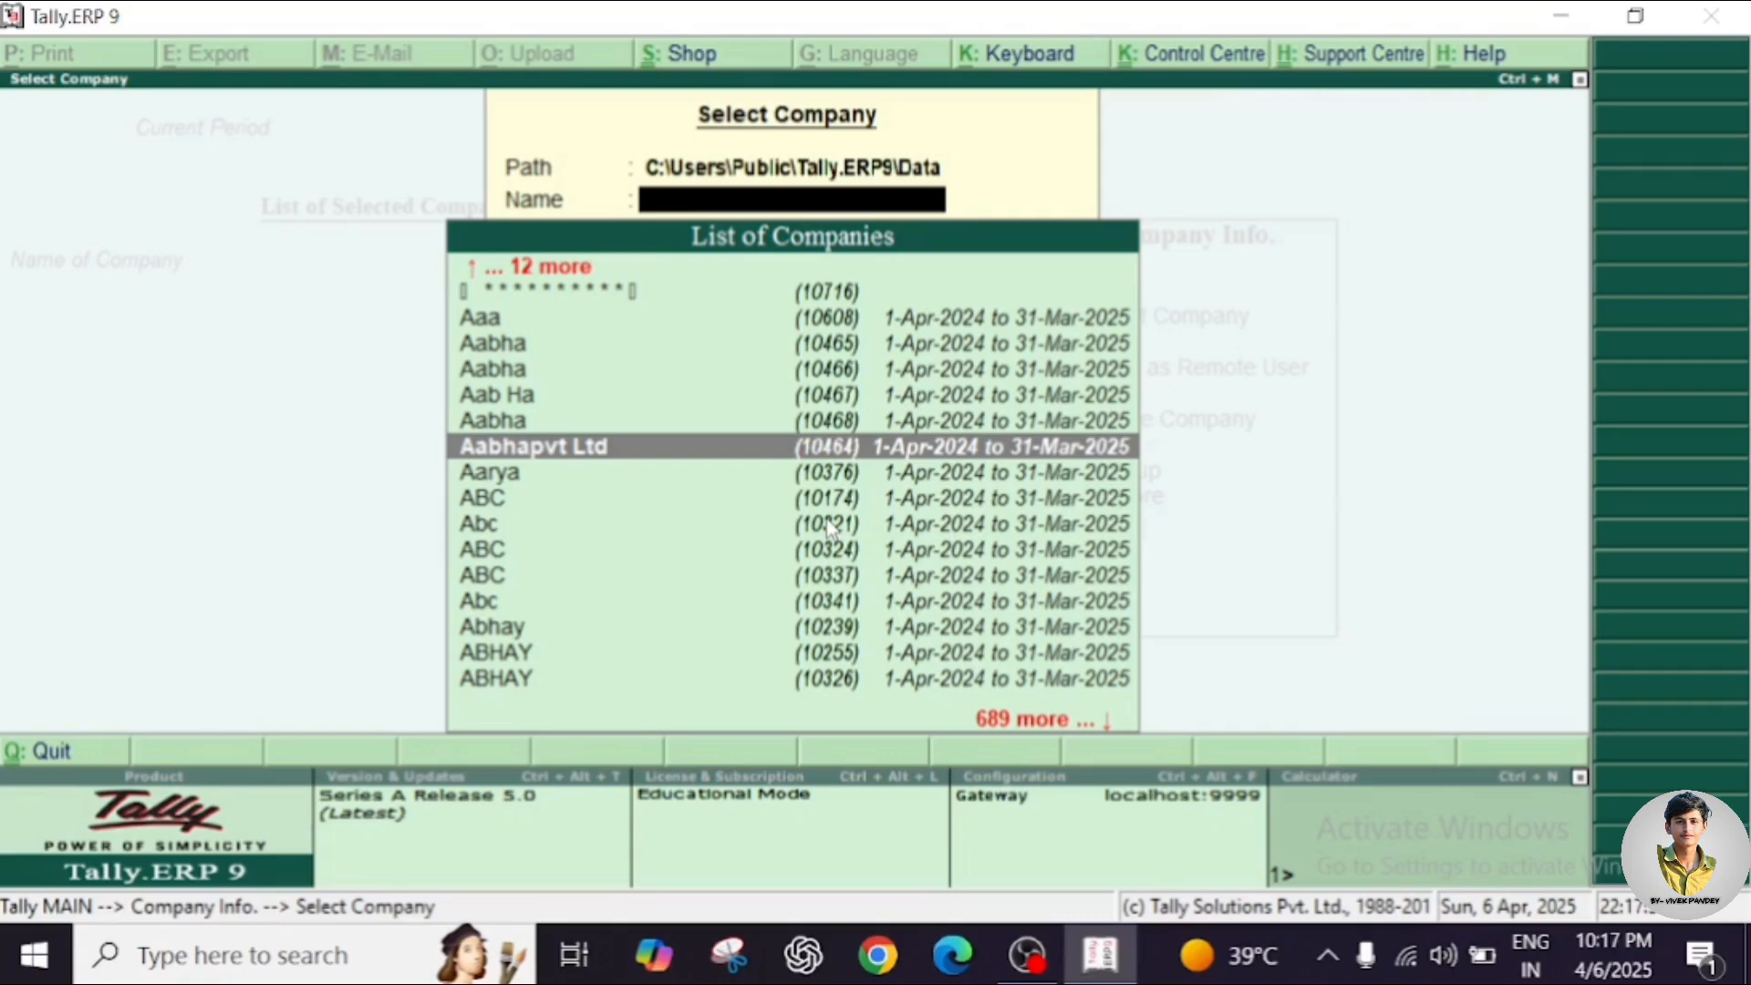
pyautogui.press('Escape')
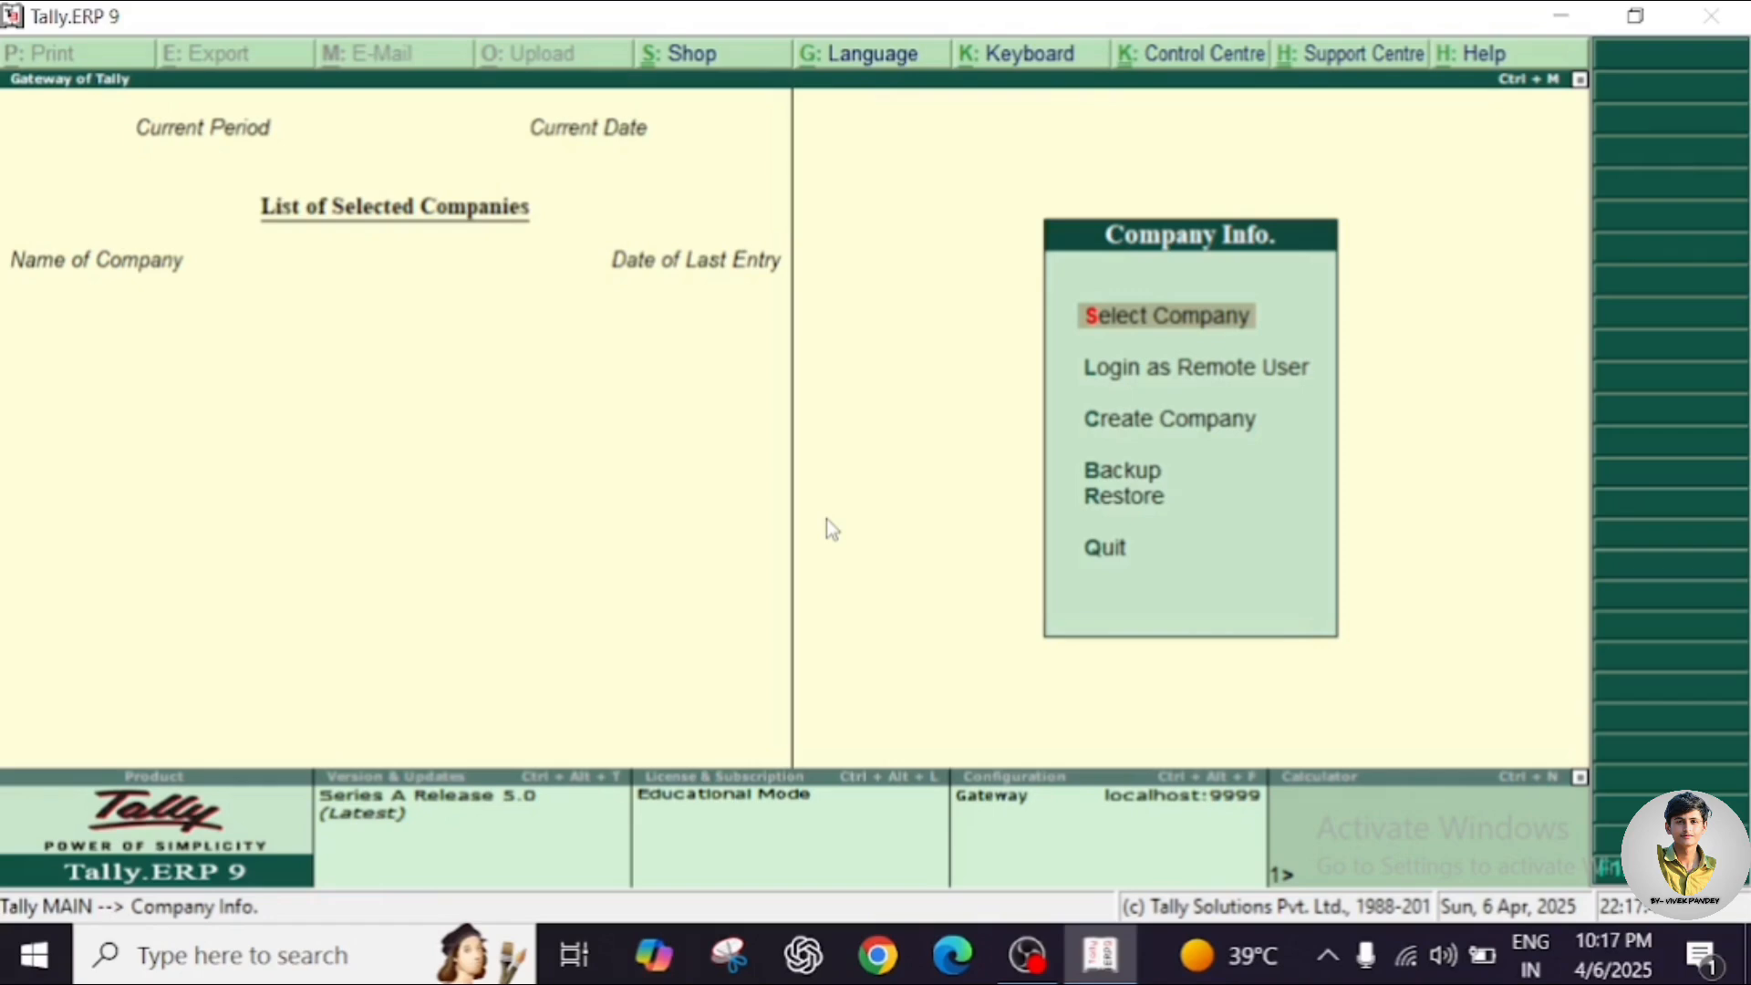
# Move down the Company Info menu to Create Company.
pyautogui.press('Down')
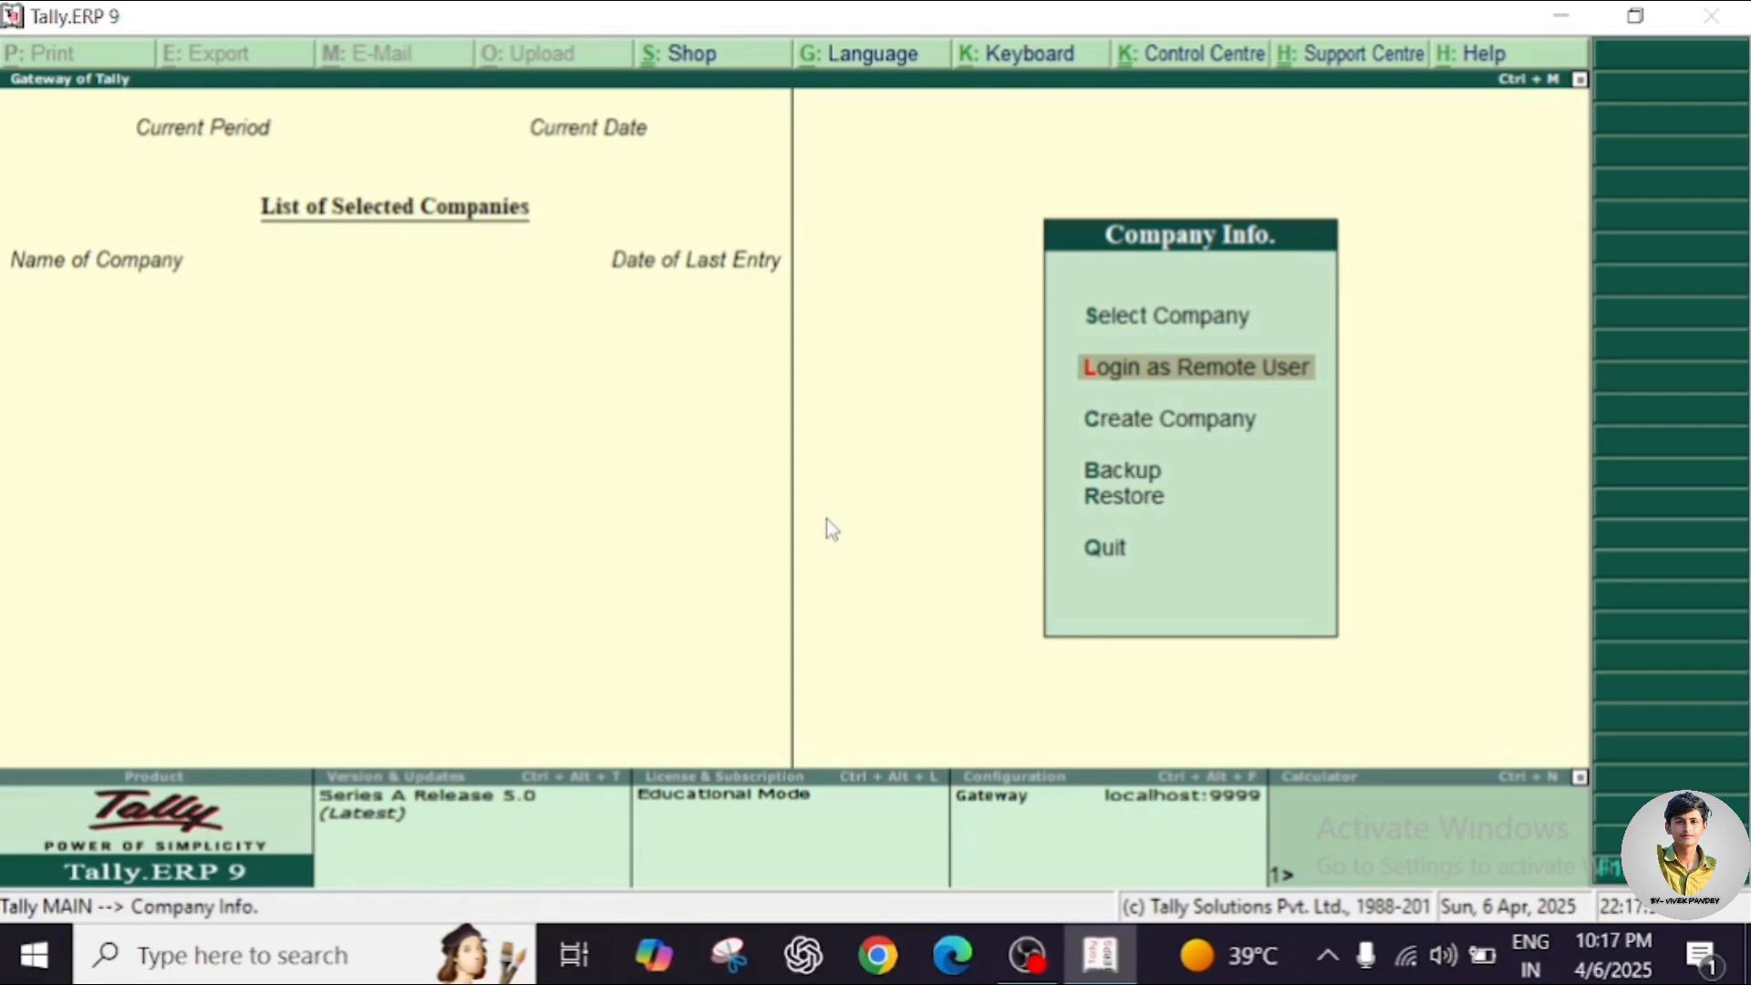
pyautogui.press('Down')
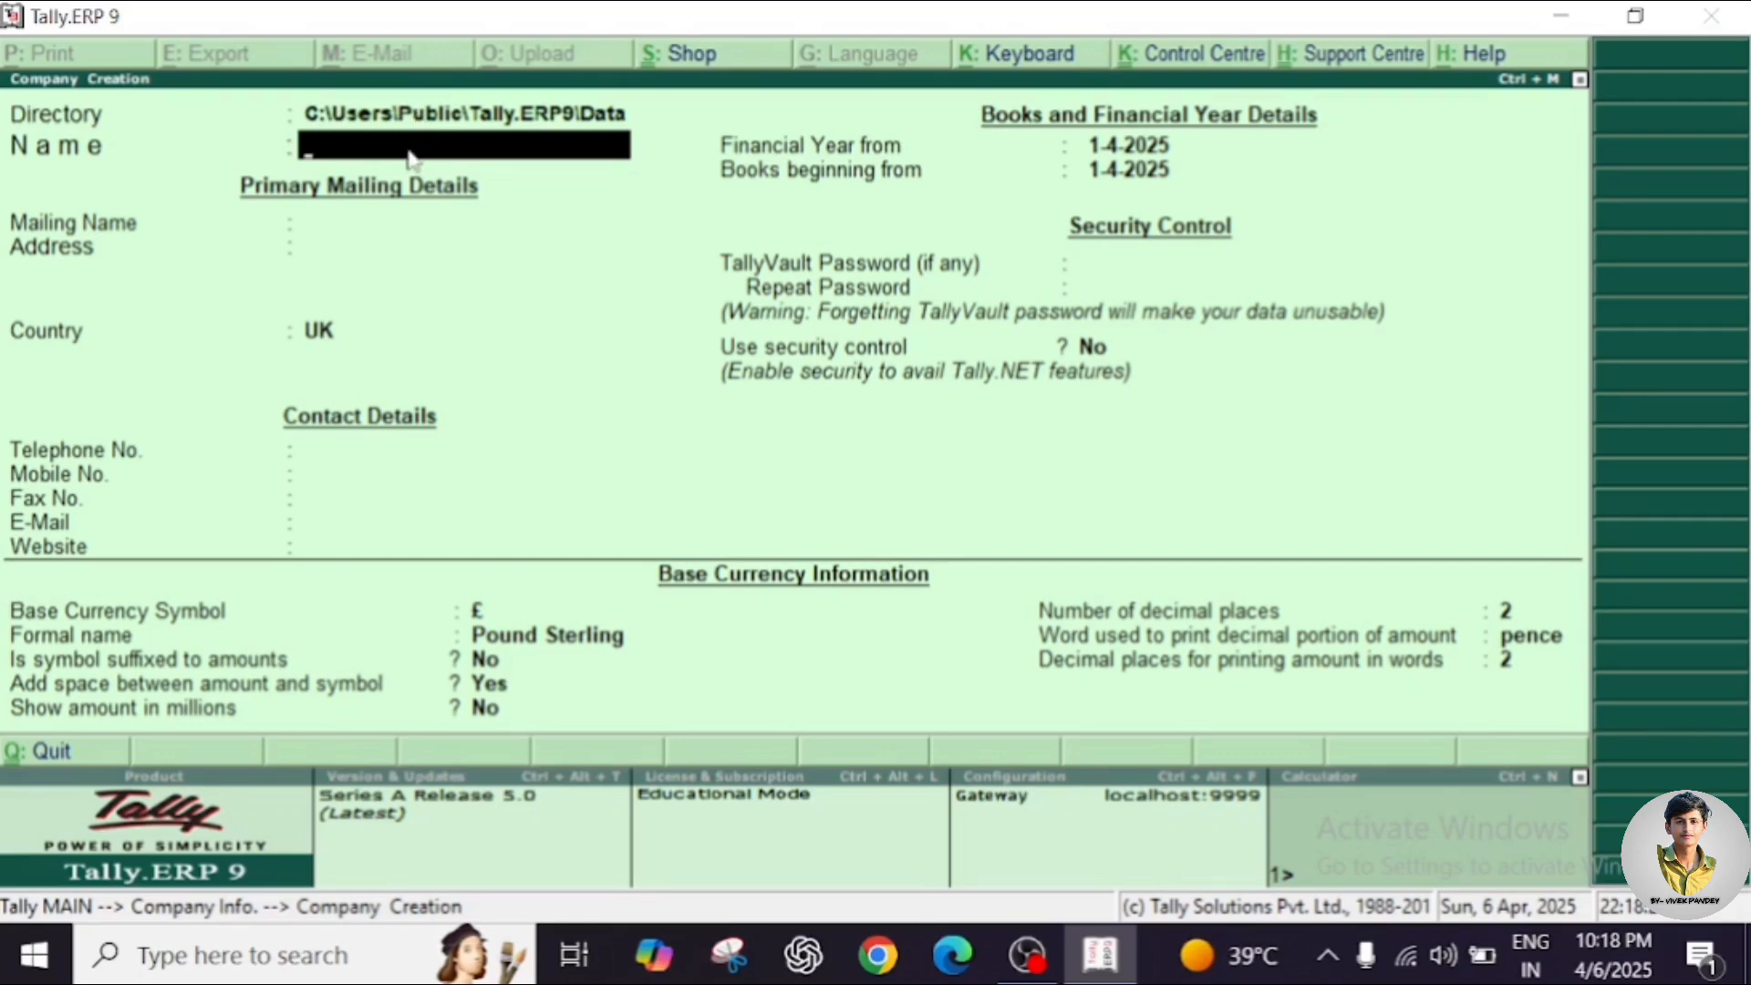
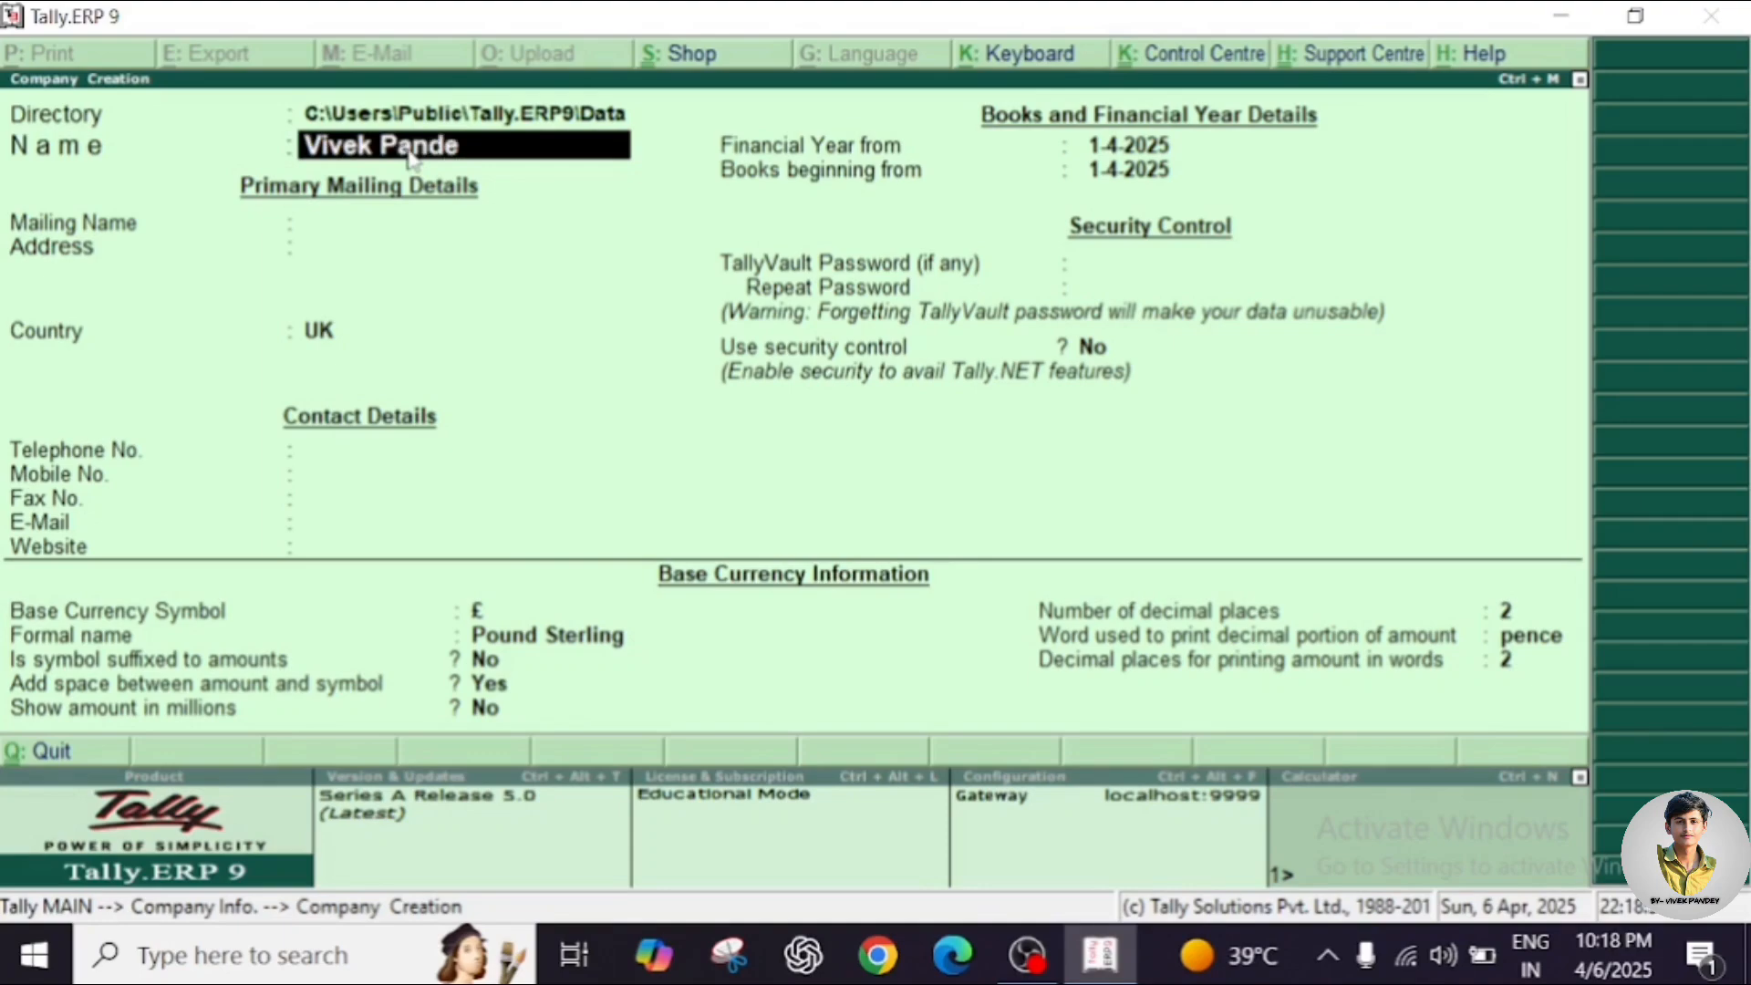
# Enter the company name (a person's name) and mailing name 'Rama Krishna Technical Industrial Institute'.
pyautogui.press('Return')
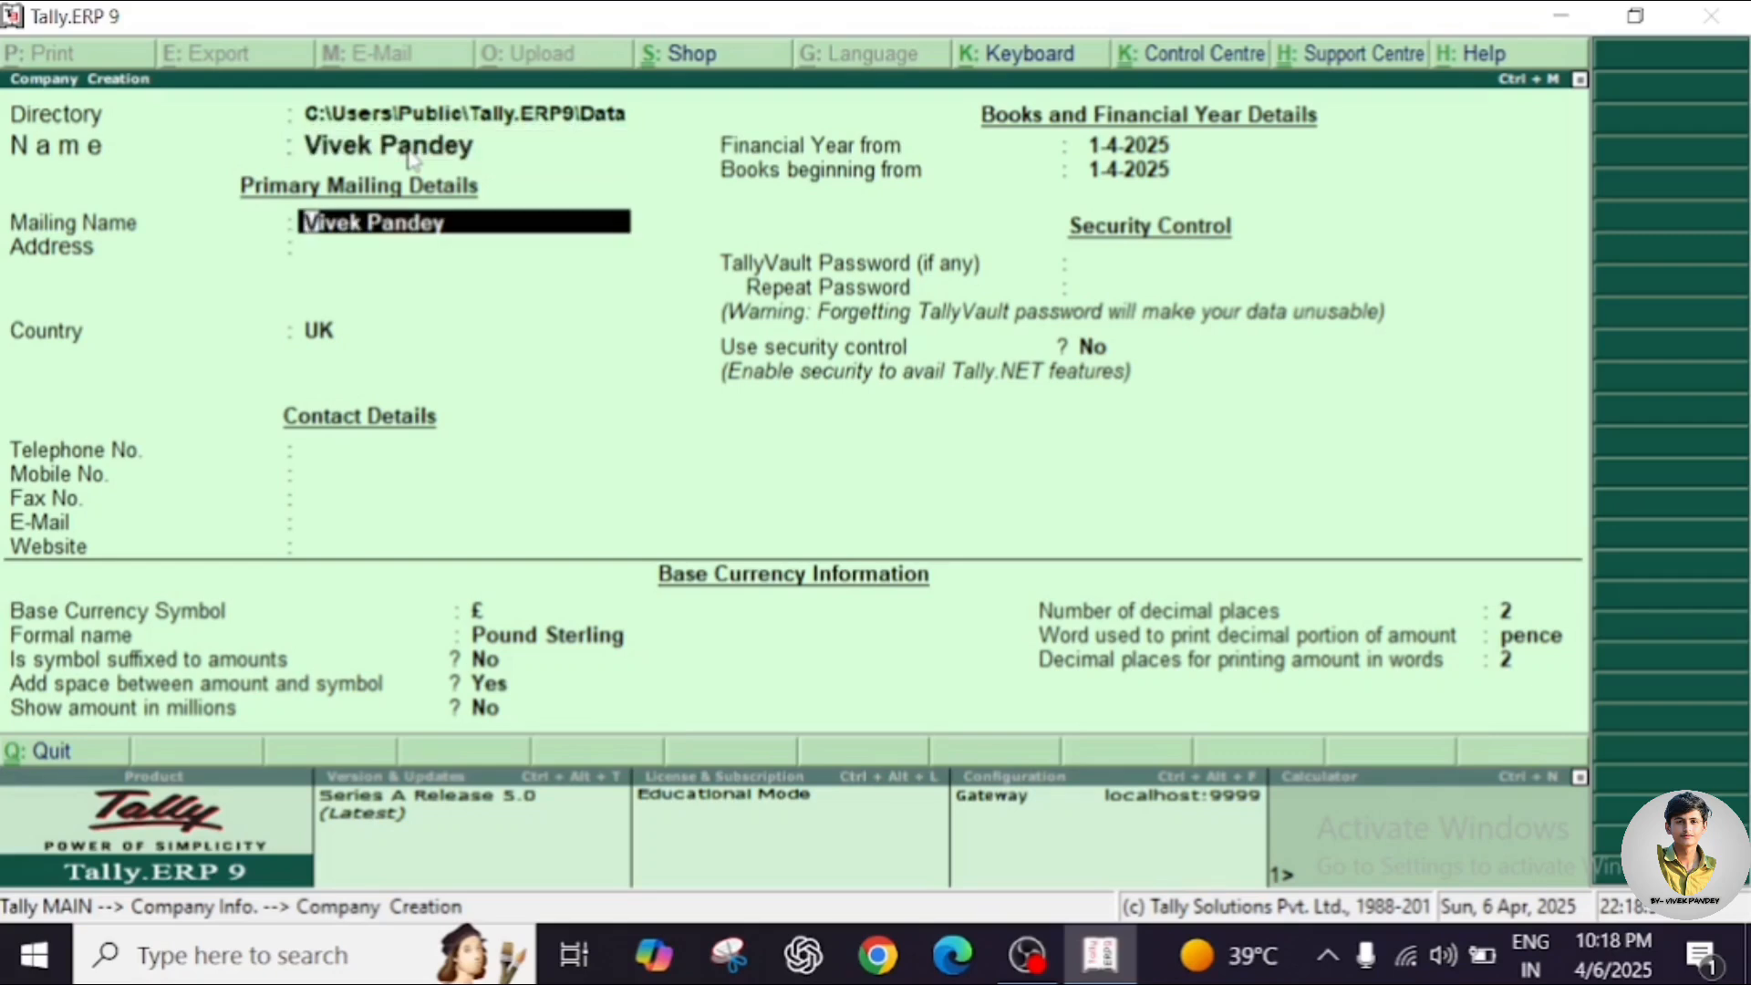
pyautogui.write('R')
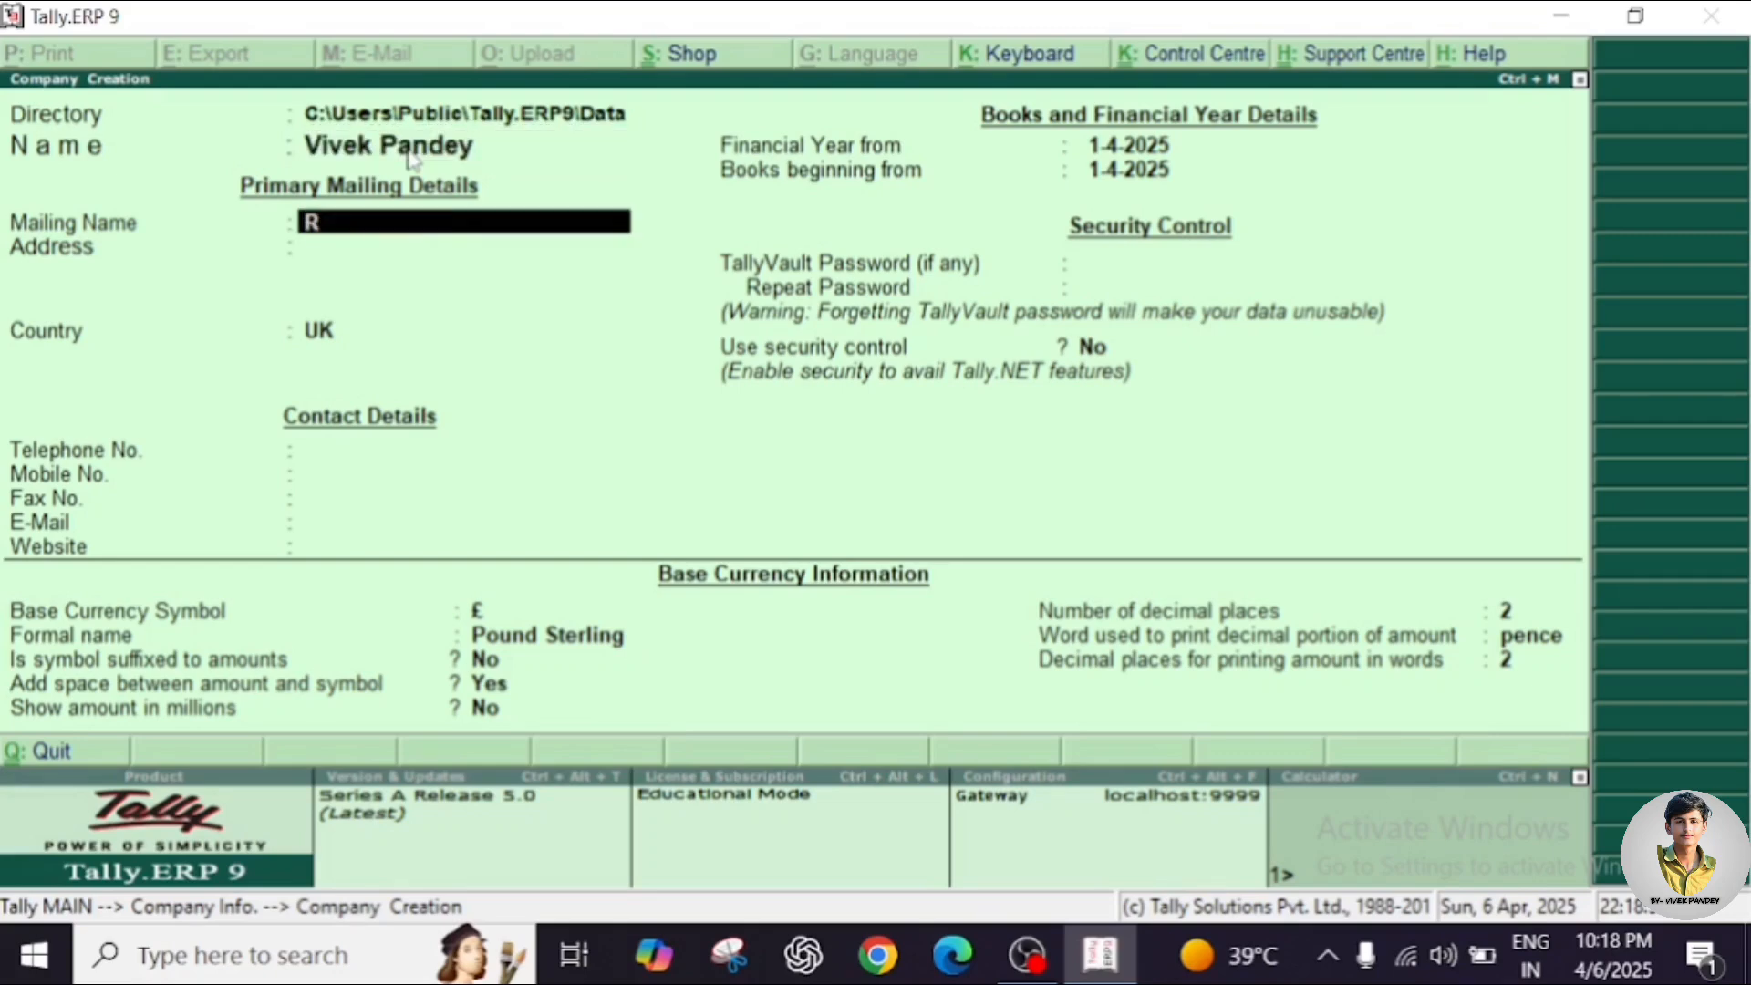
pyautogui.write('ama Krishna')
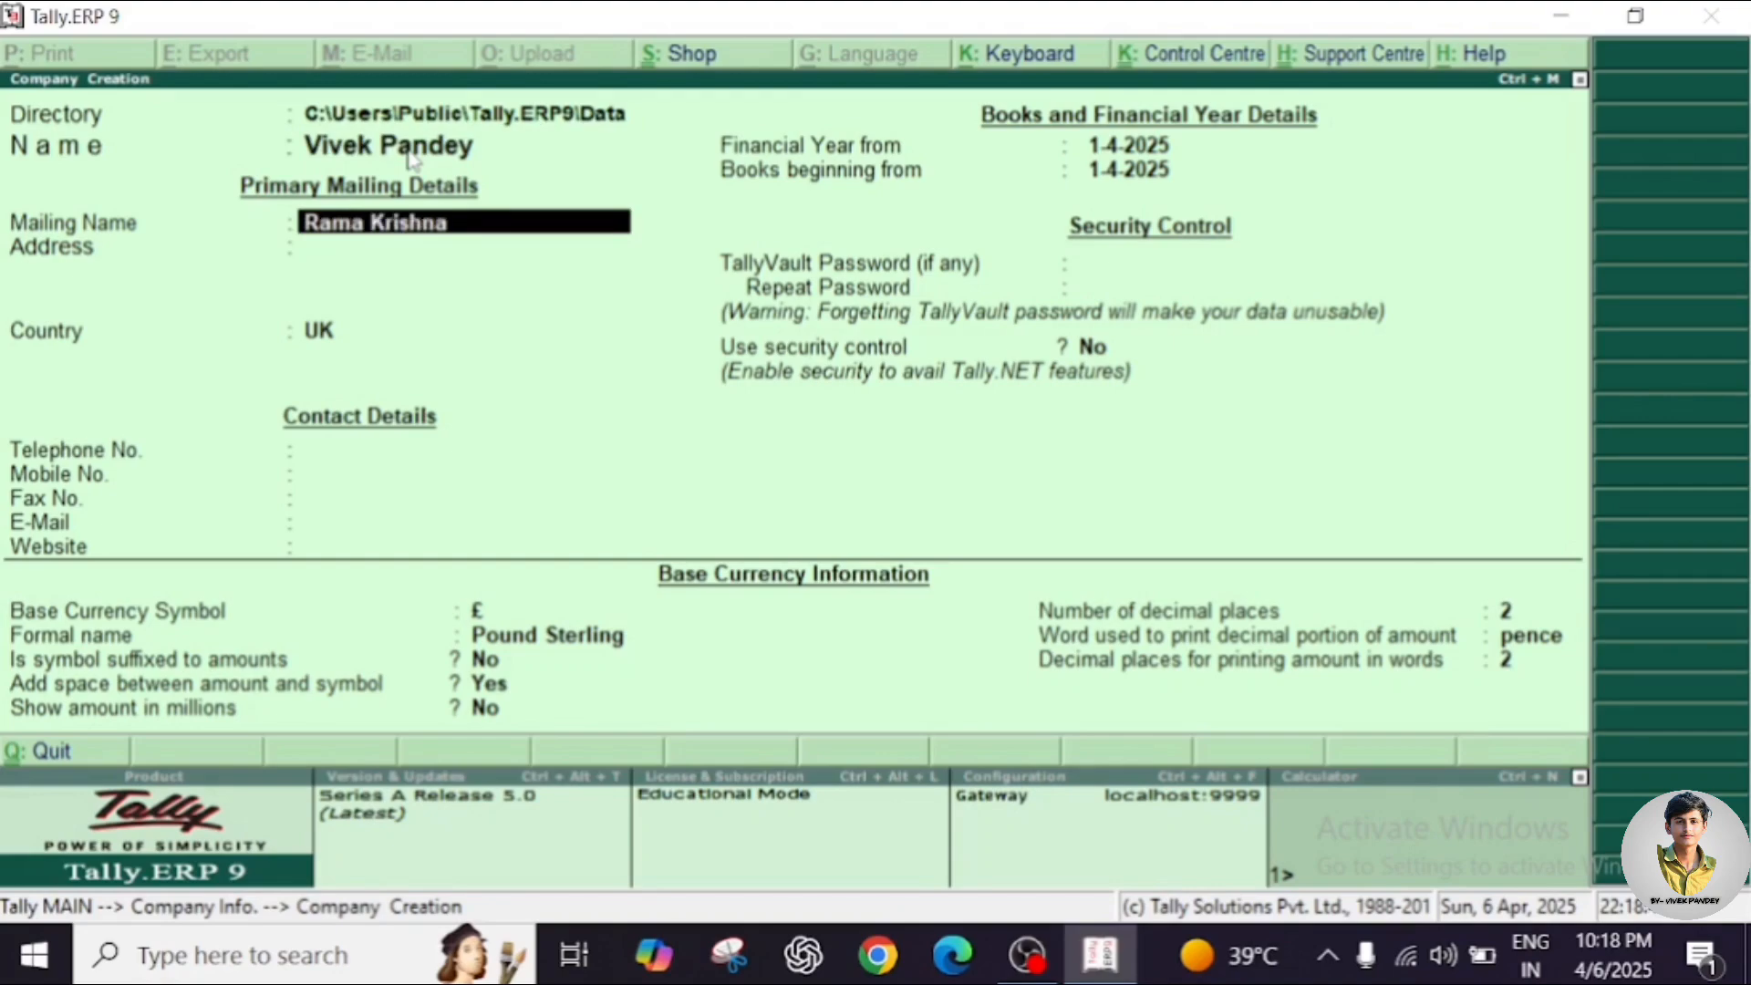
pyautogui.write(' Technical i')
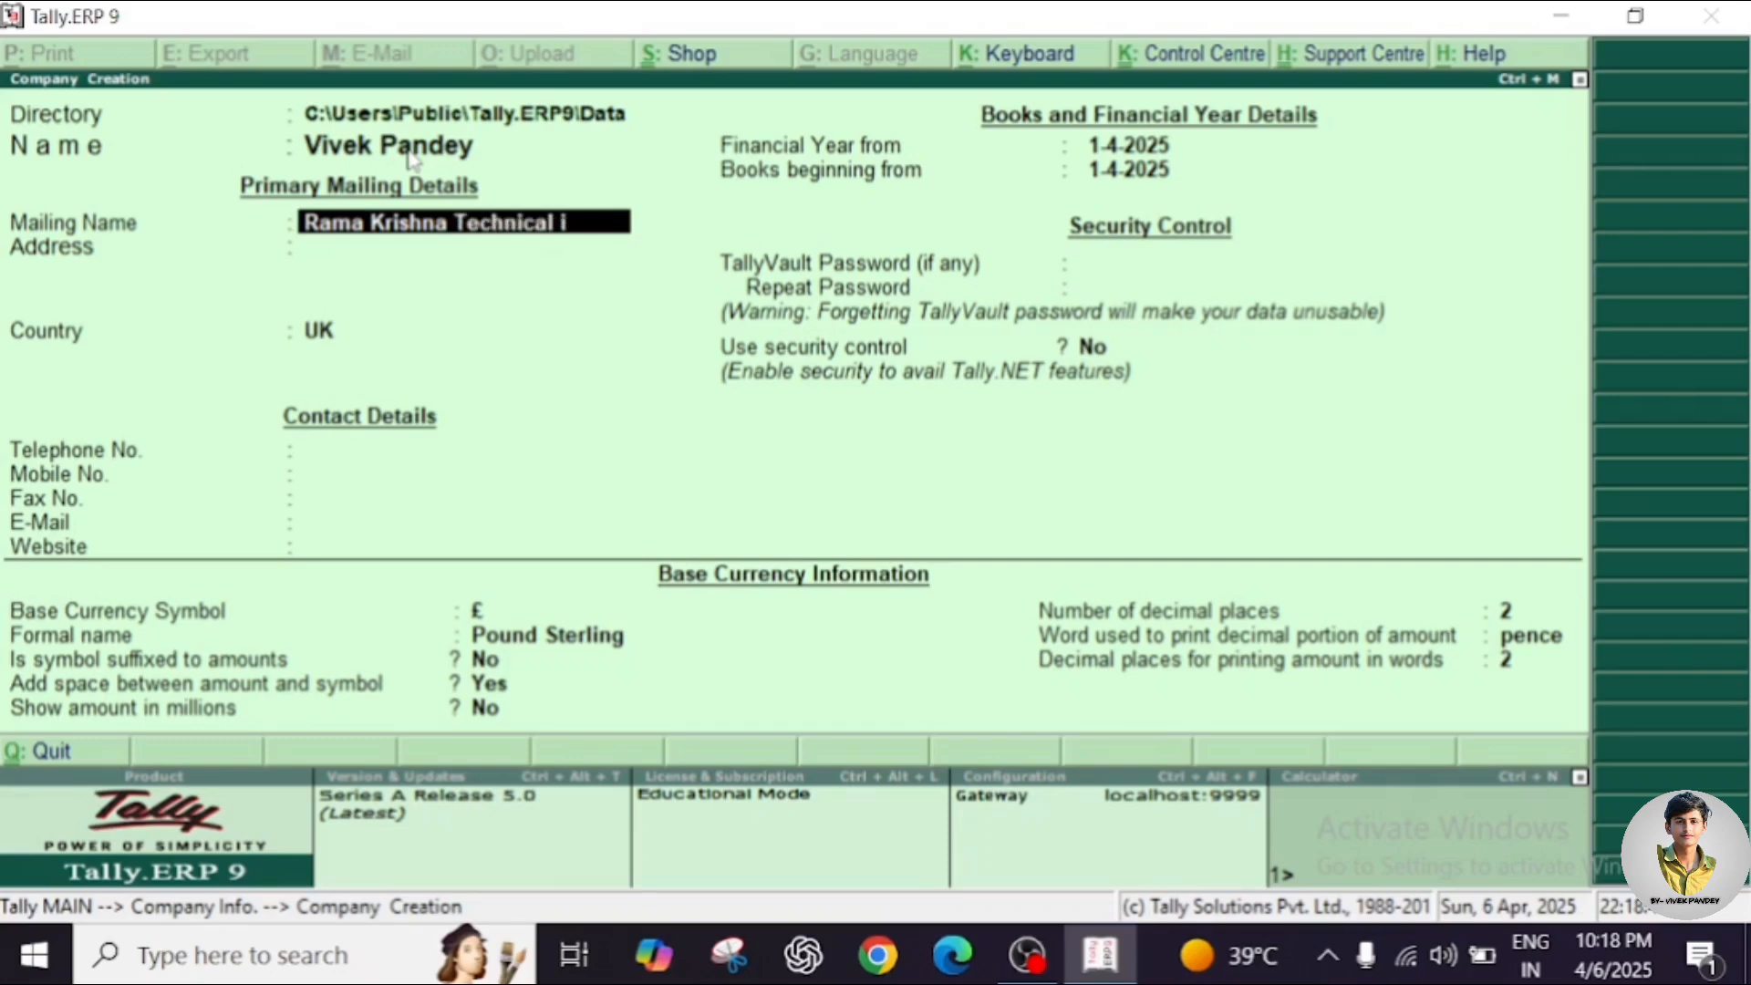
pyautogui.write('ns')
pyautogui.press('BackSpace')
pyautogui.write('dustrial in')
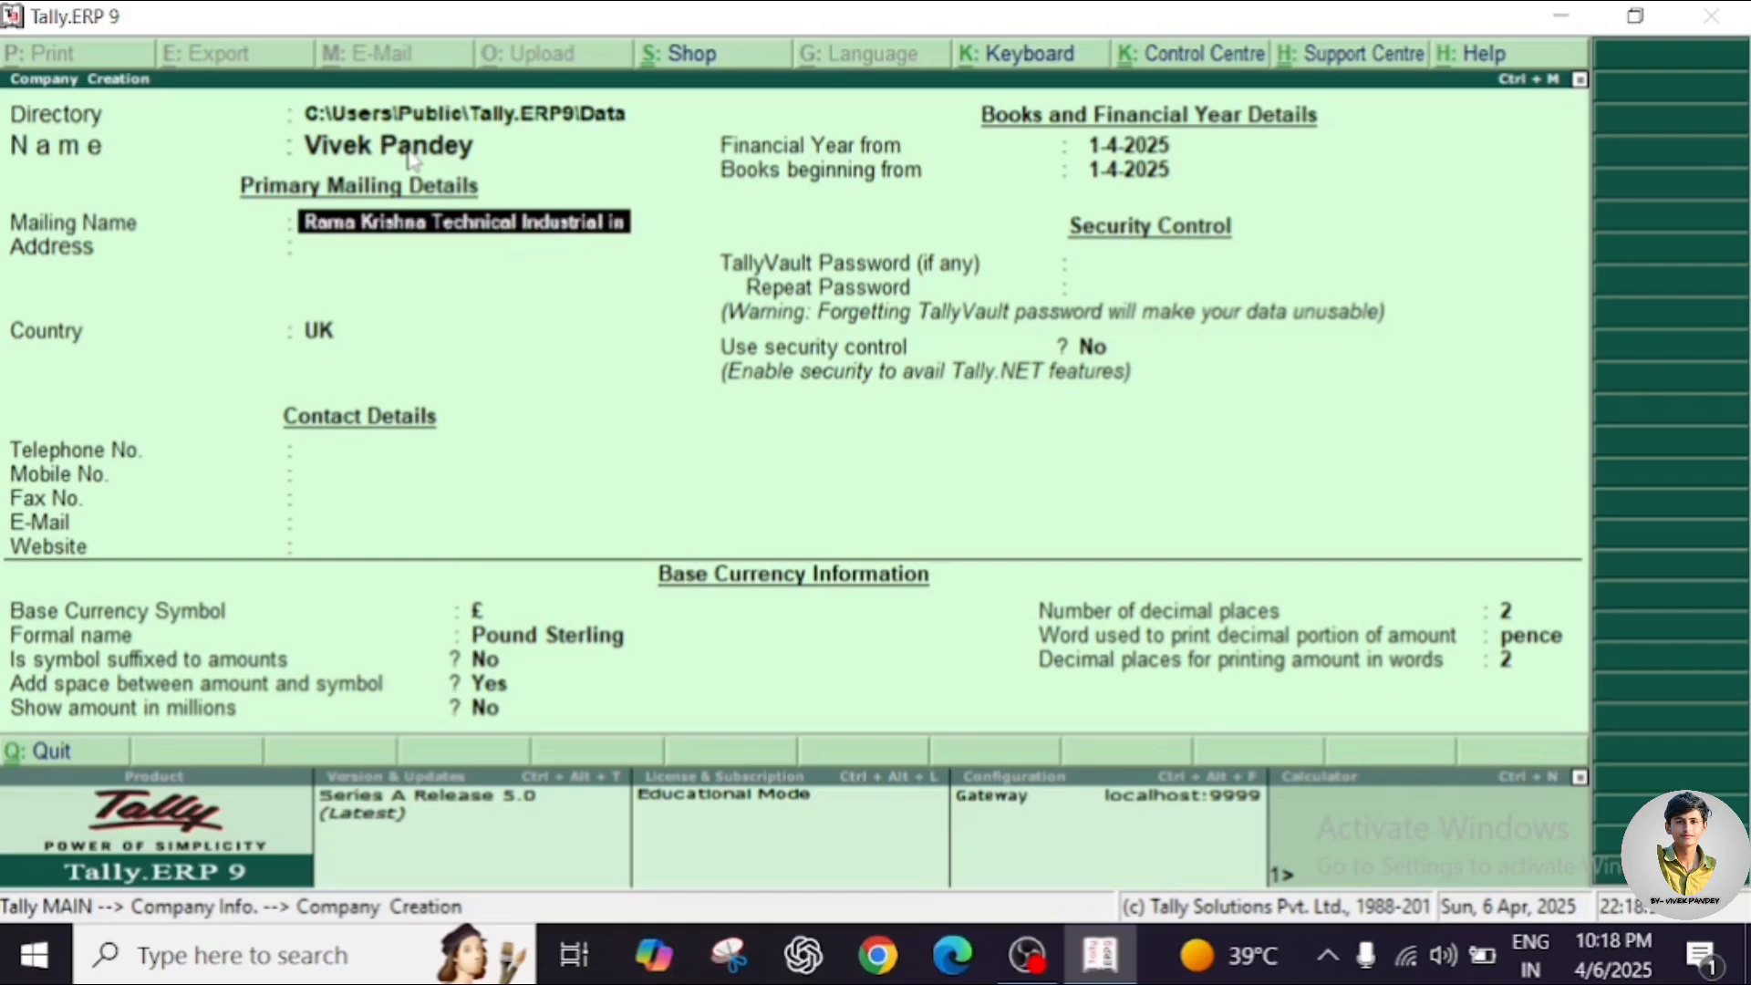
pyautogui.write('stitute')
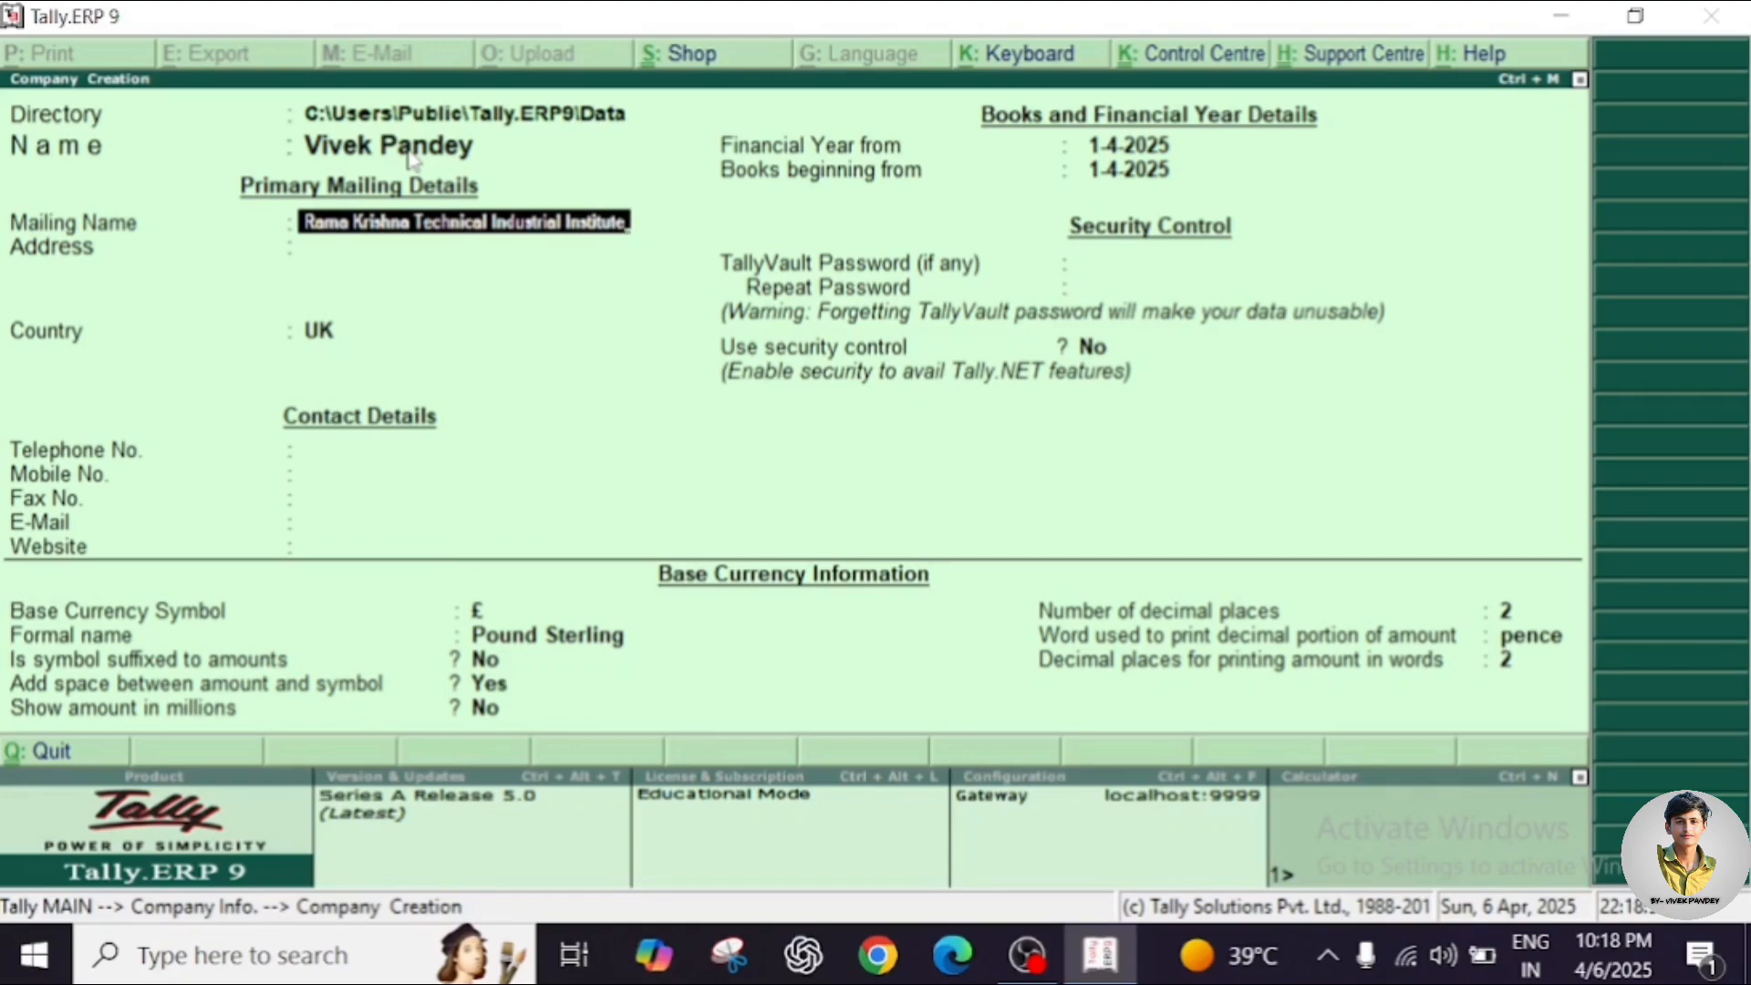
pyautogui.press('Return')
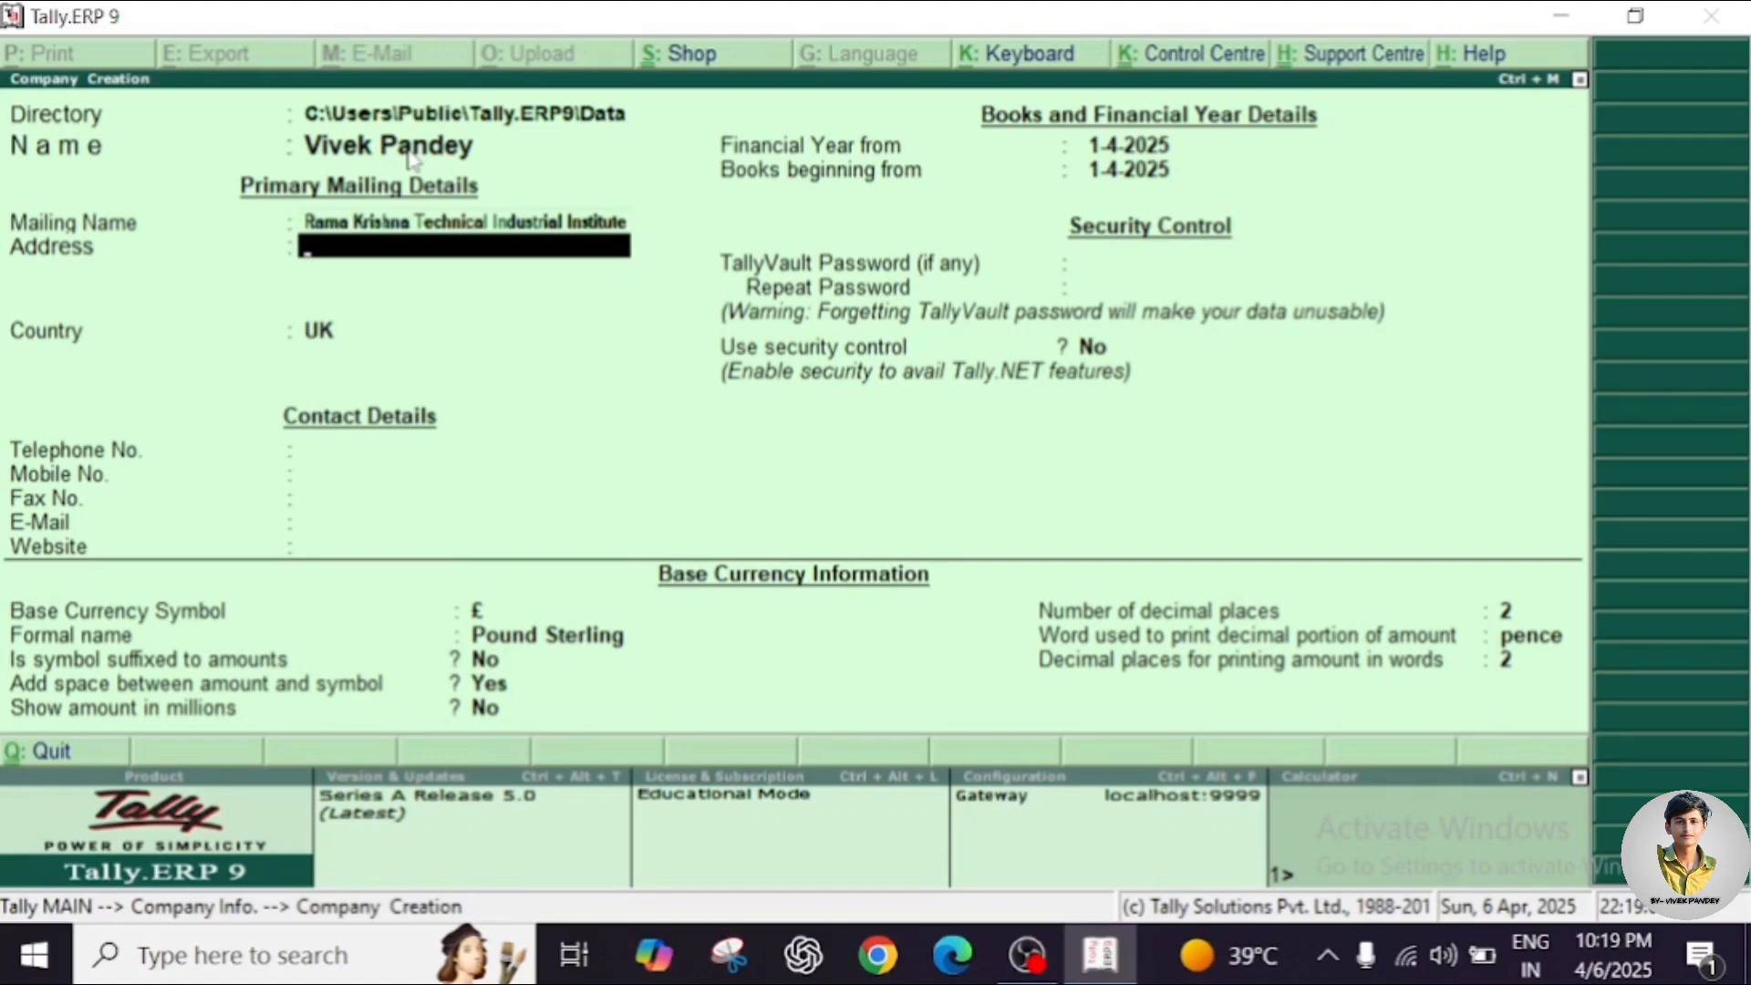
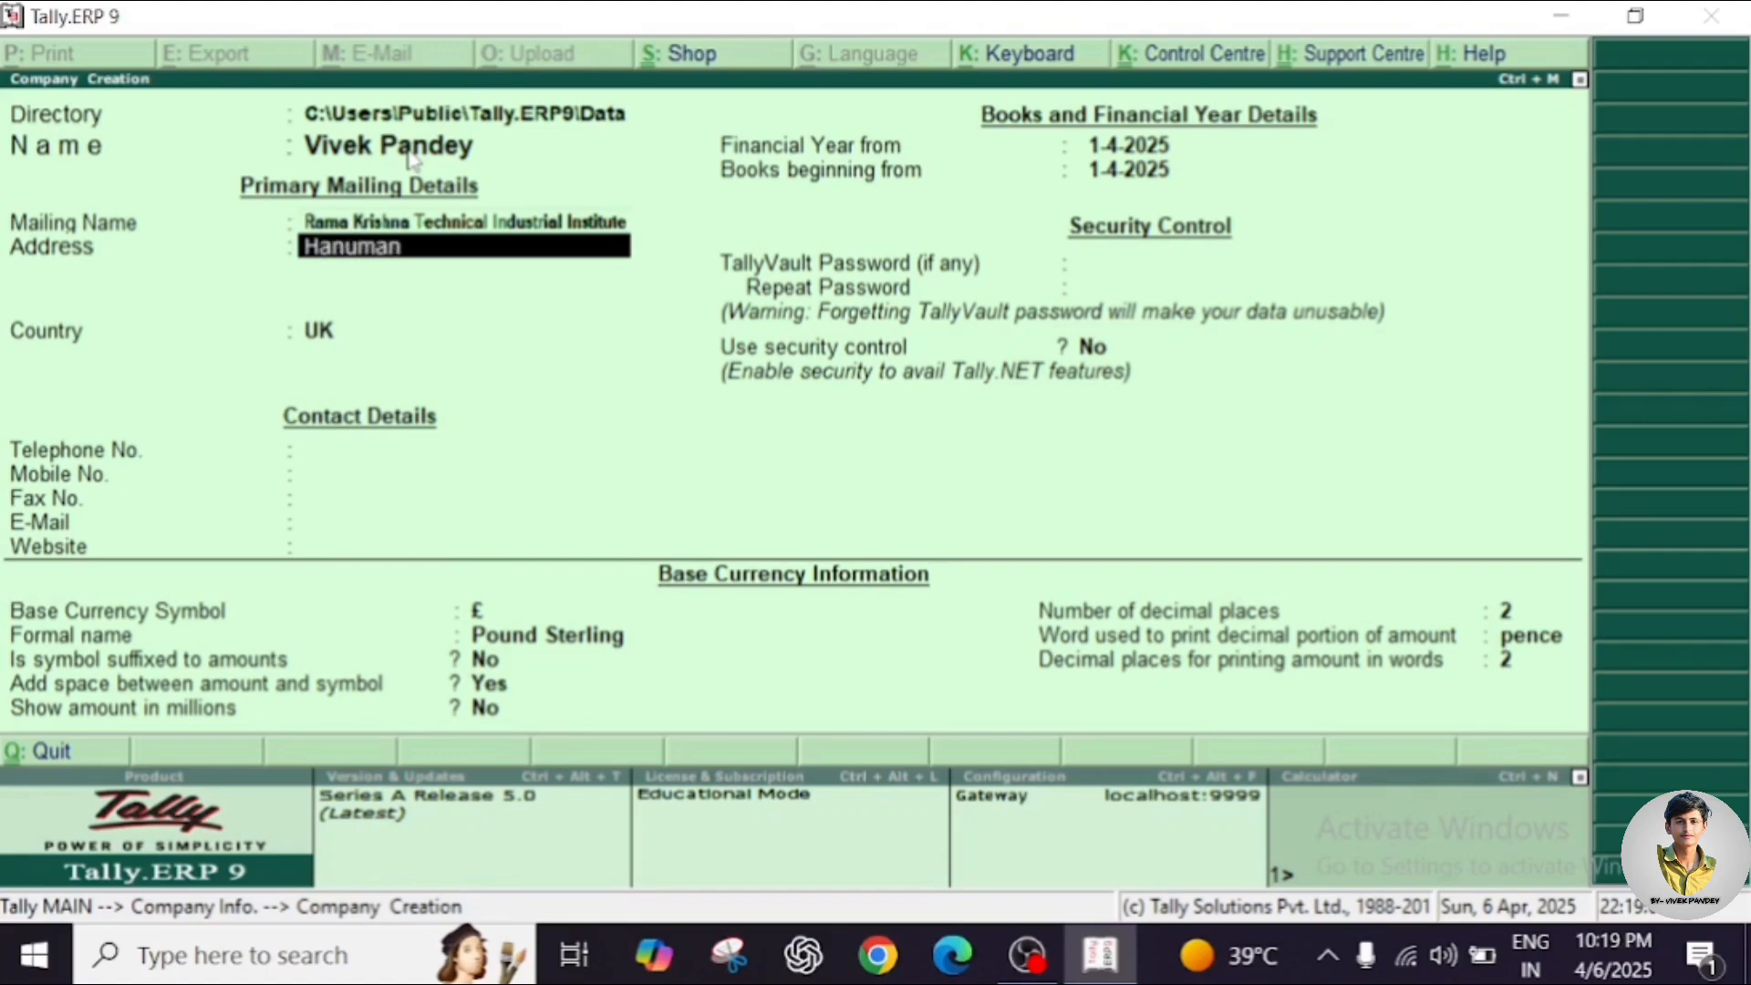
# Fill in the company's three-line postal address, correcting typos along the way.
pyautogui.press('BackSpace')
pyautogui.press('BackSpace')
pyautogui.press('Return')
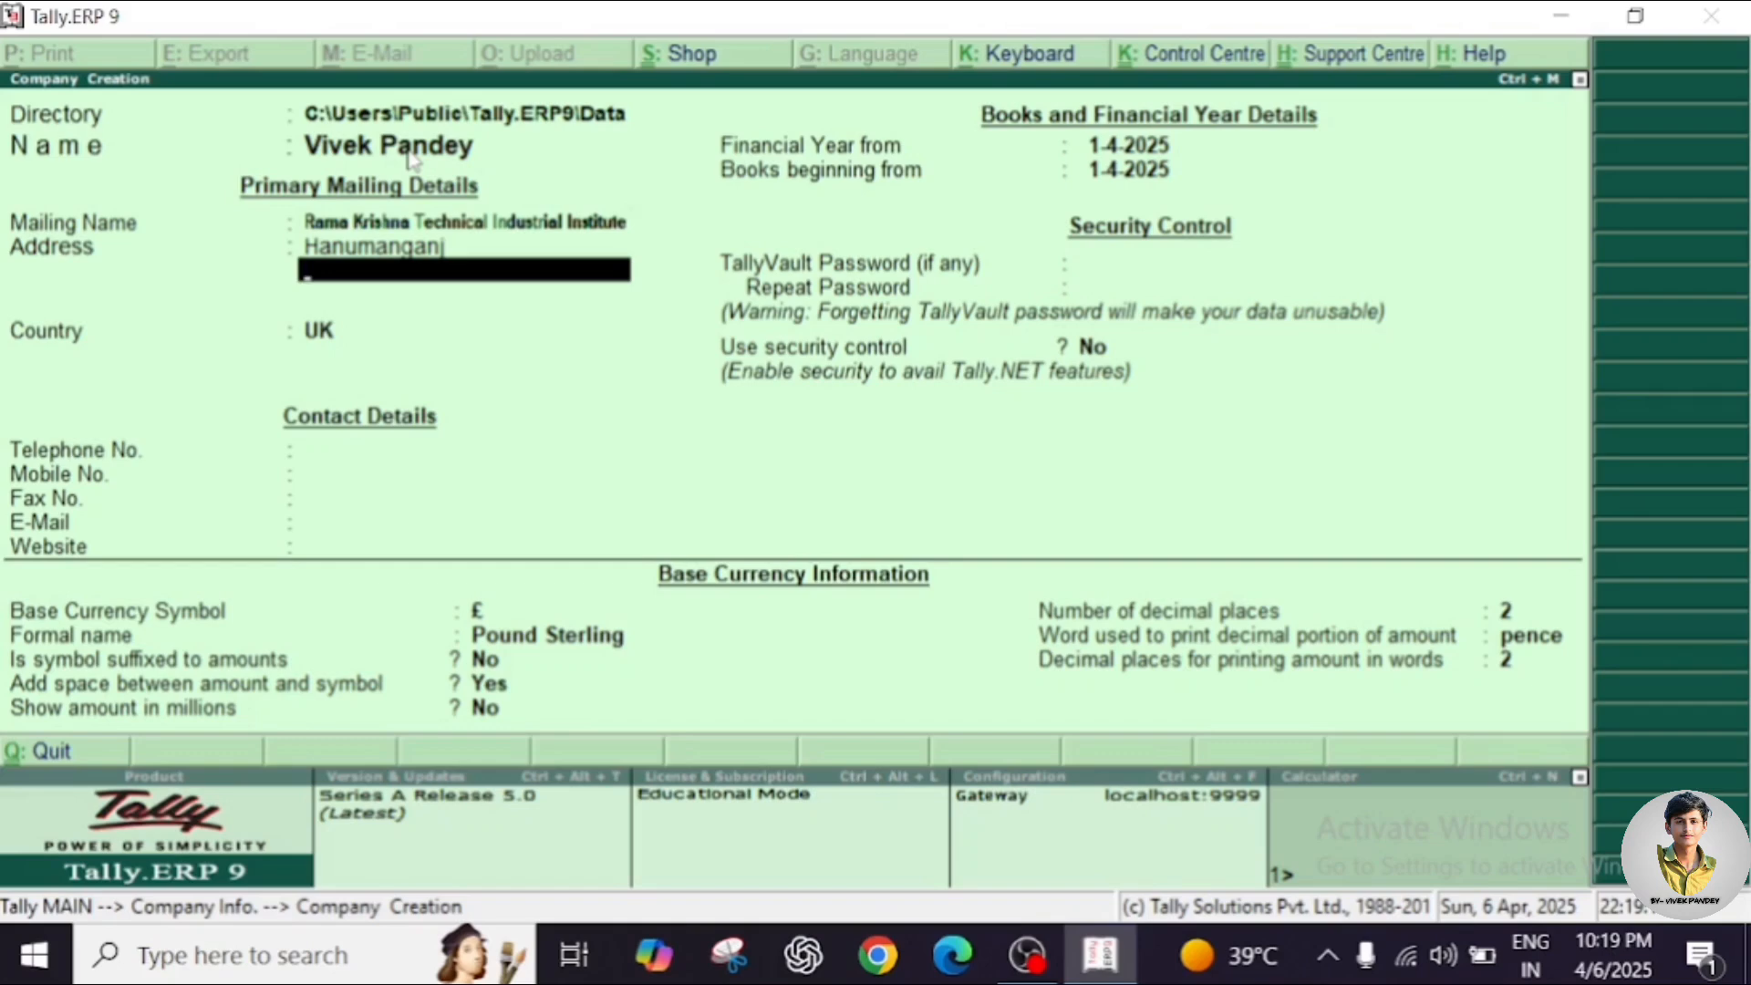
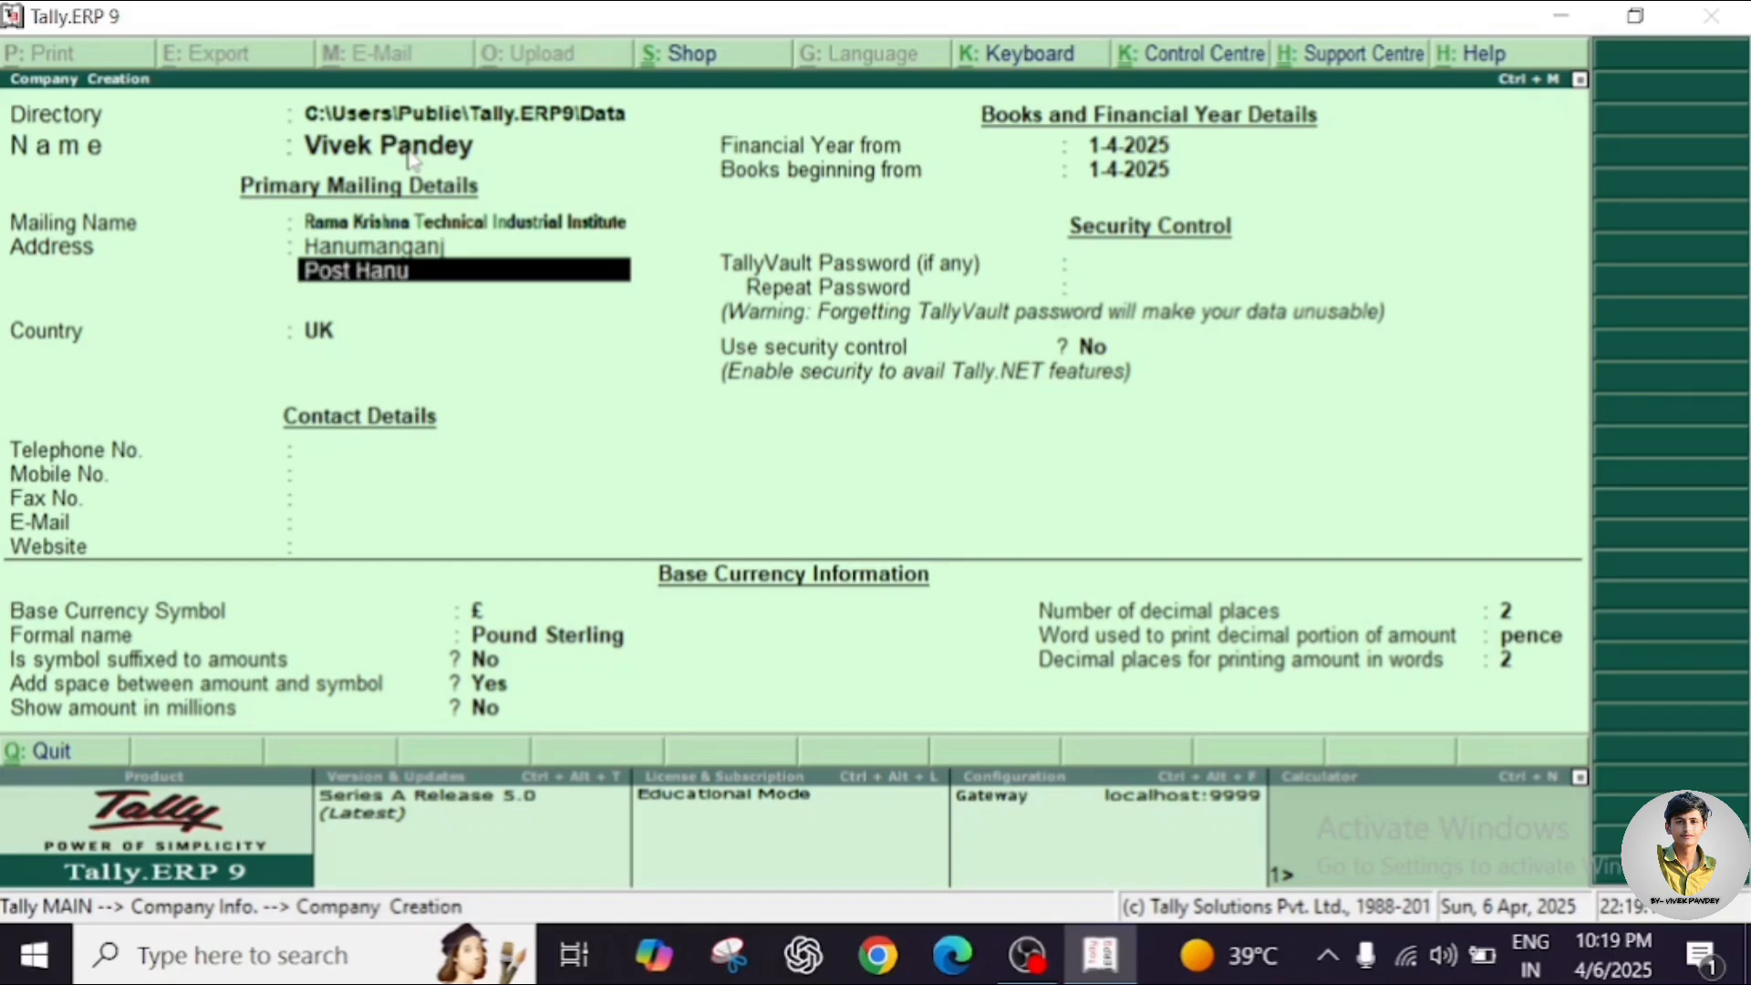
pyautogui.press('Return')
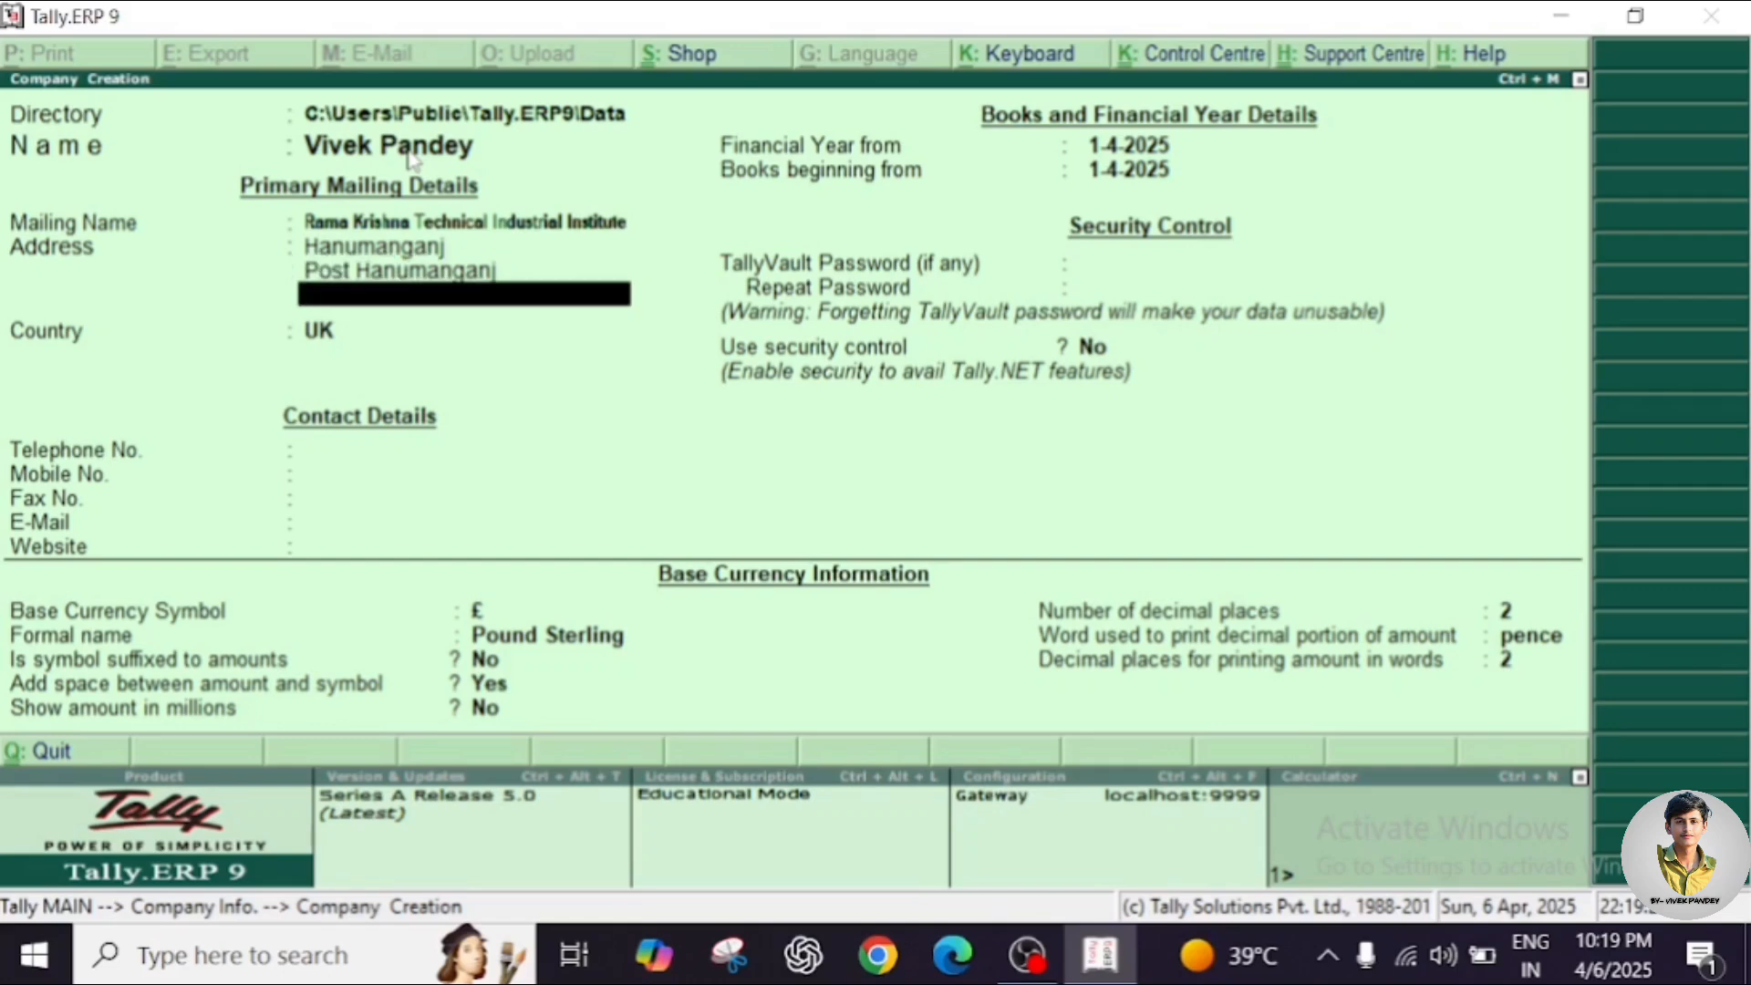
pyautogui.press('Return')
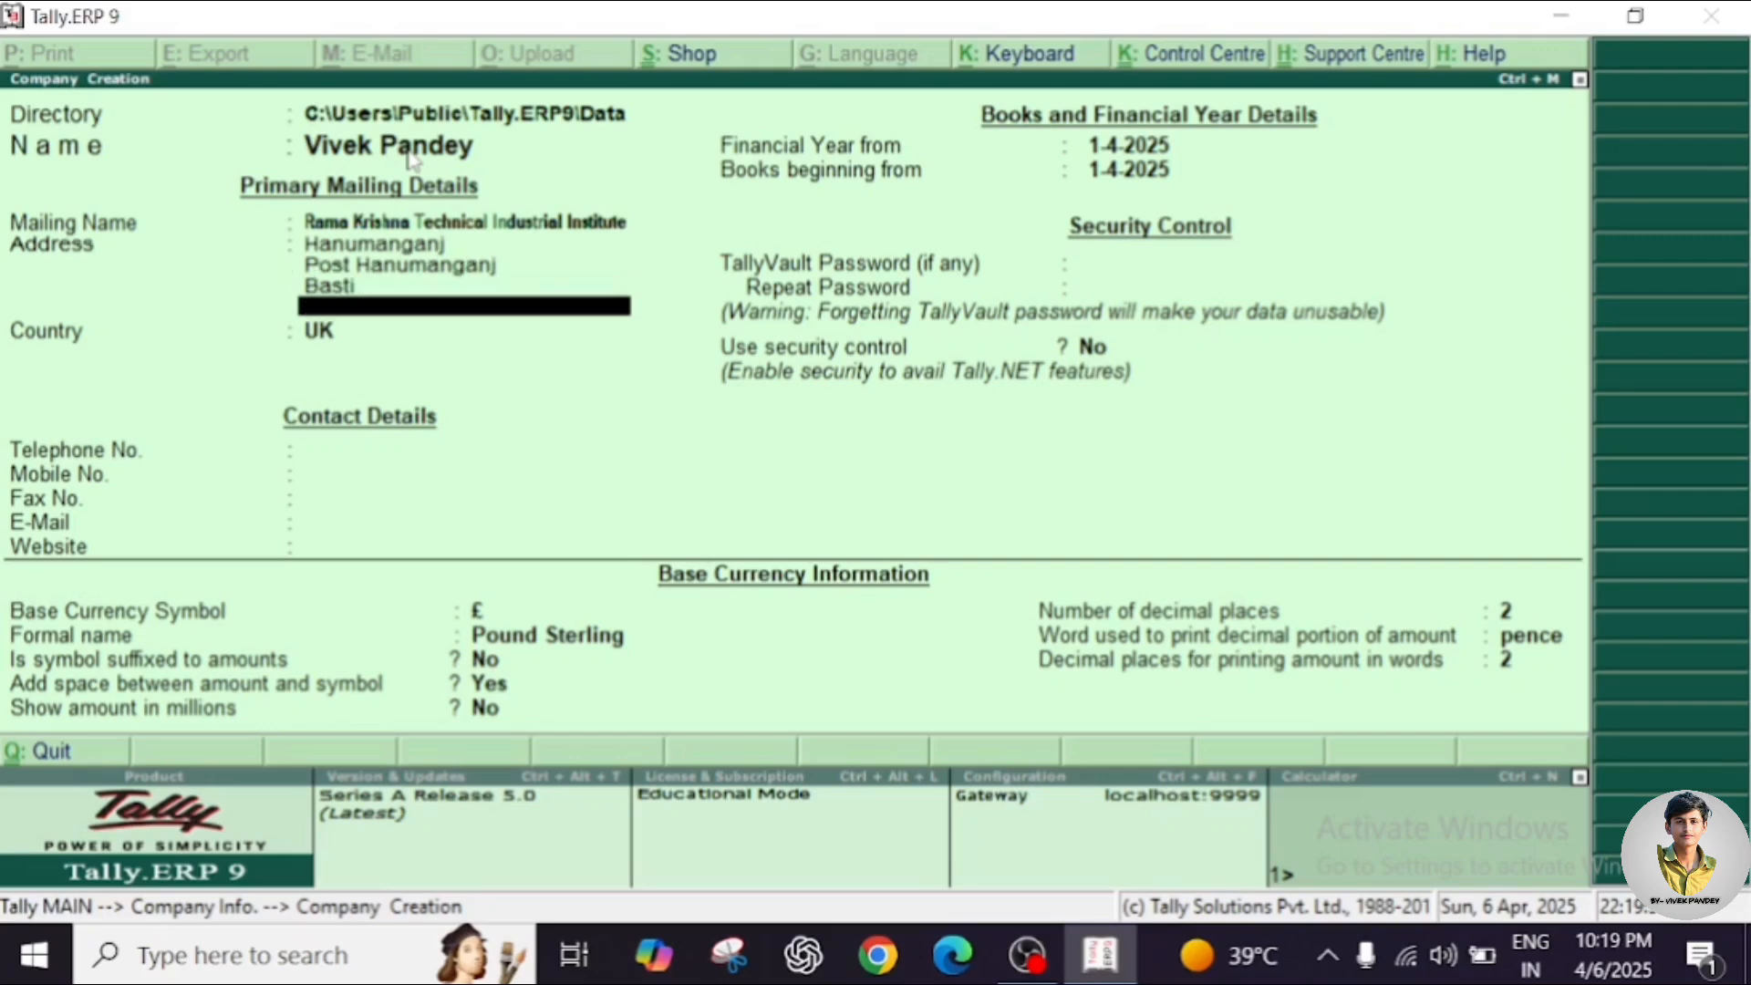
pyautogui.press('Return')
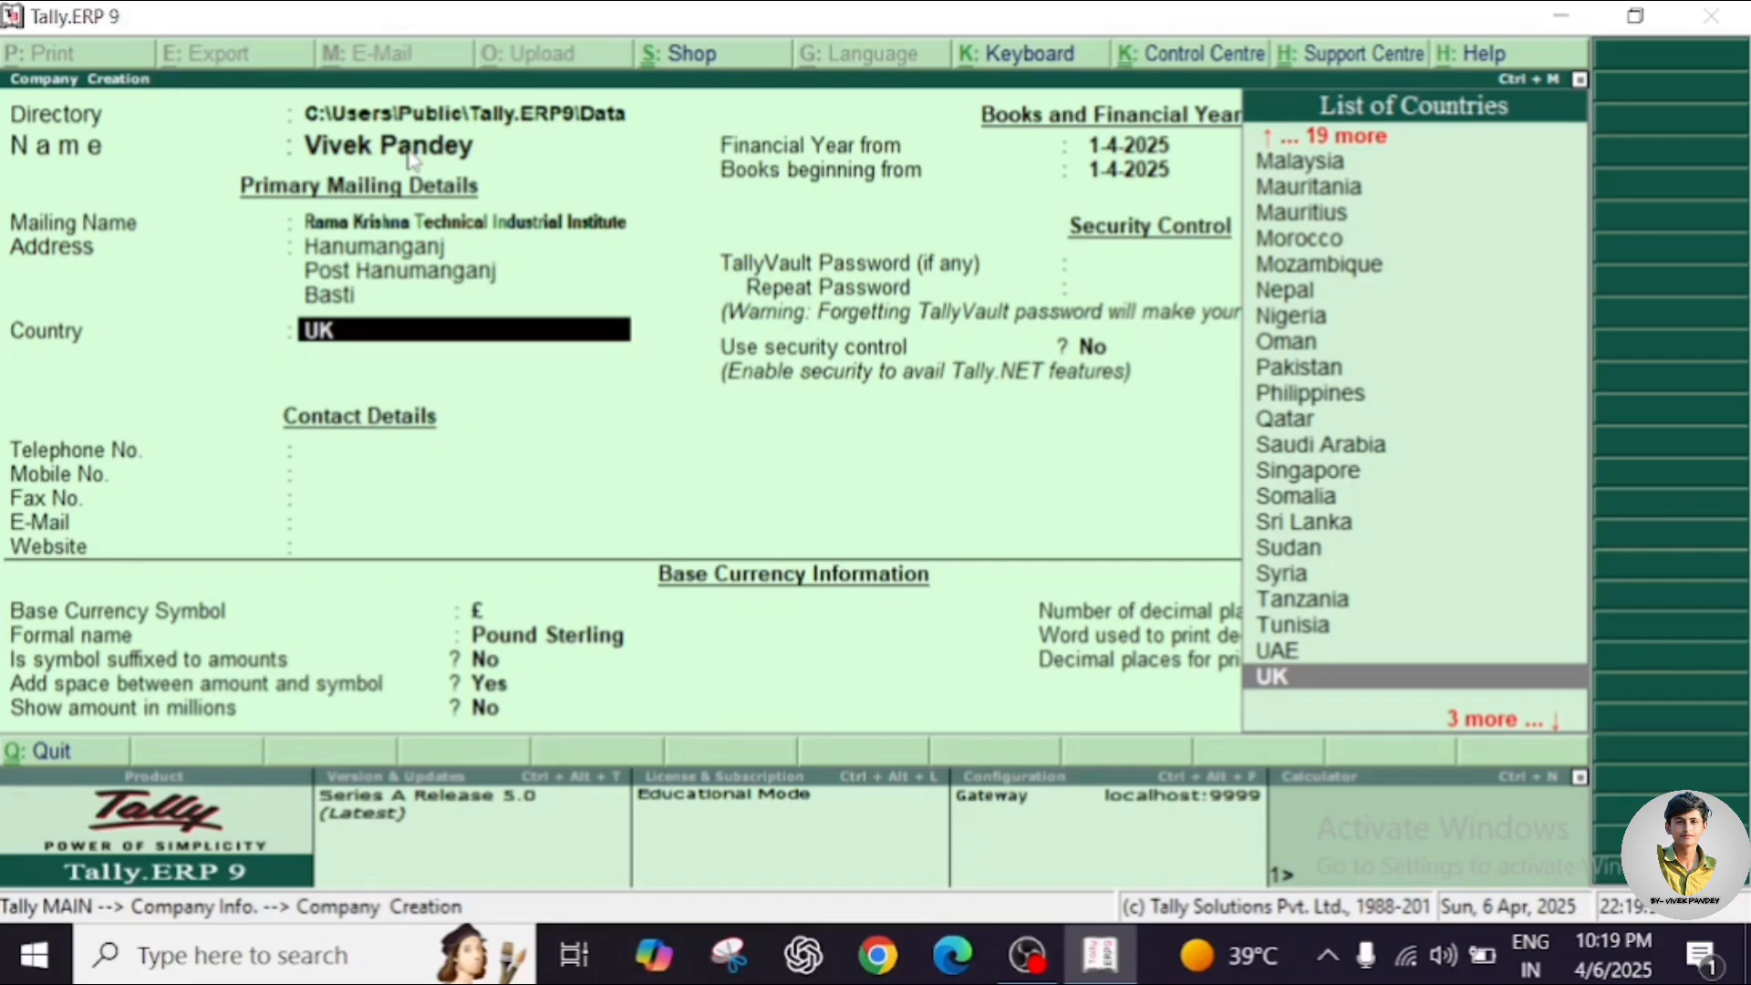
# Set the country to India and state to Uttar Pradesh, and enter the PIN code.
pyautogui.write('I')
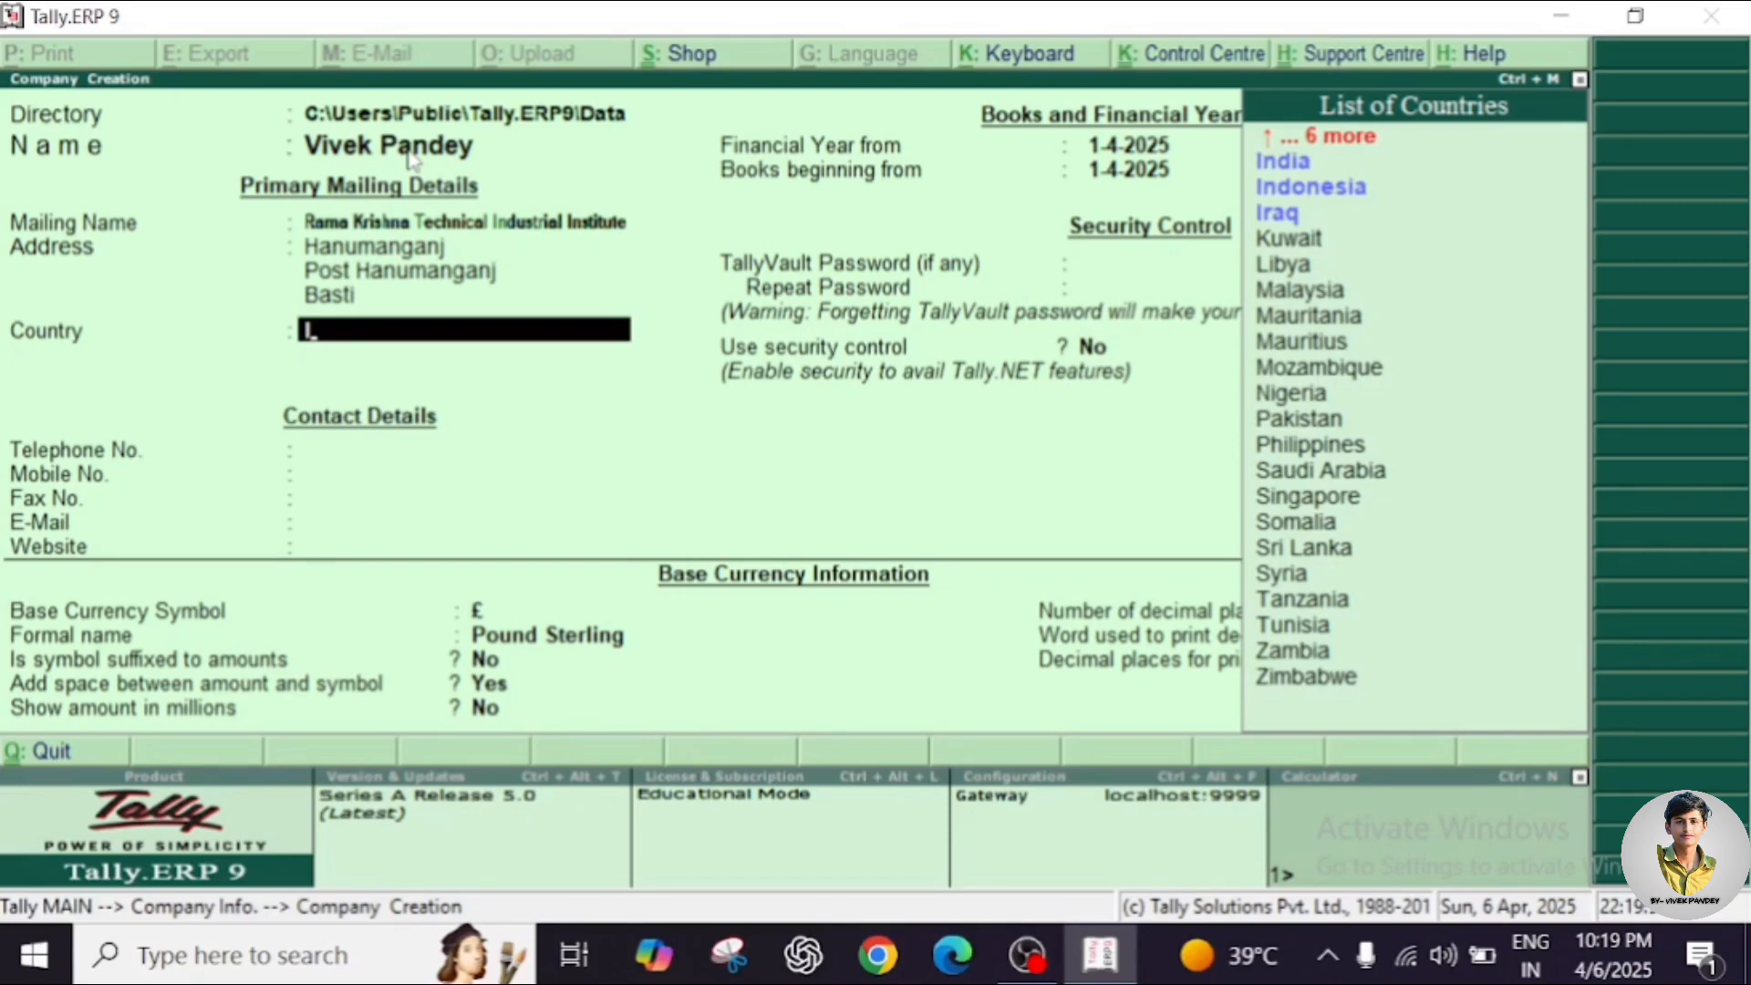
pyautogui.press('Down')
pyautogui.press('Return')
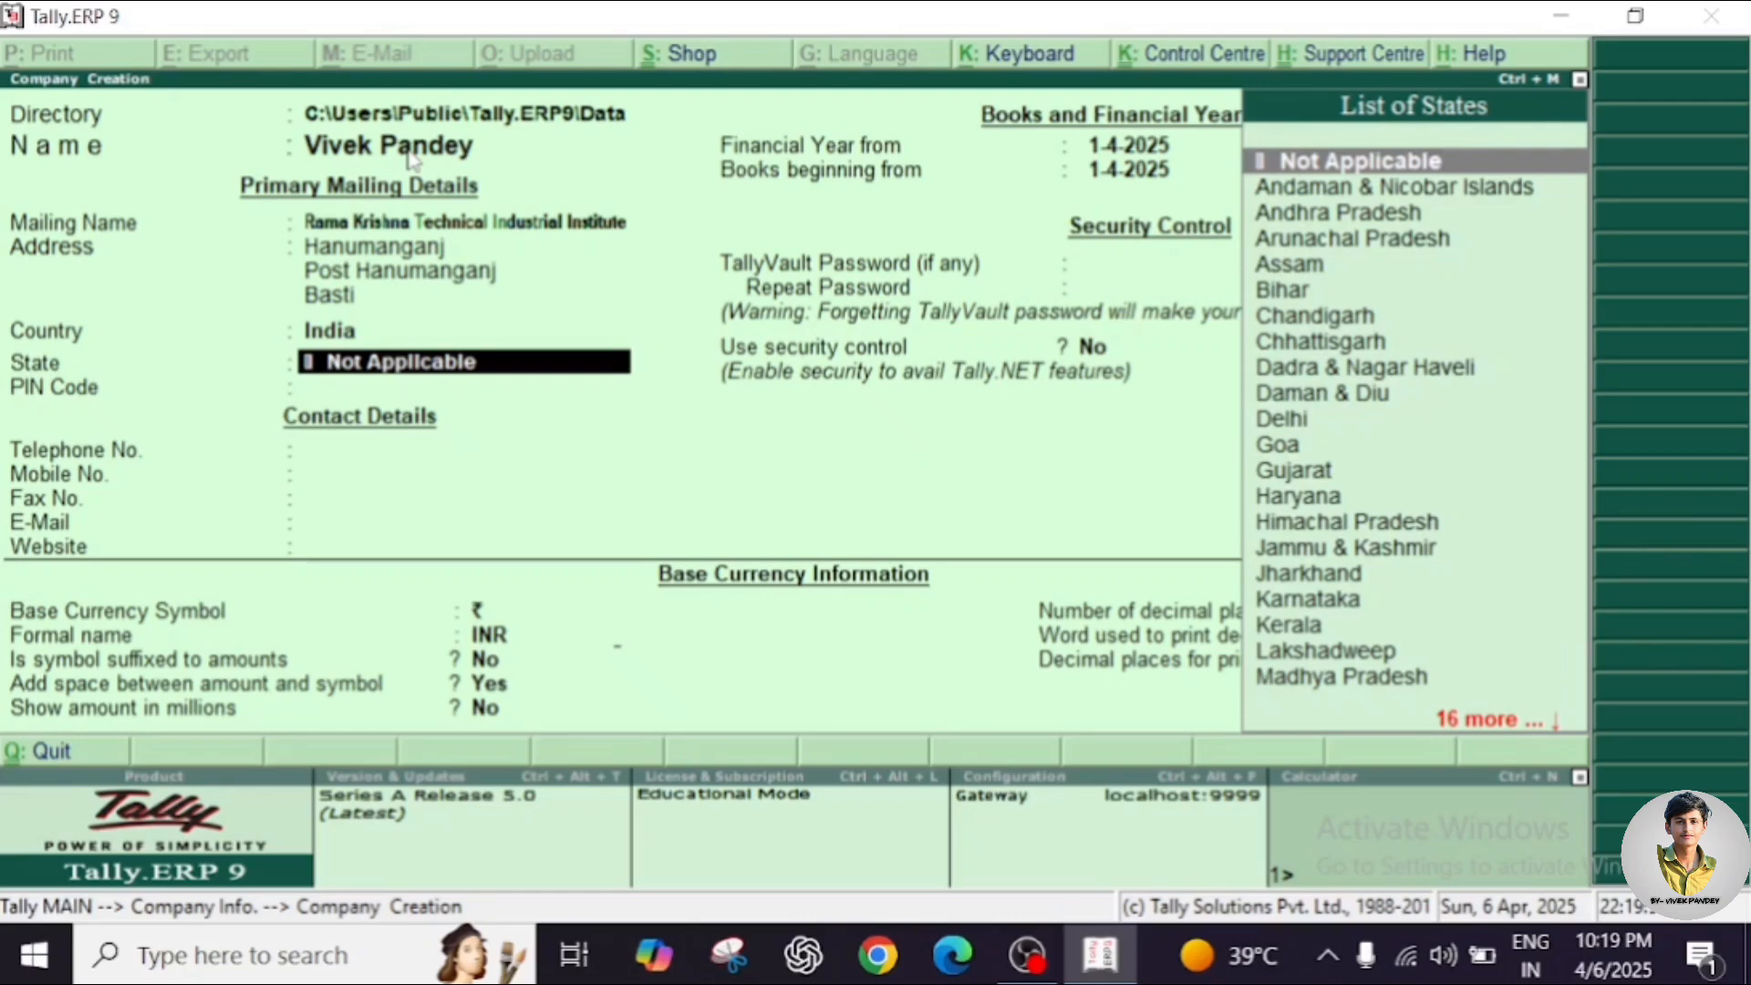
pyautogui.write('U')
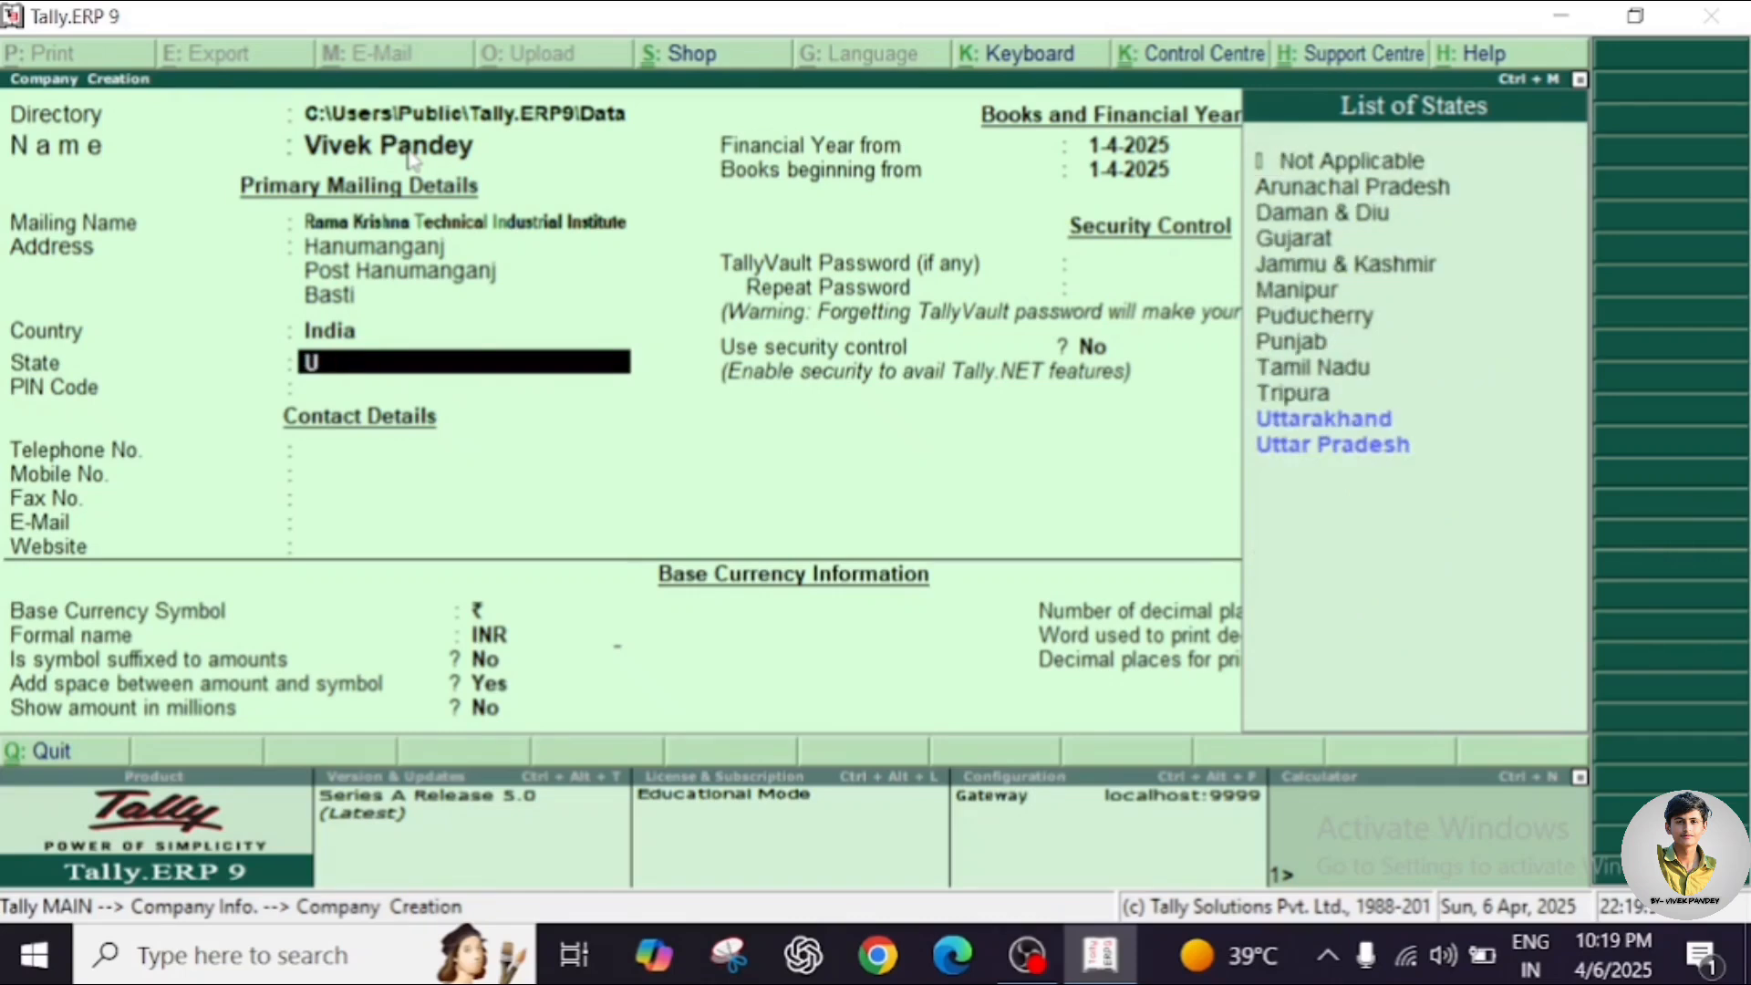
pyautogui.press('Down')
pyautogui.press('Down')
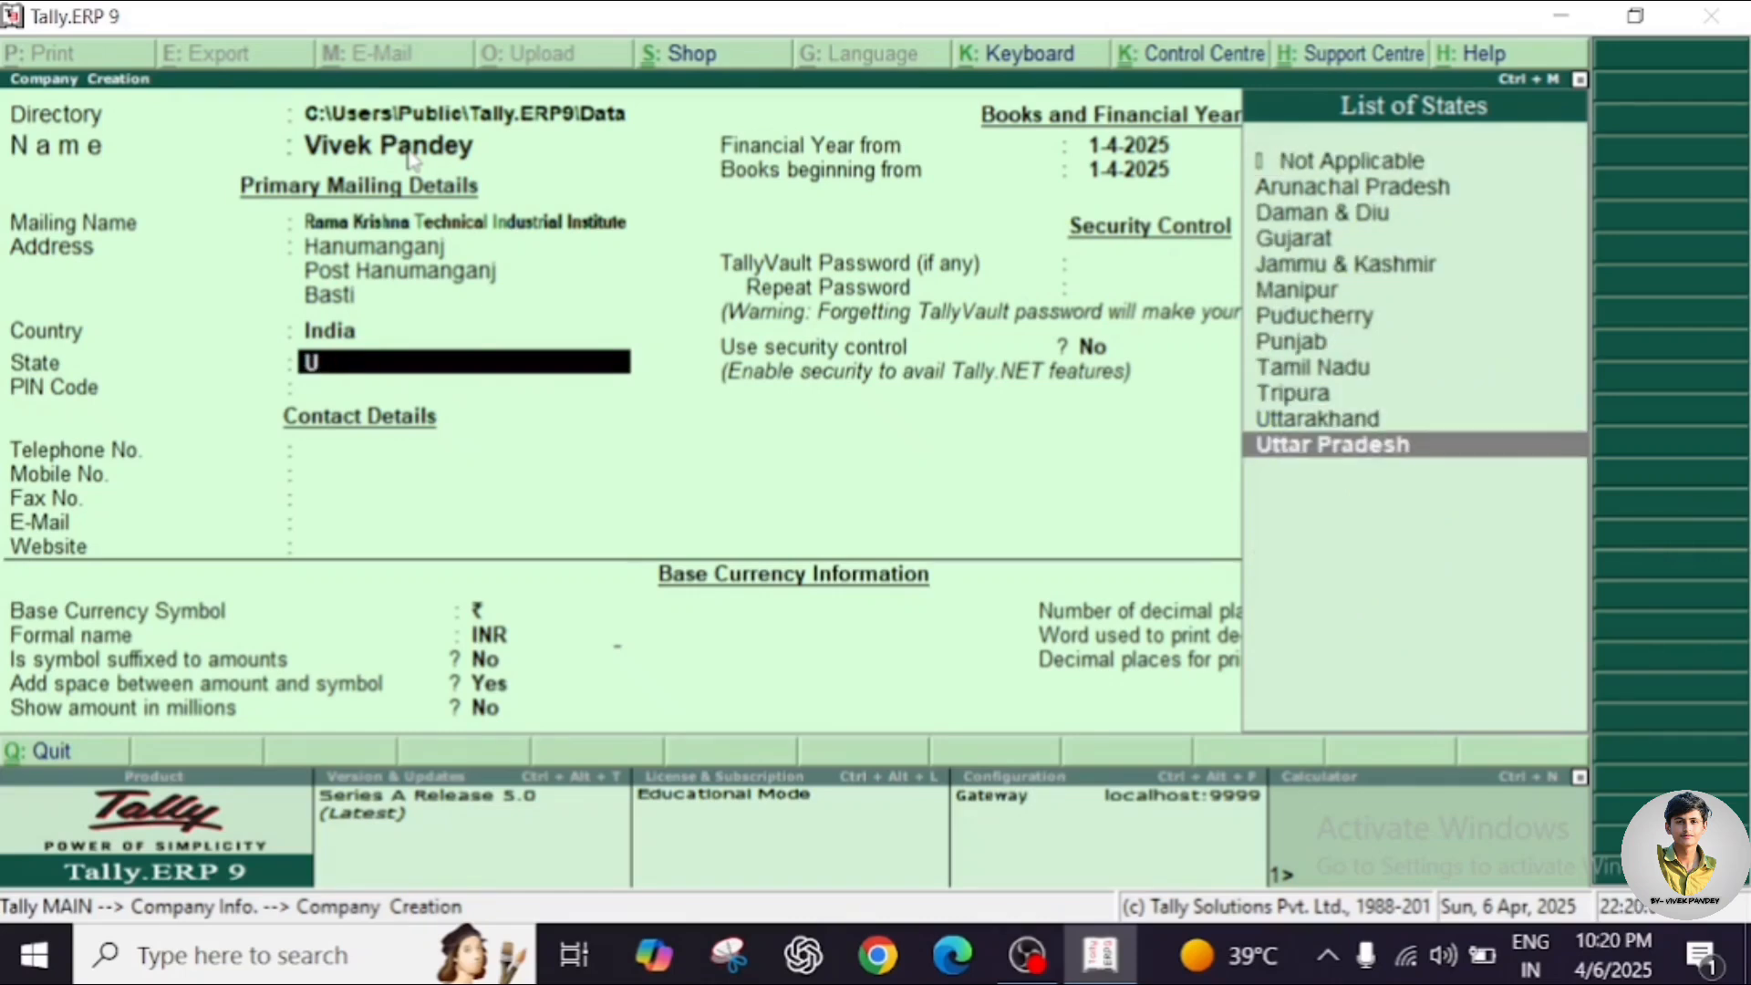
pyautogui.press('Return')
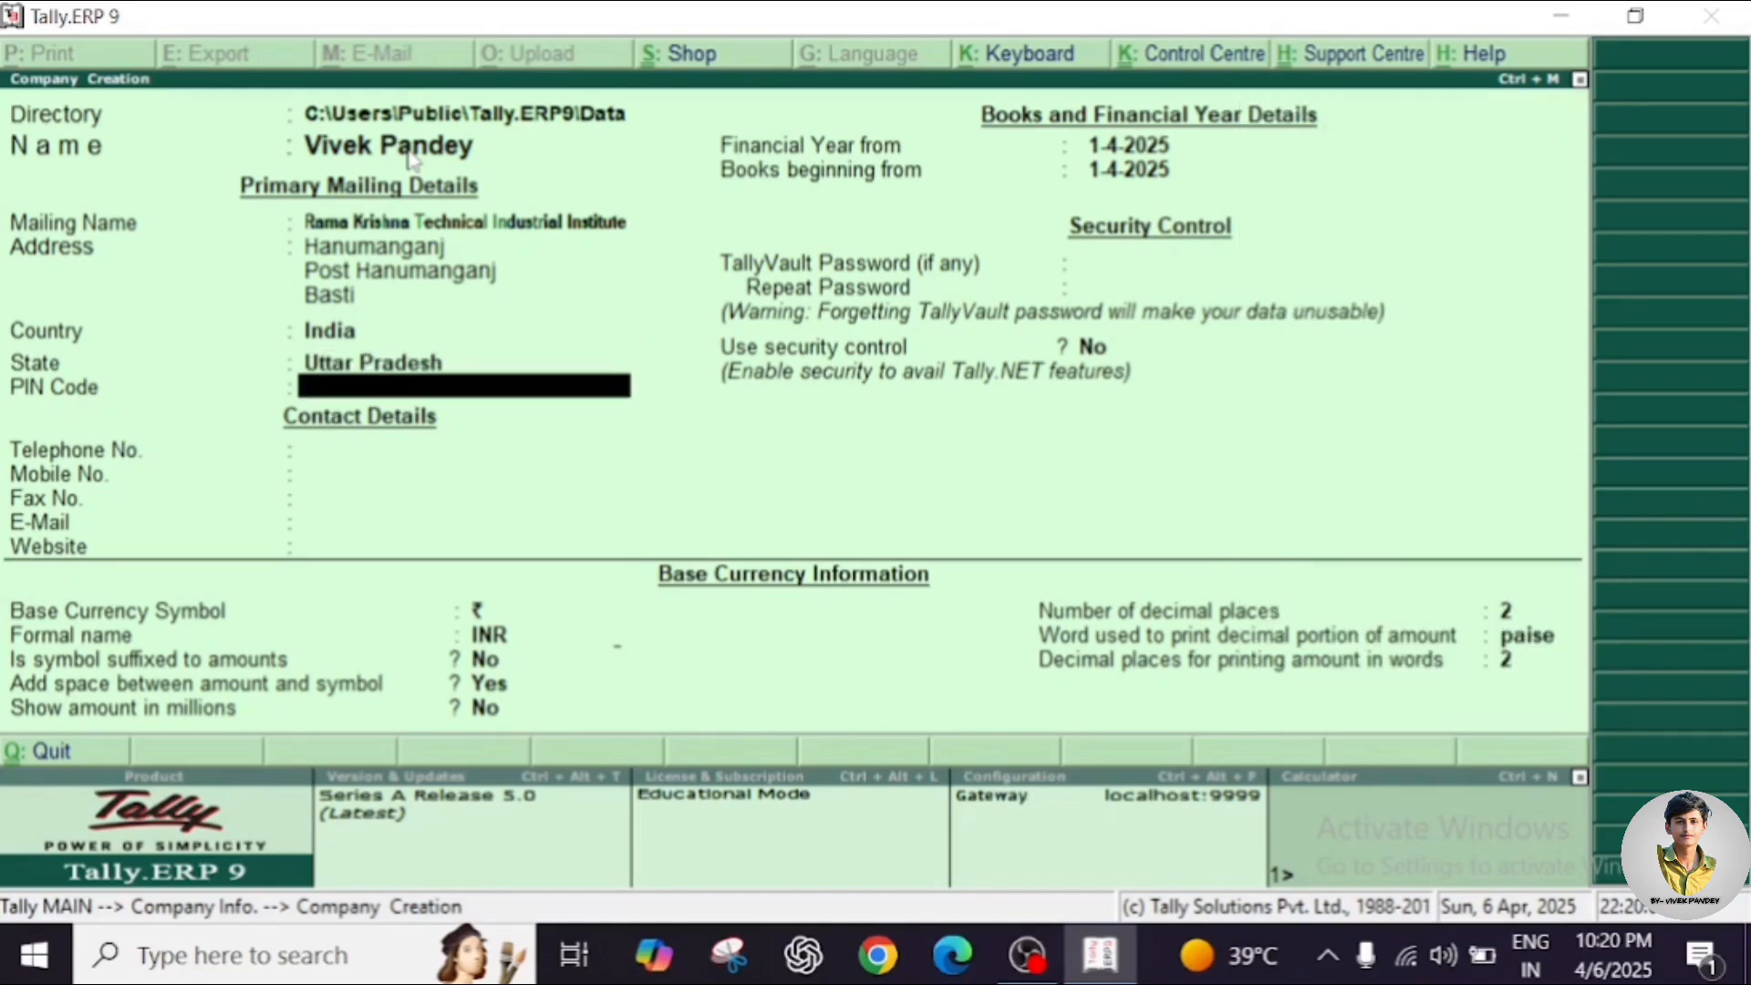
pyautogui.write('272150')
pyautogui.press('Return')
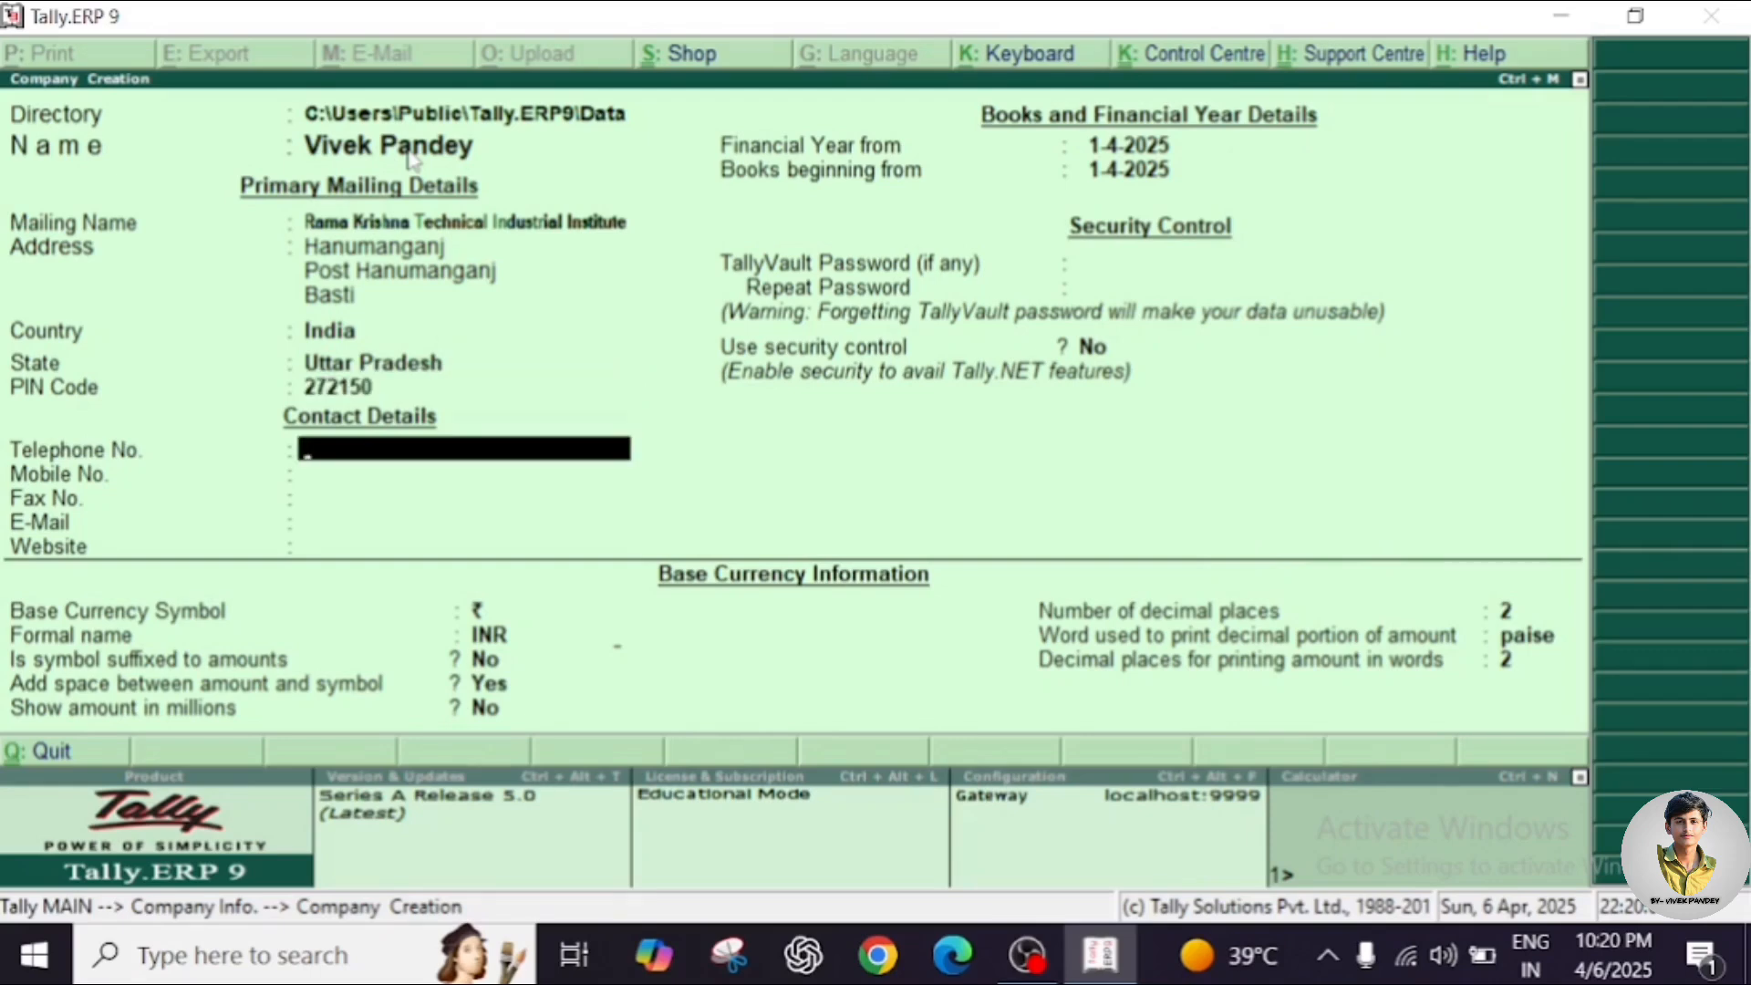
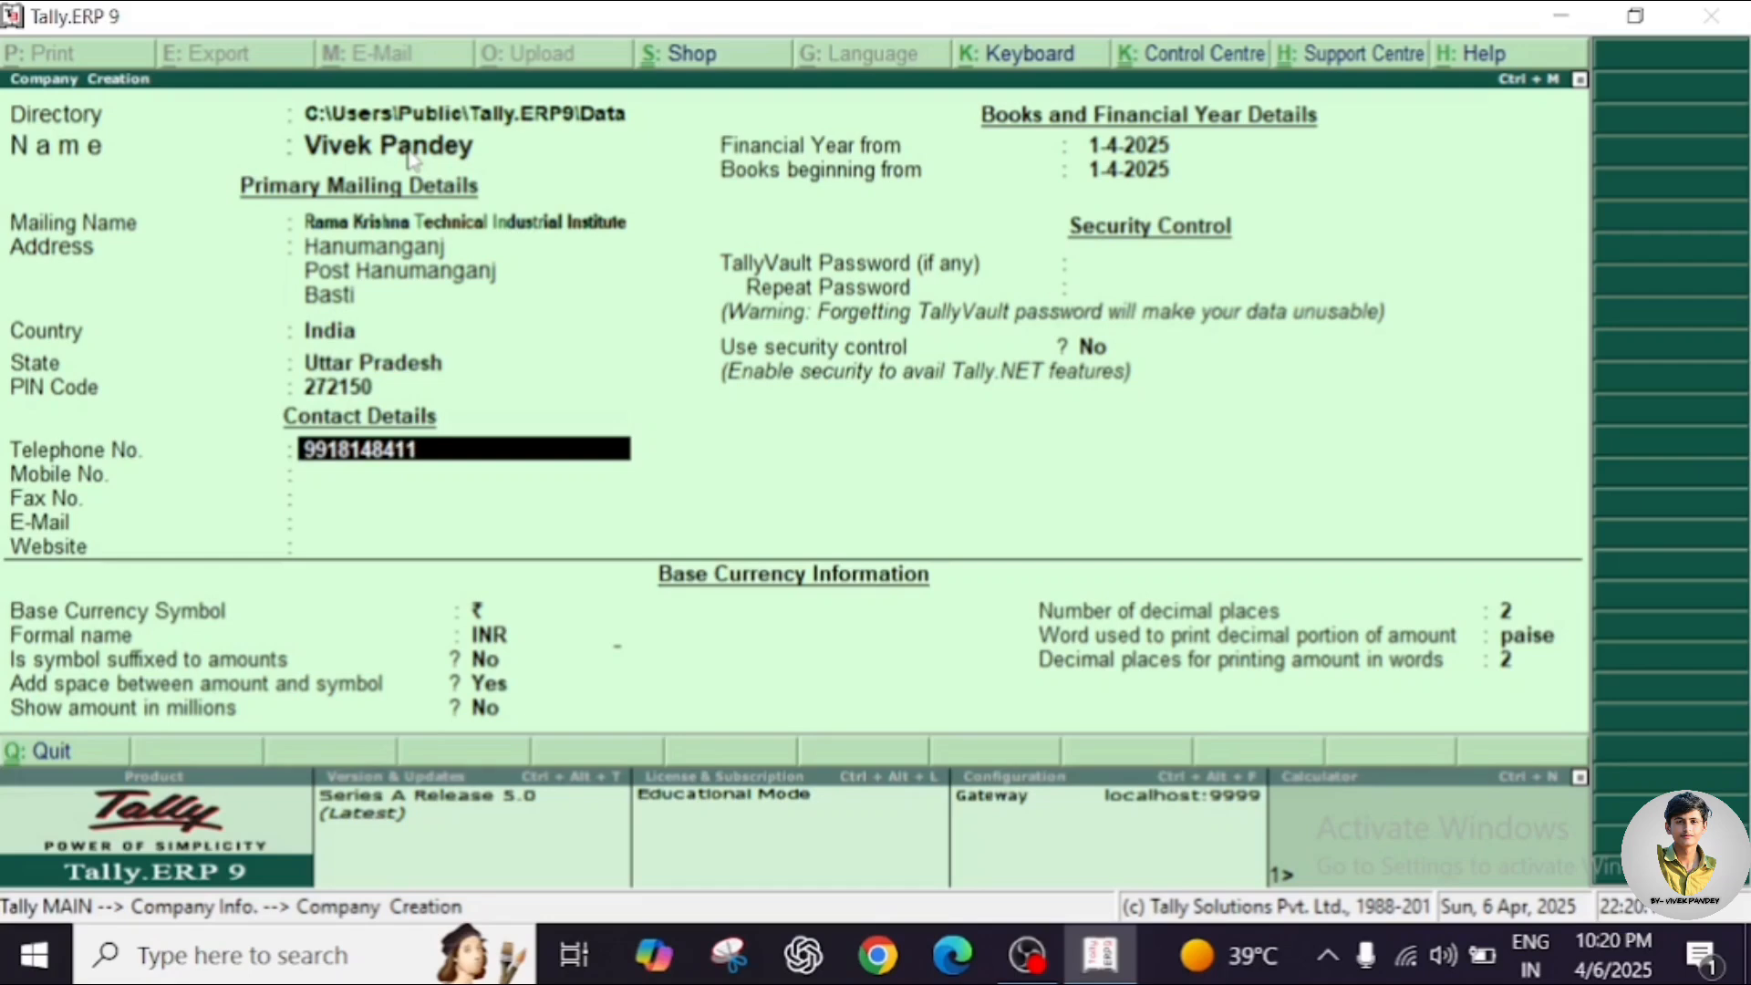
# Enter the company's telephone number and mobile number, fixing the mobile's last digit.
pyautogui.press('Return')
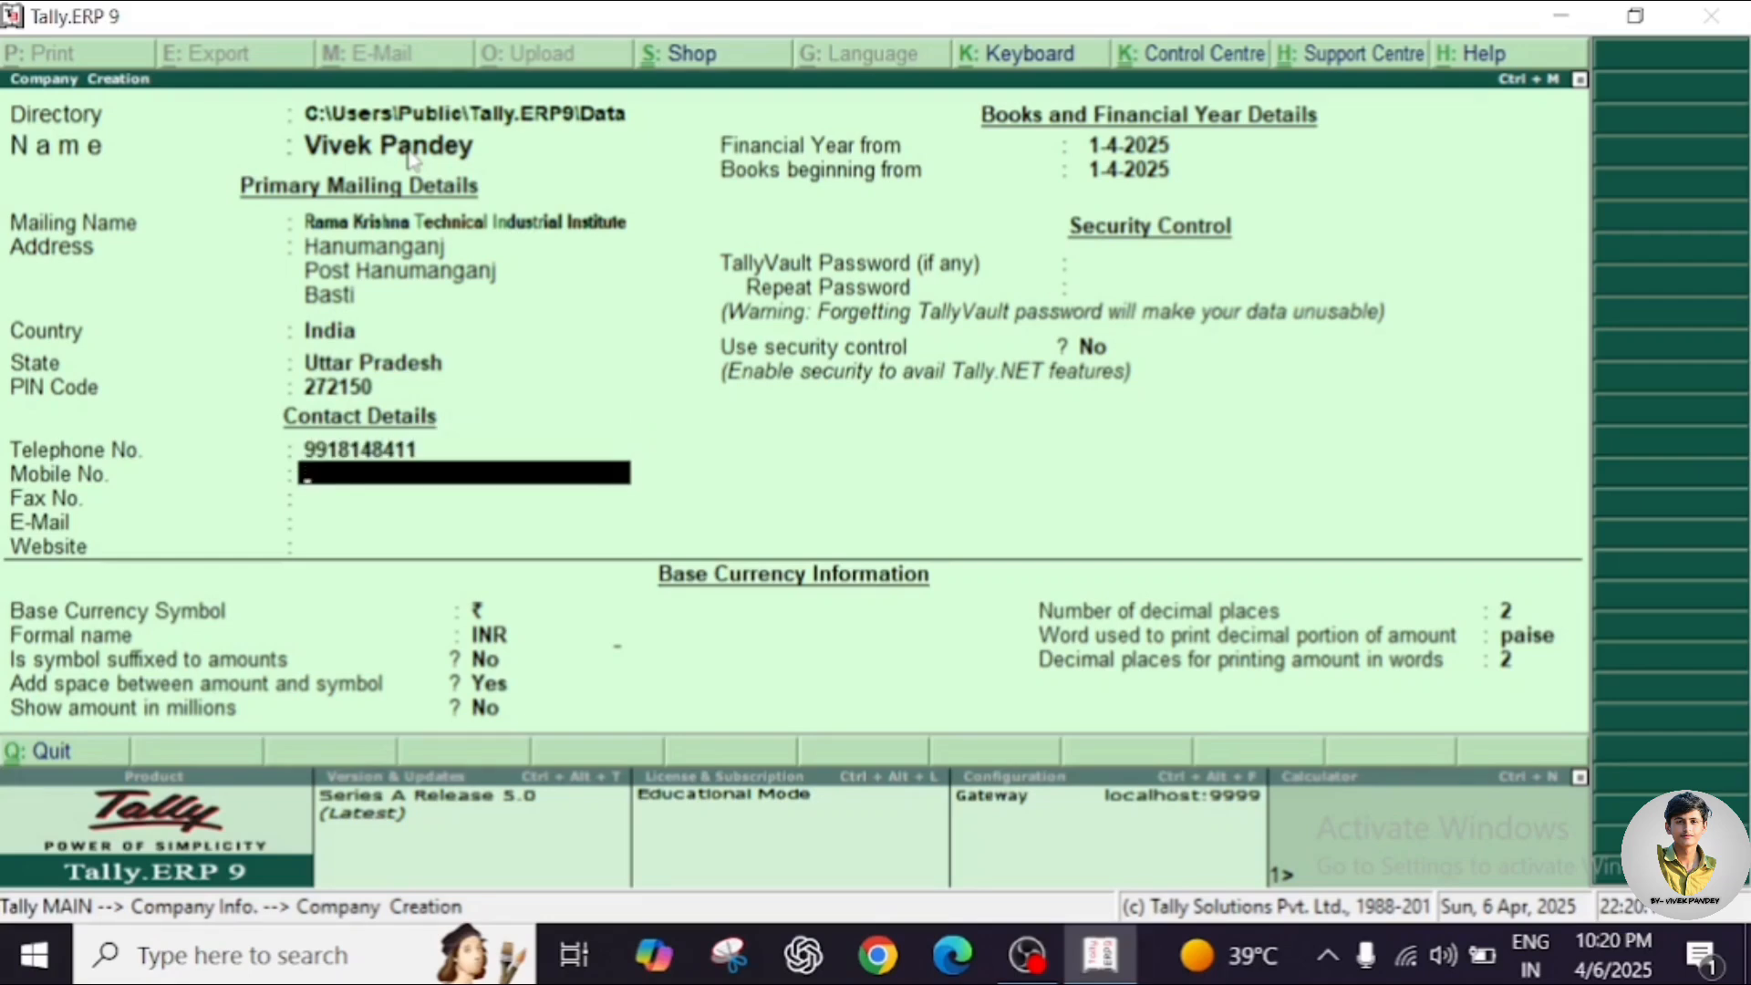
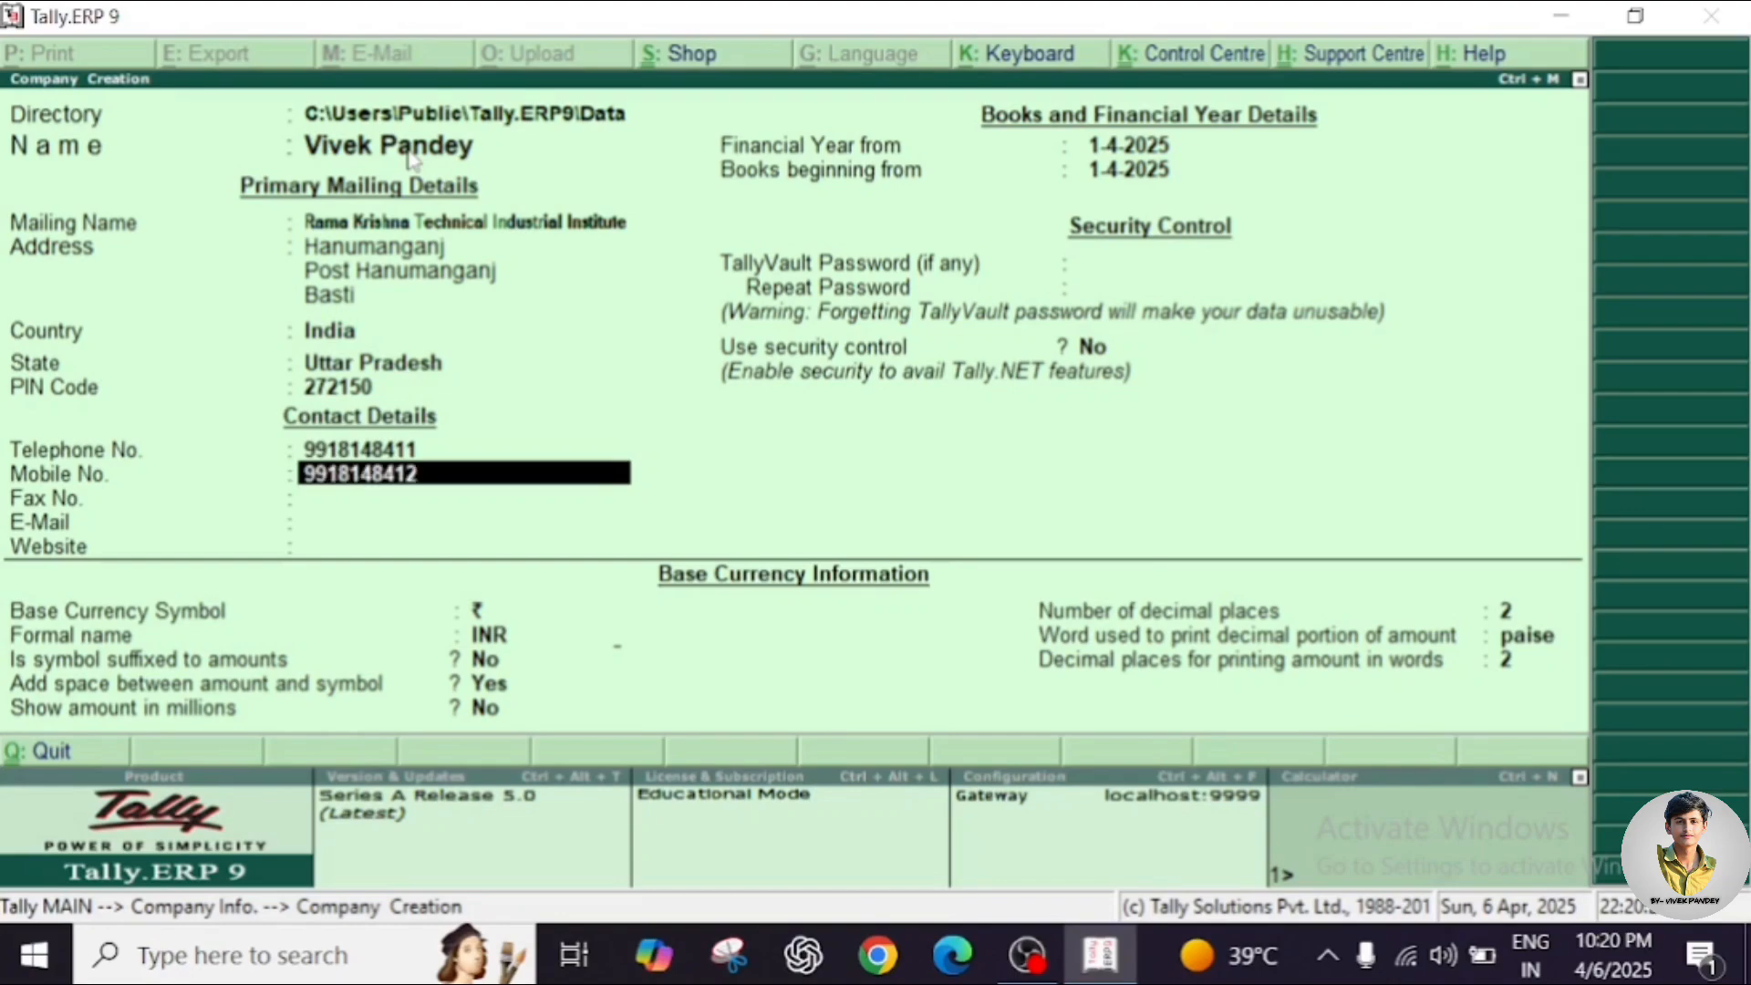
pyautogui.write('1')
pyautogui.press('Return')
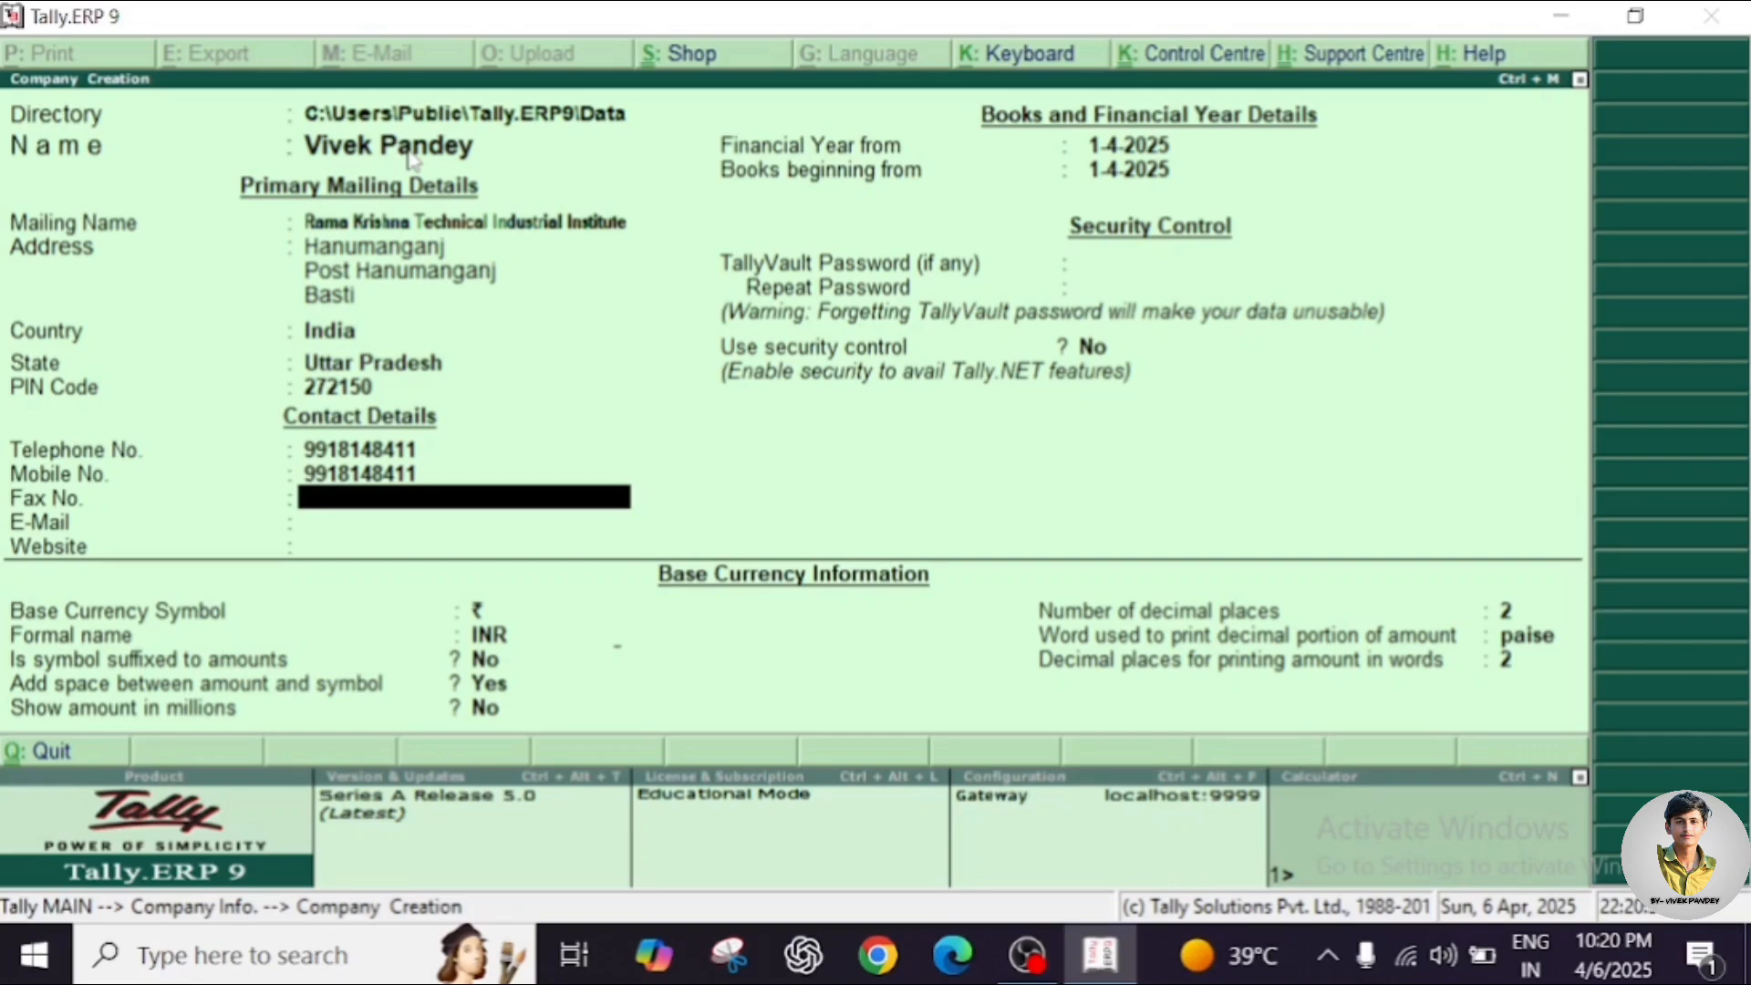
# Fill in the fax number, e-mail address and website, correcting the website ending.
pyautogui.write('Asdf123')
pyautogui.press('Return')
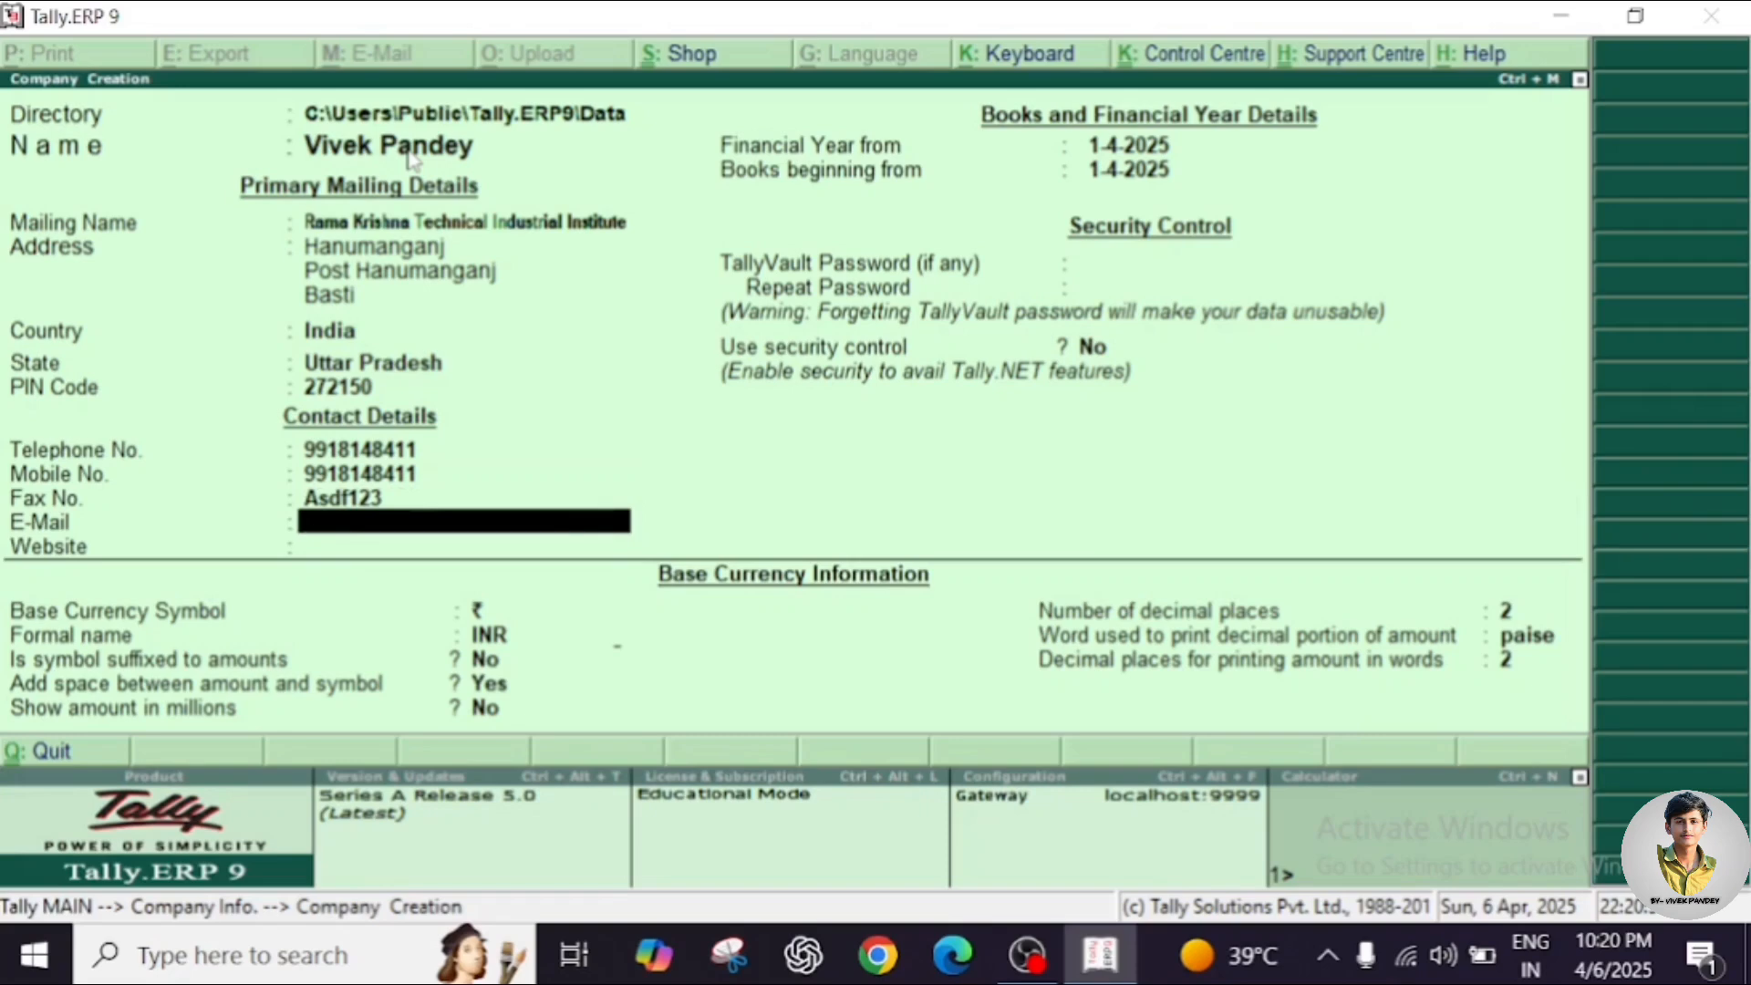
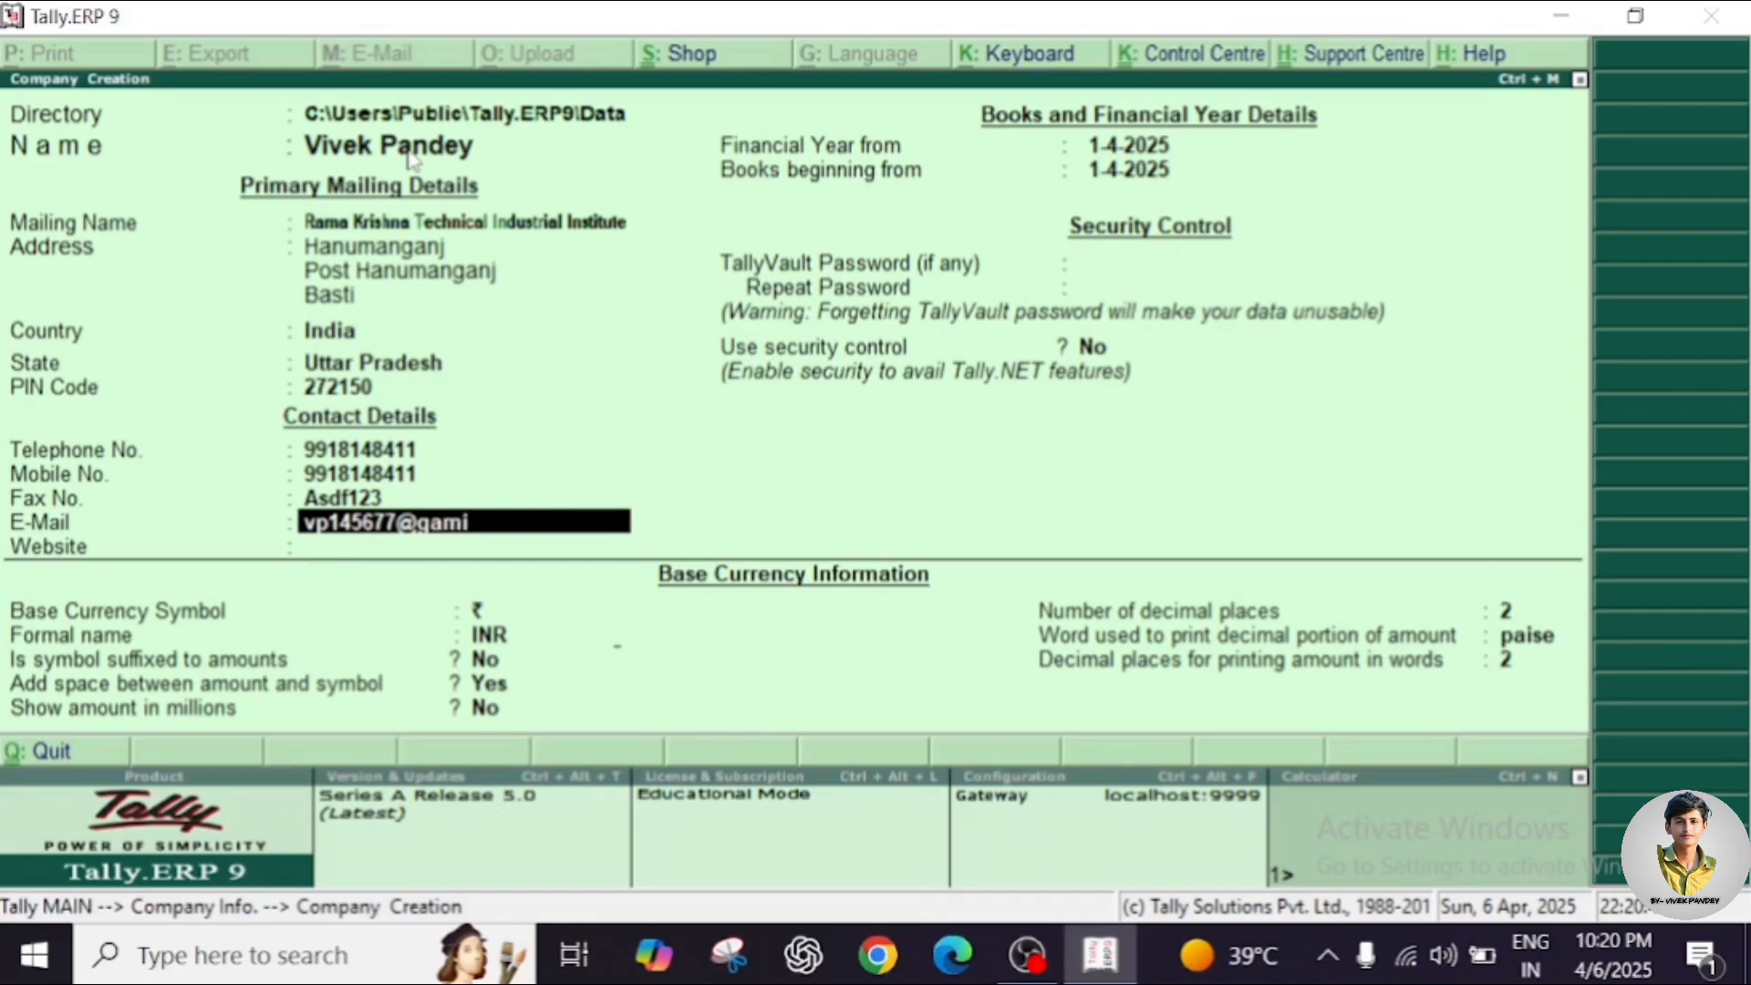
pyautogui.press('Return')
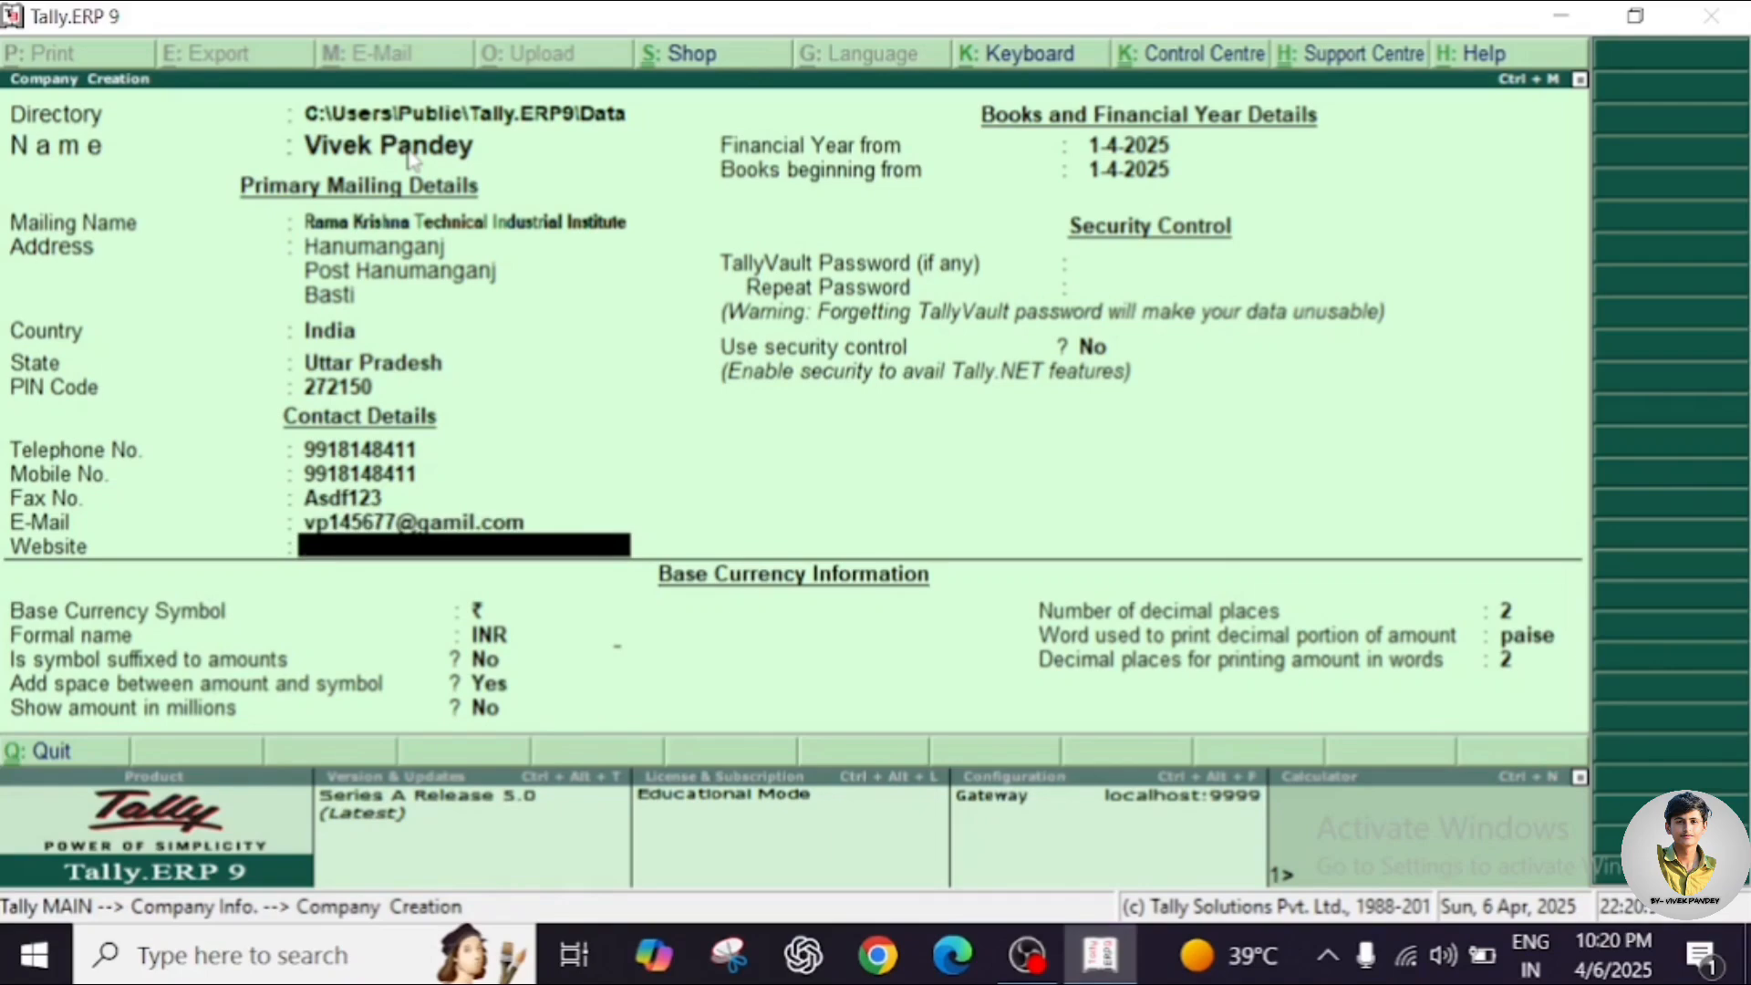
pyautogui.write('wwwrktiii.')
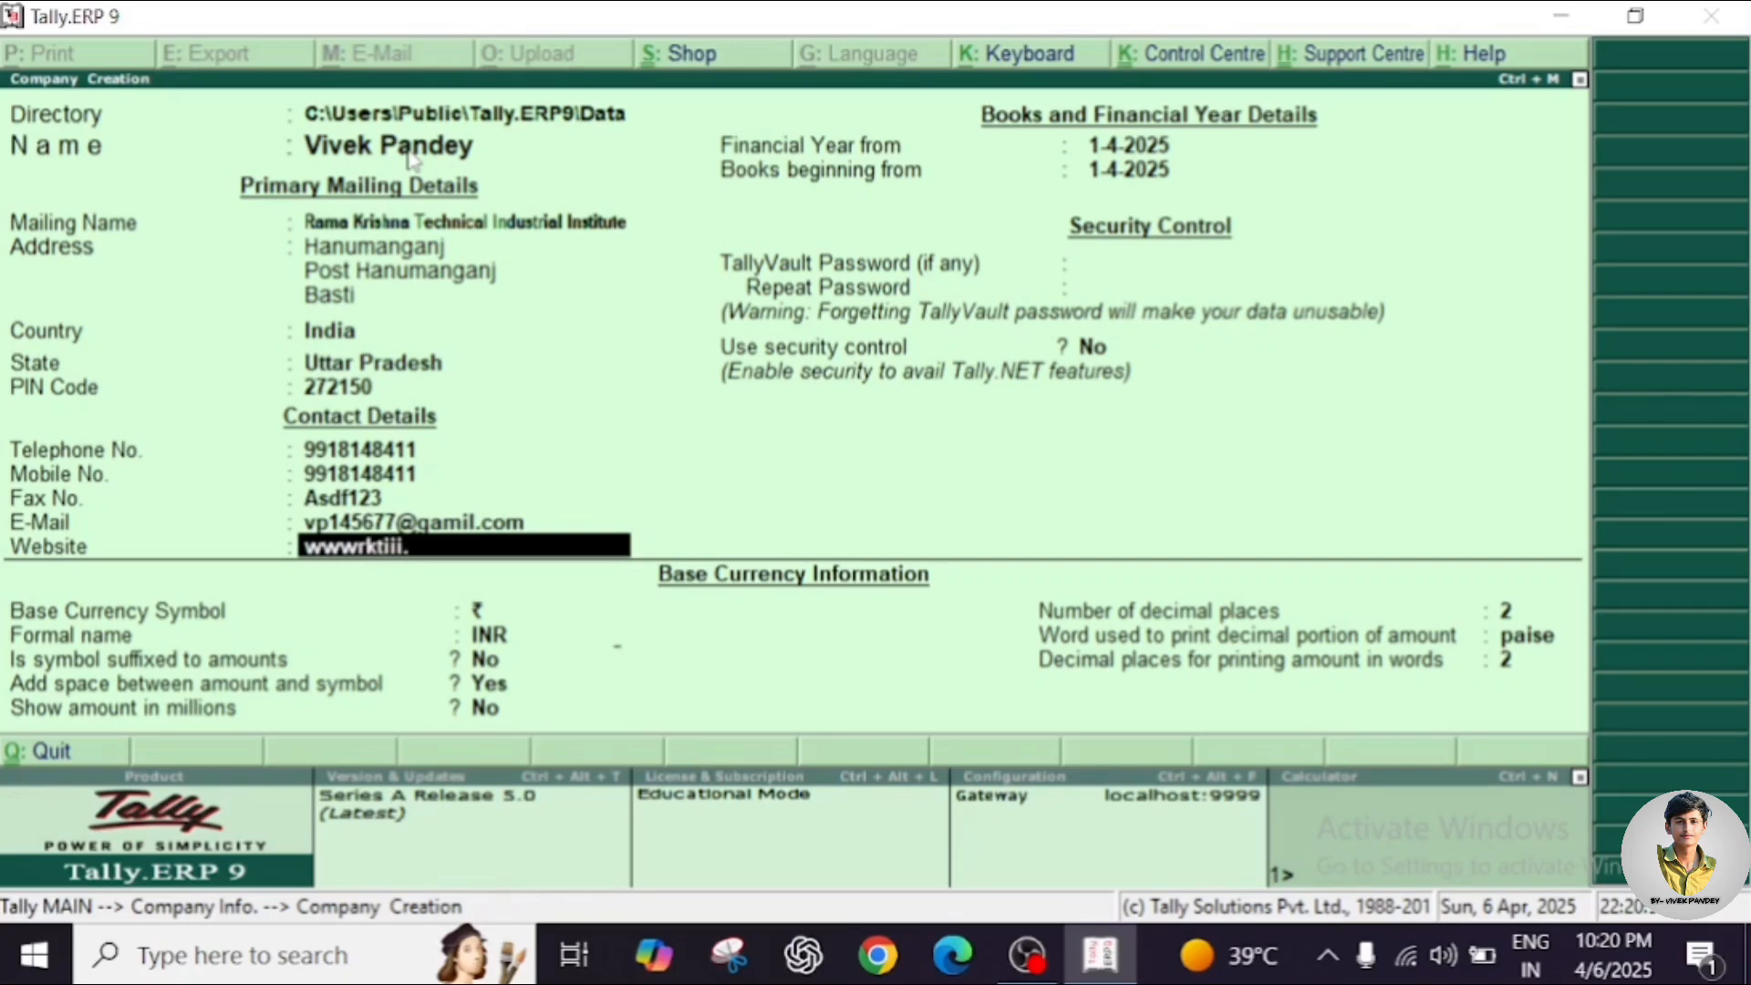
pyautogui.write('co')
pyautogui.press('BackSpace')
pyautogui.press('BackSpace')
pyautogui.write('in')
pyautogui.press('Return')
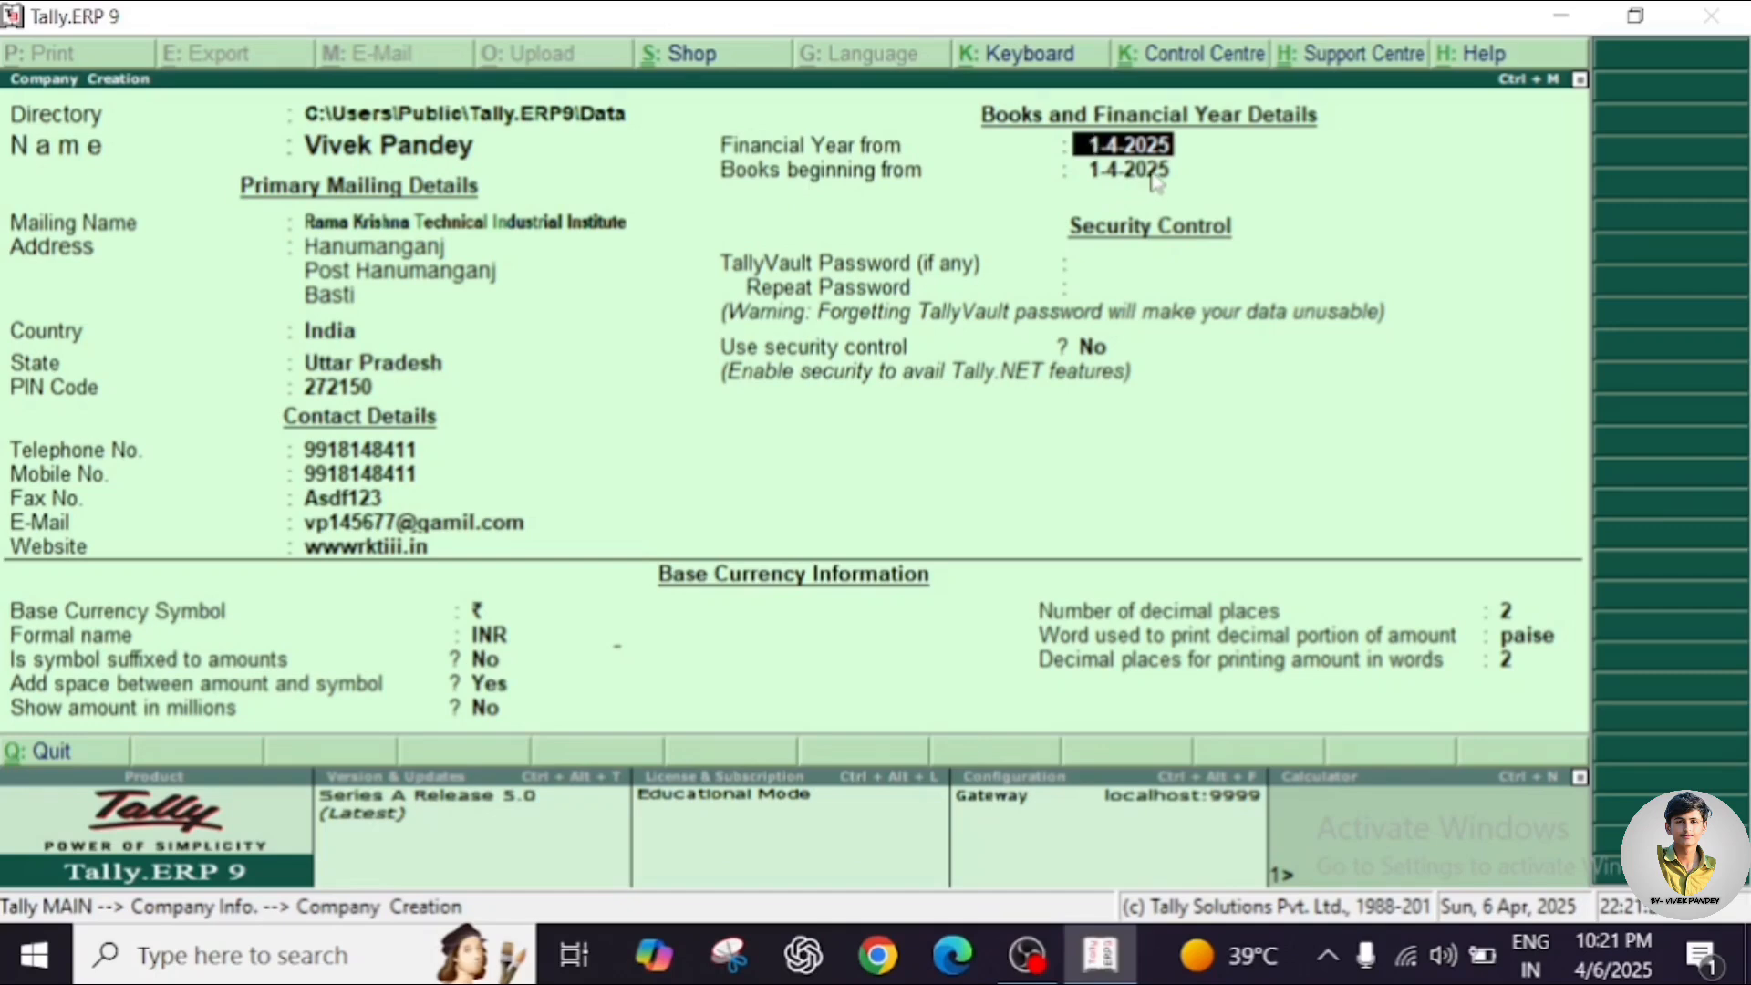
# Keep 1-4-2025 as financial year and books start, with no TallyVault password or security control.
pyautogui.press('Return')
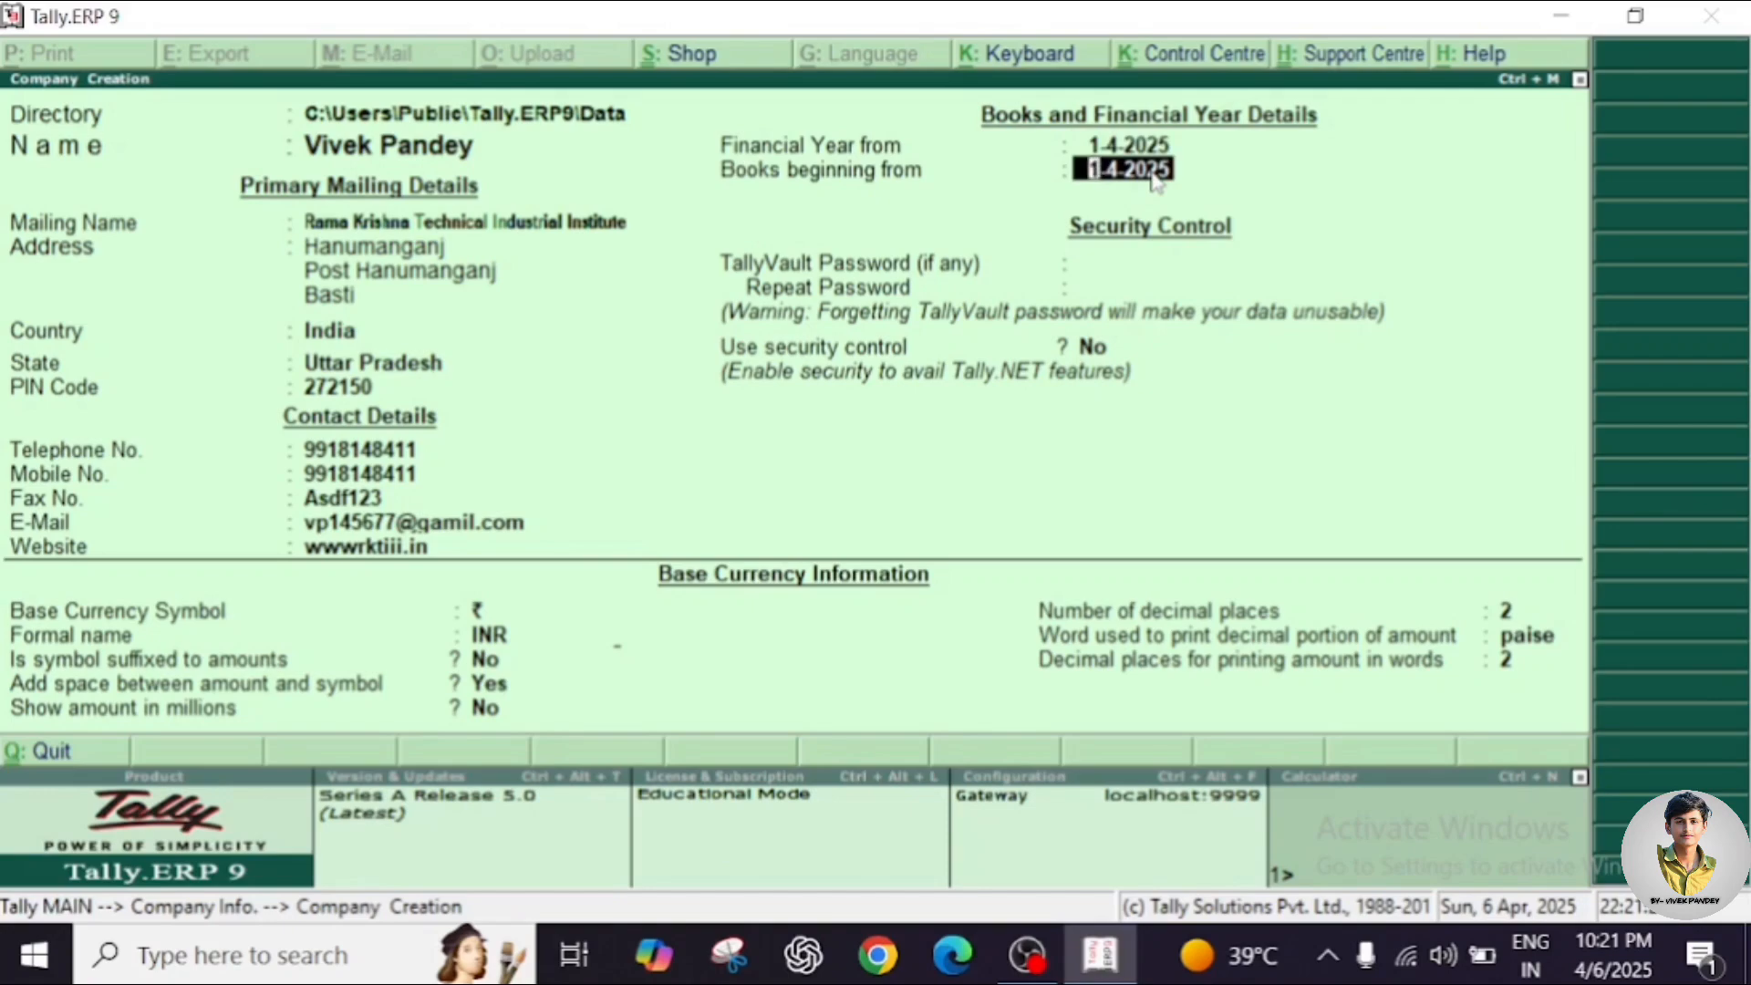
pyautogui.press('Return')
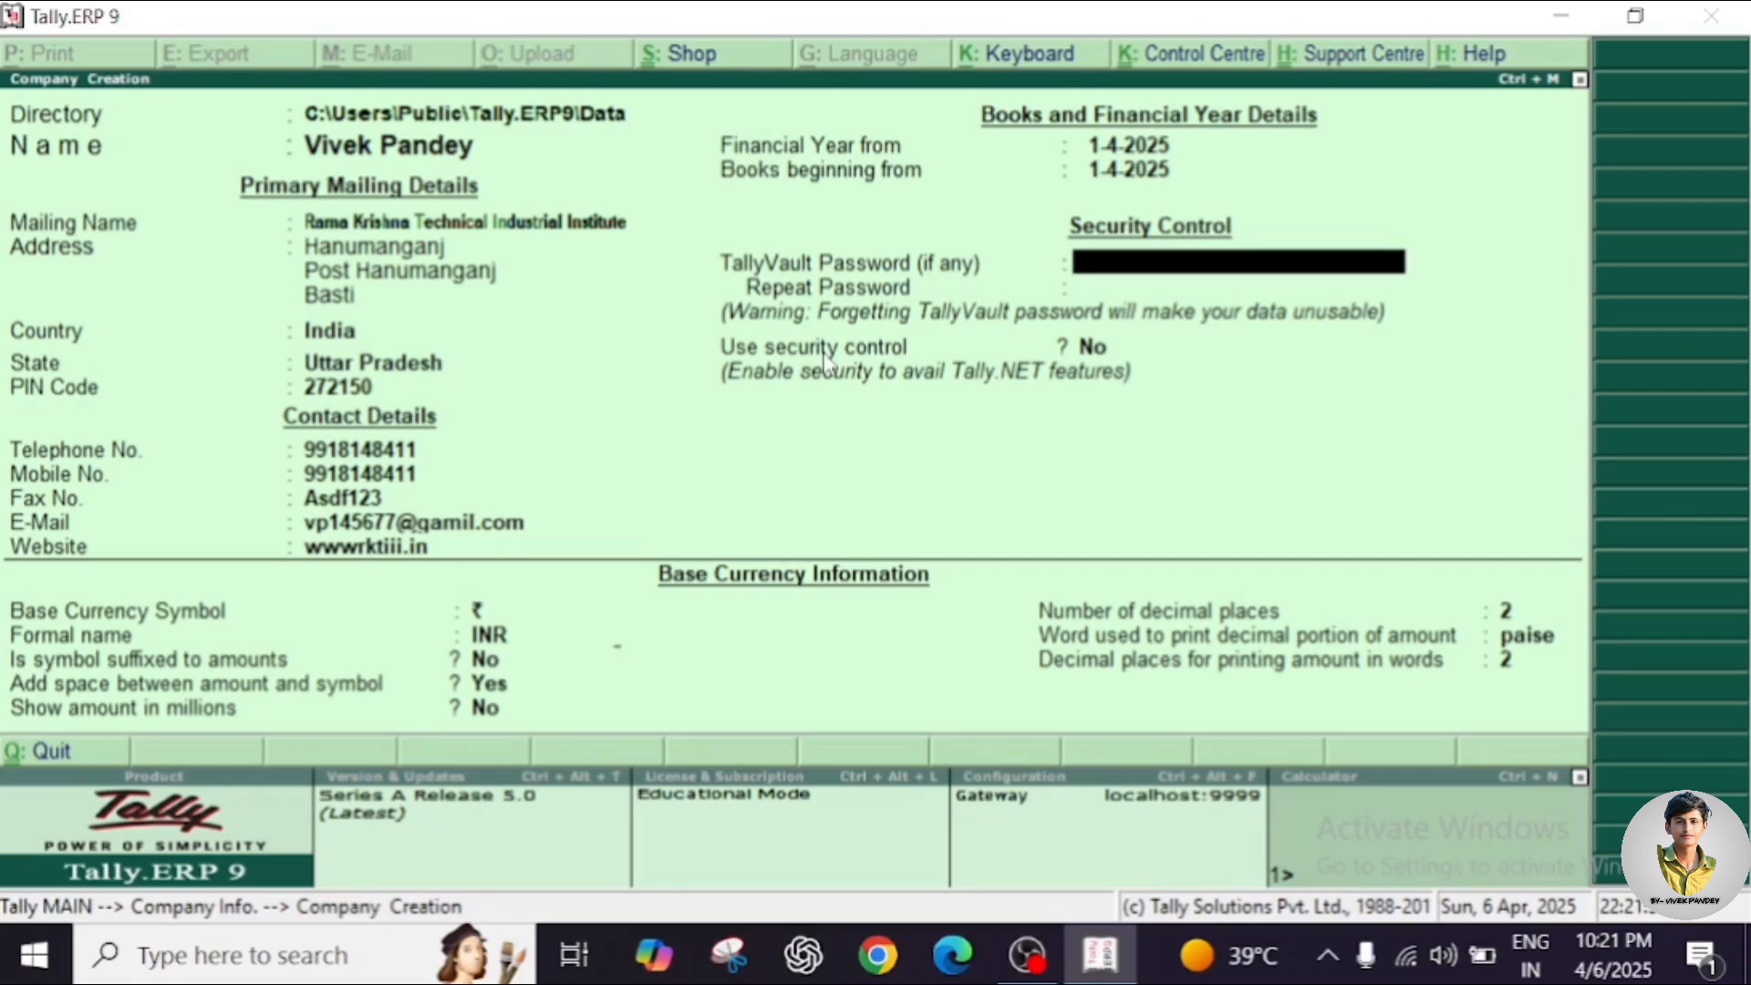
pyautogui.write('****')
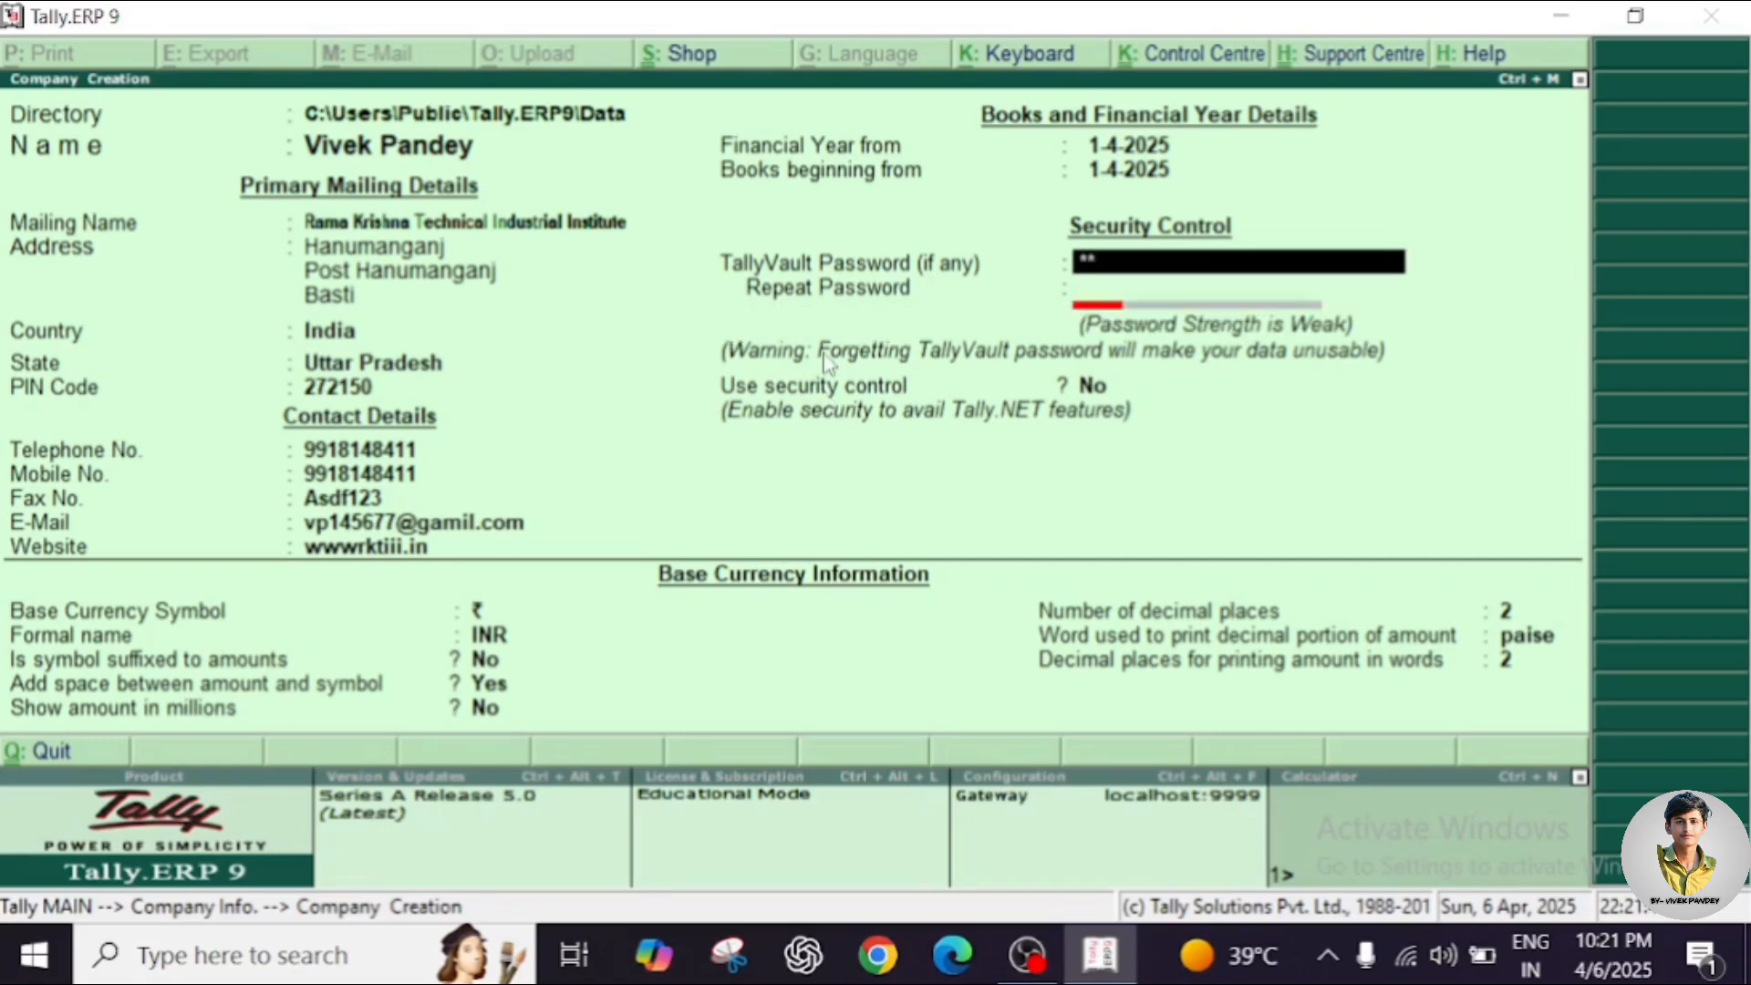
pyautogui.press('BackSpace')
pyautogui.press('BackSpace')
pyautogui.press('BackSpace')
pyautogui.press('BackSpace')
pyautogui.press('Return')
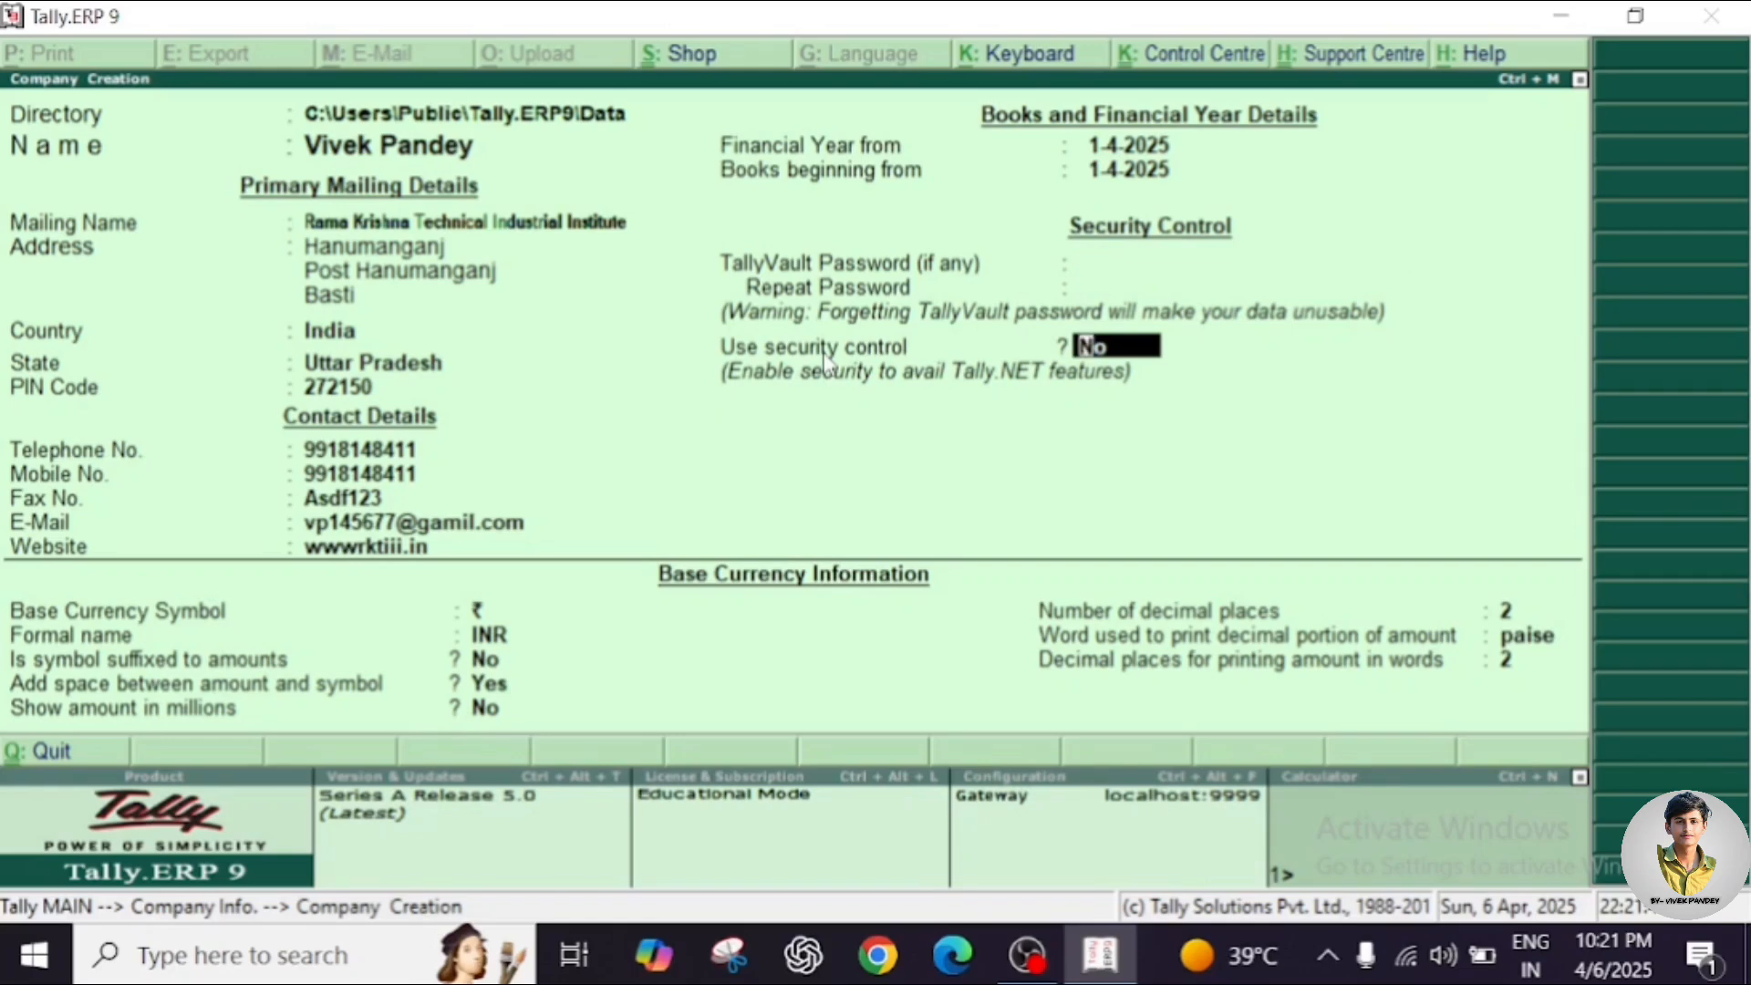
pyautogui.press('Return')
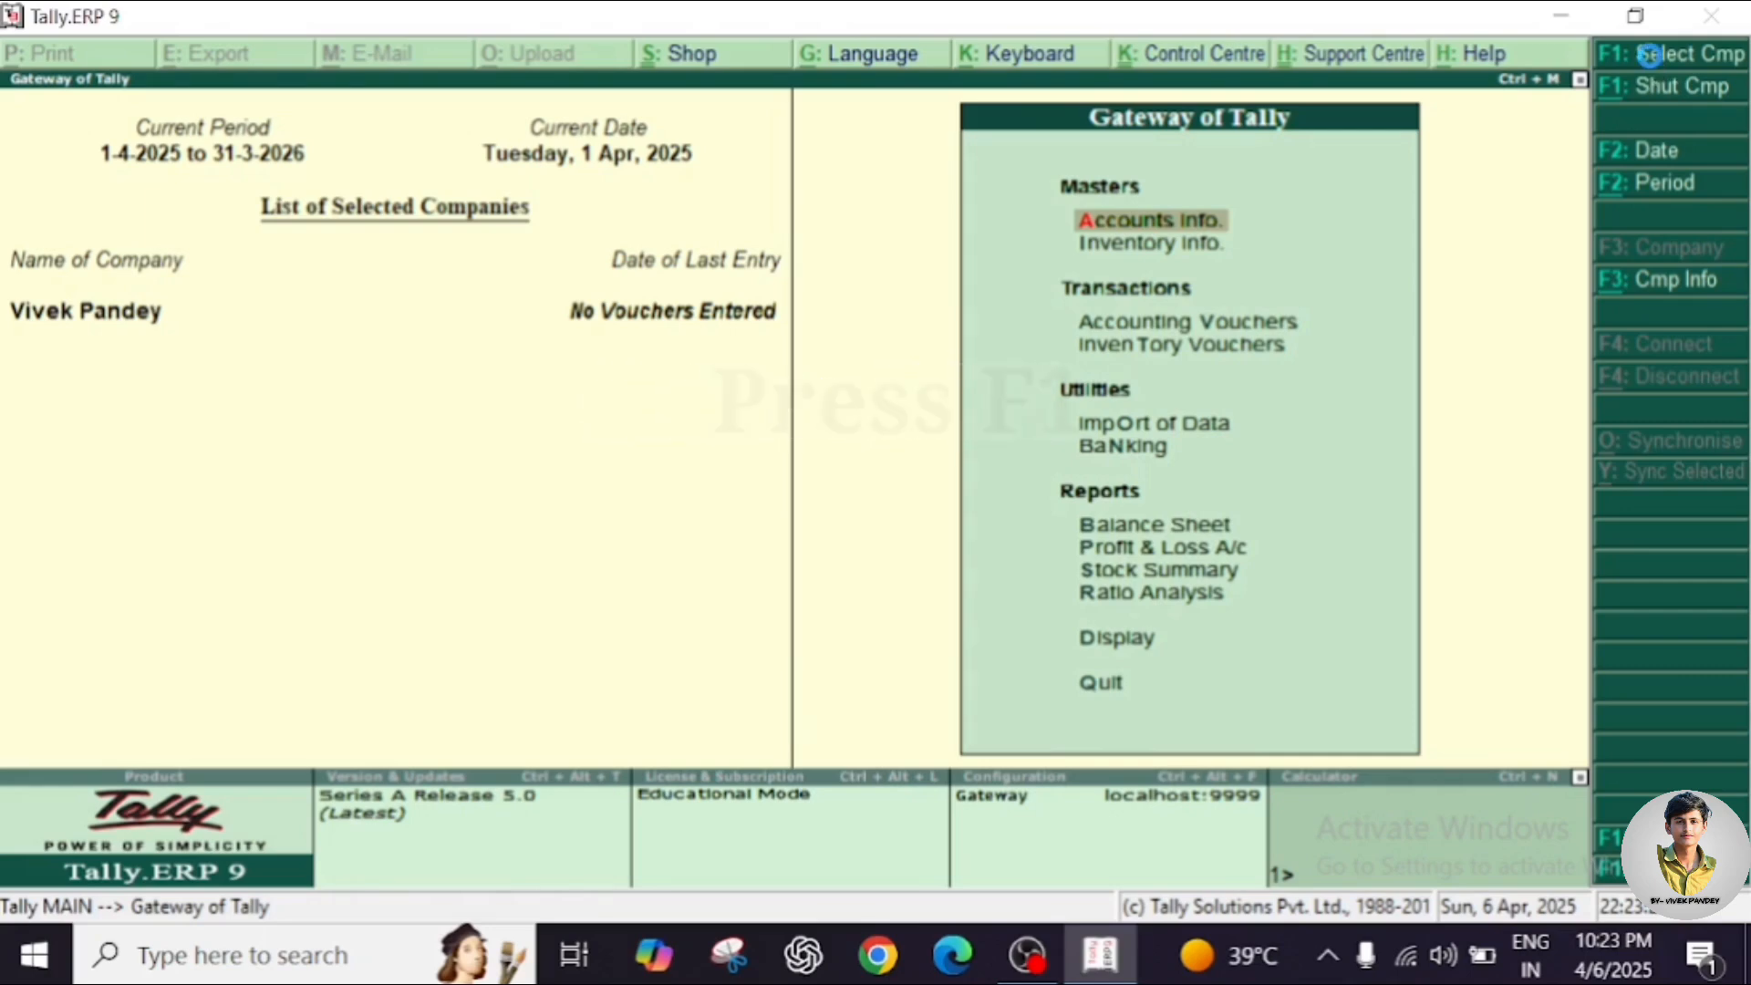
# Bring up the Select Company list of companies in the data folder.
pyautogui.click(1650, 57)
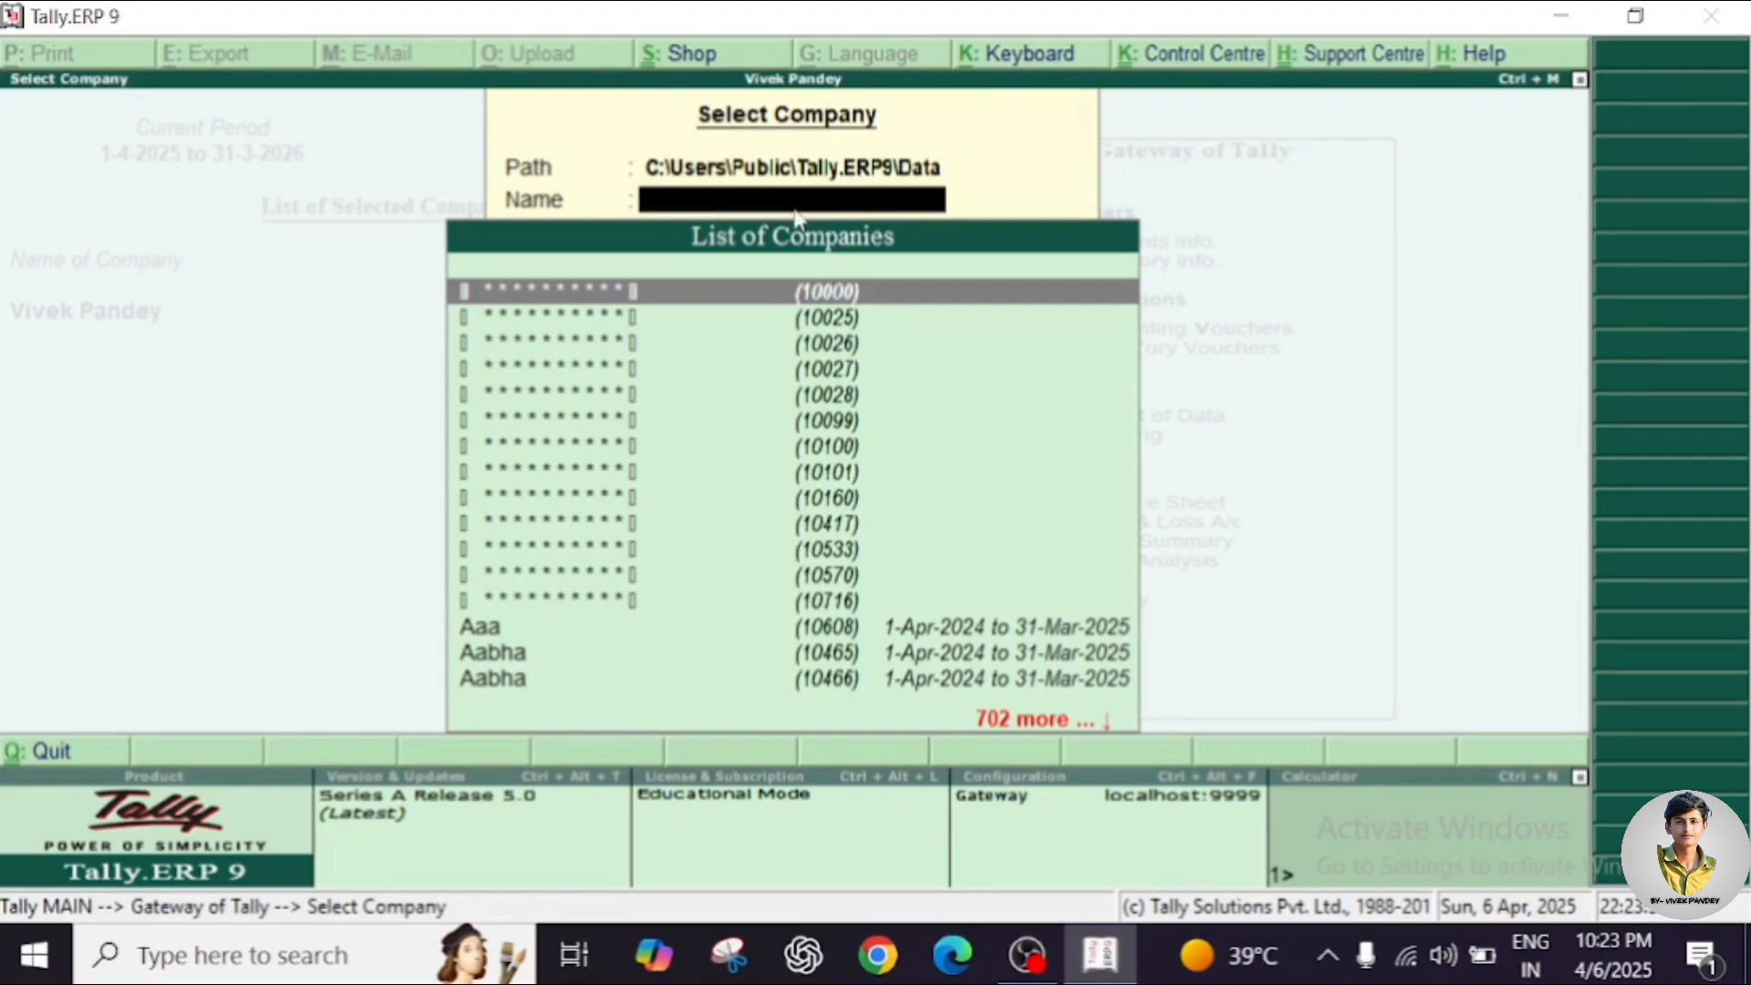
# Abandon the 'Viv' company search, leave Select Company, and open Company Info with Alt+F3.
pyautogui.write('Viv')
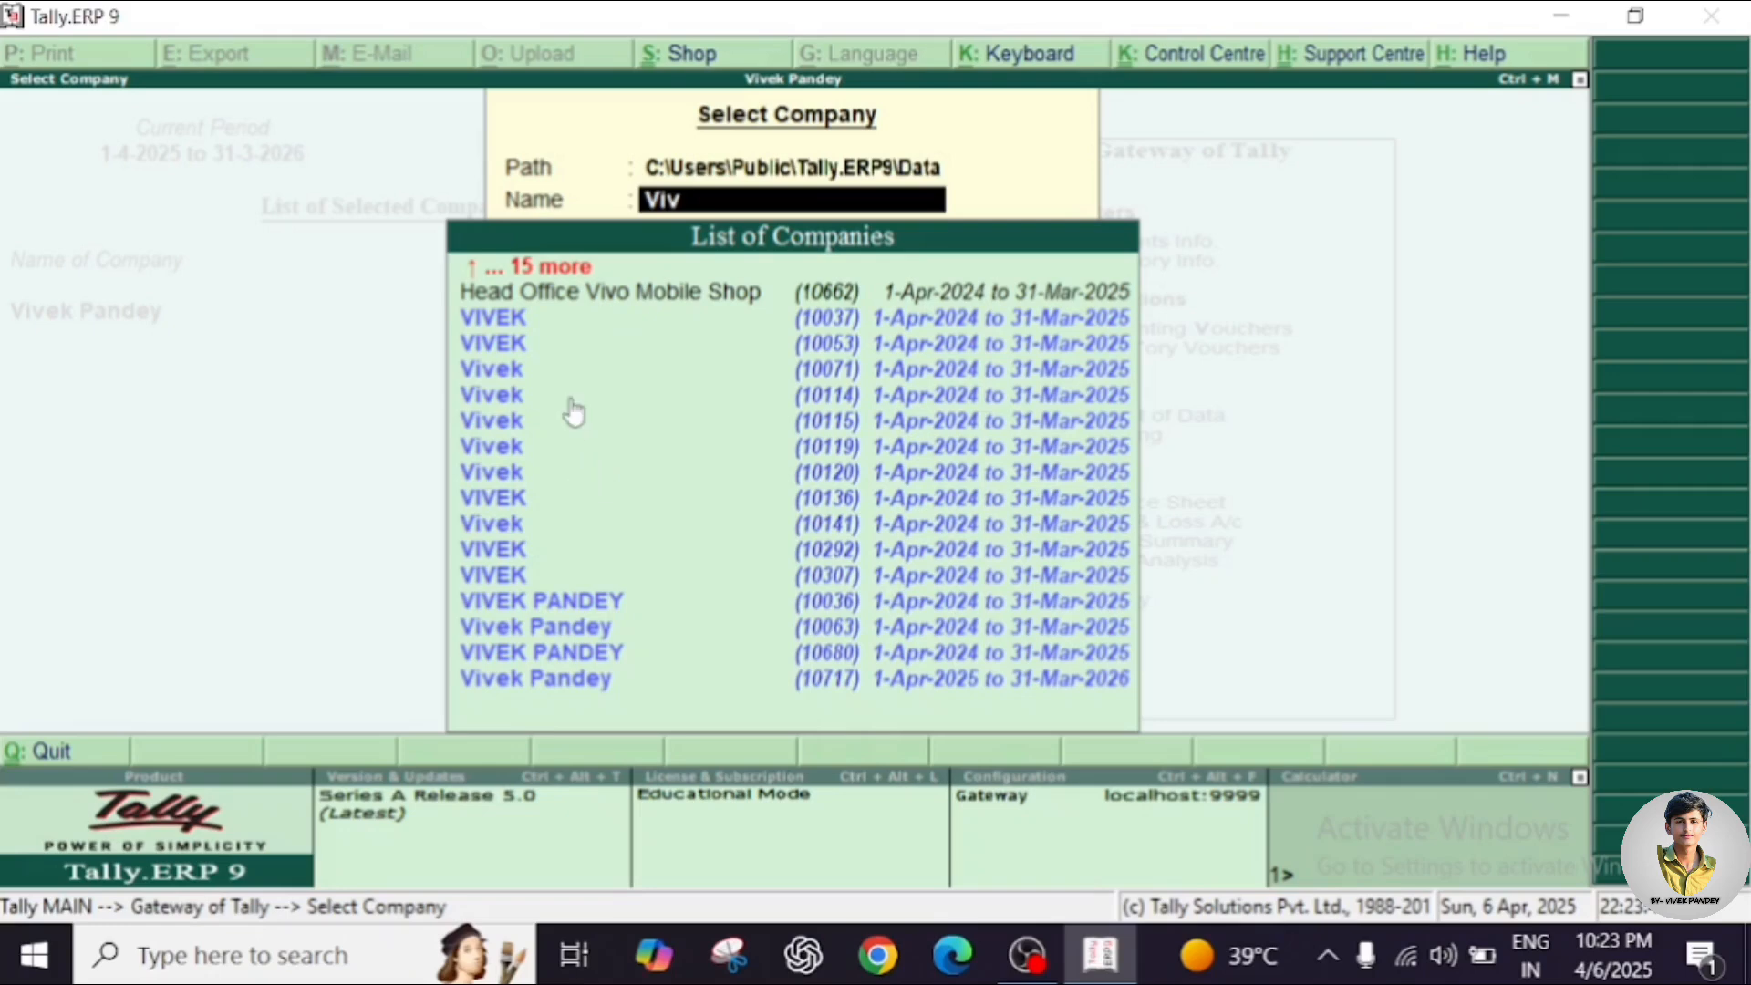
pyautogui.press('BackSpace')
pyautogui.press('BackSpace')
pyautogui.press('BackSpace')
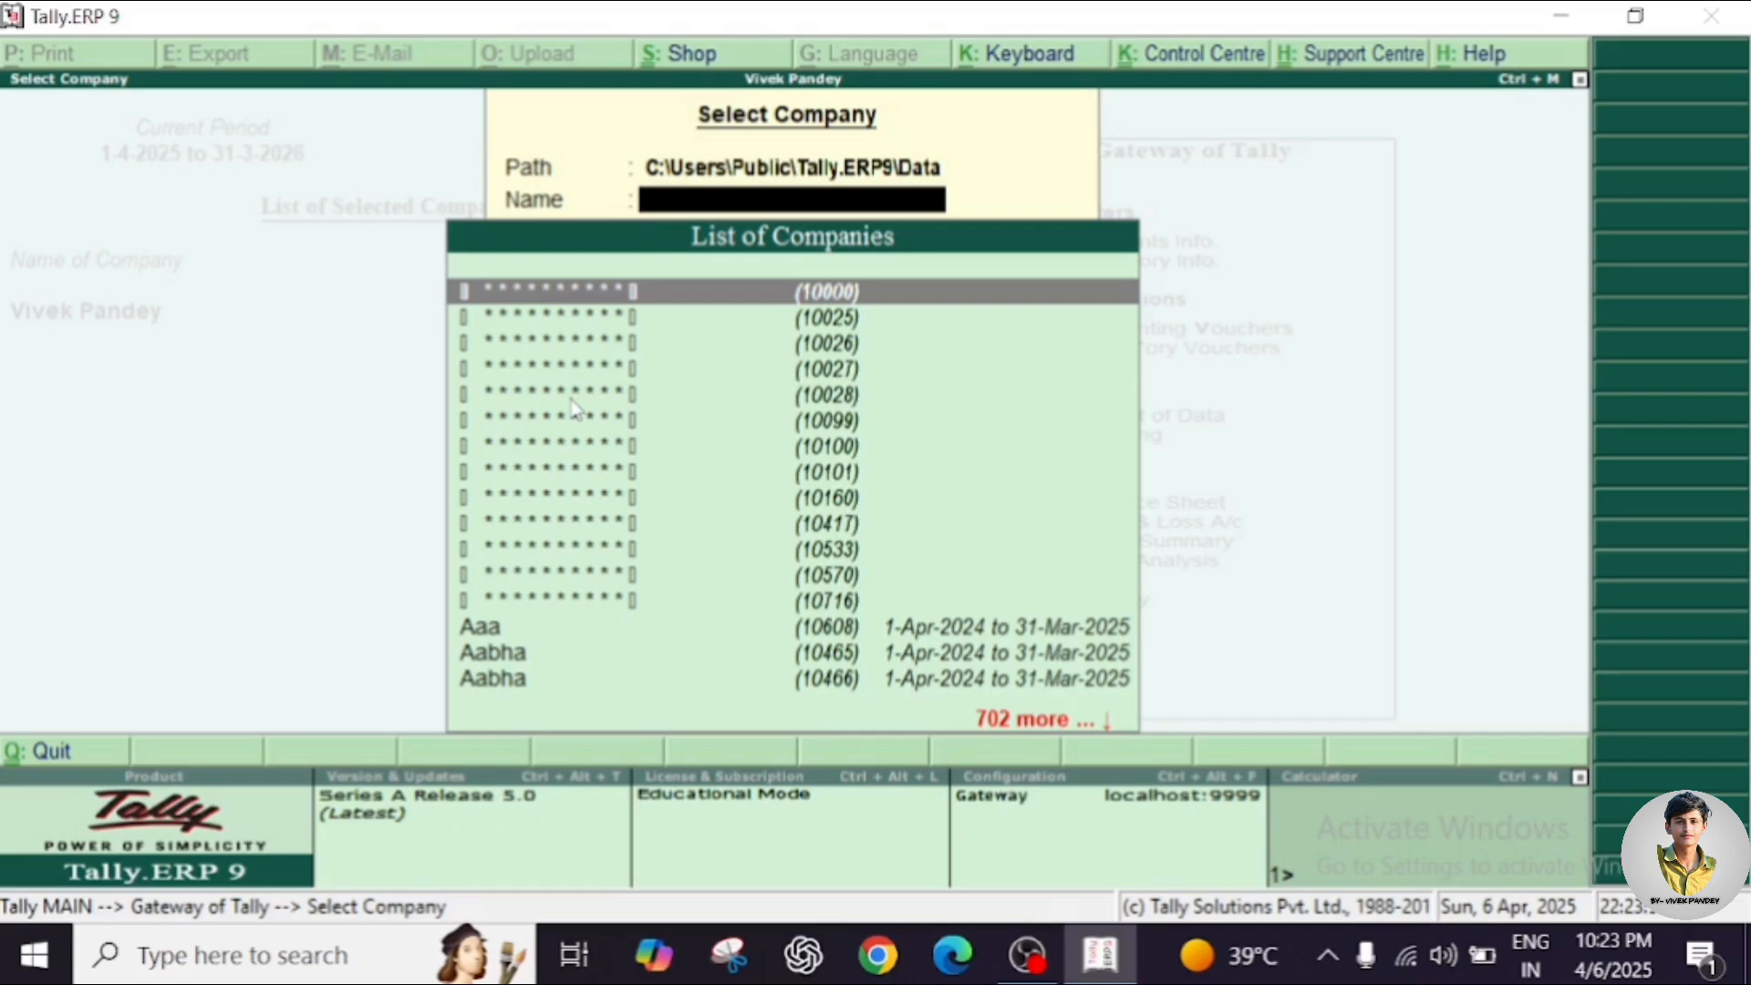
pyautogui.press('Escape')
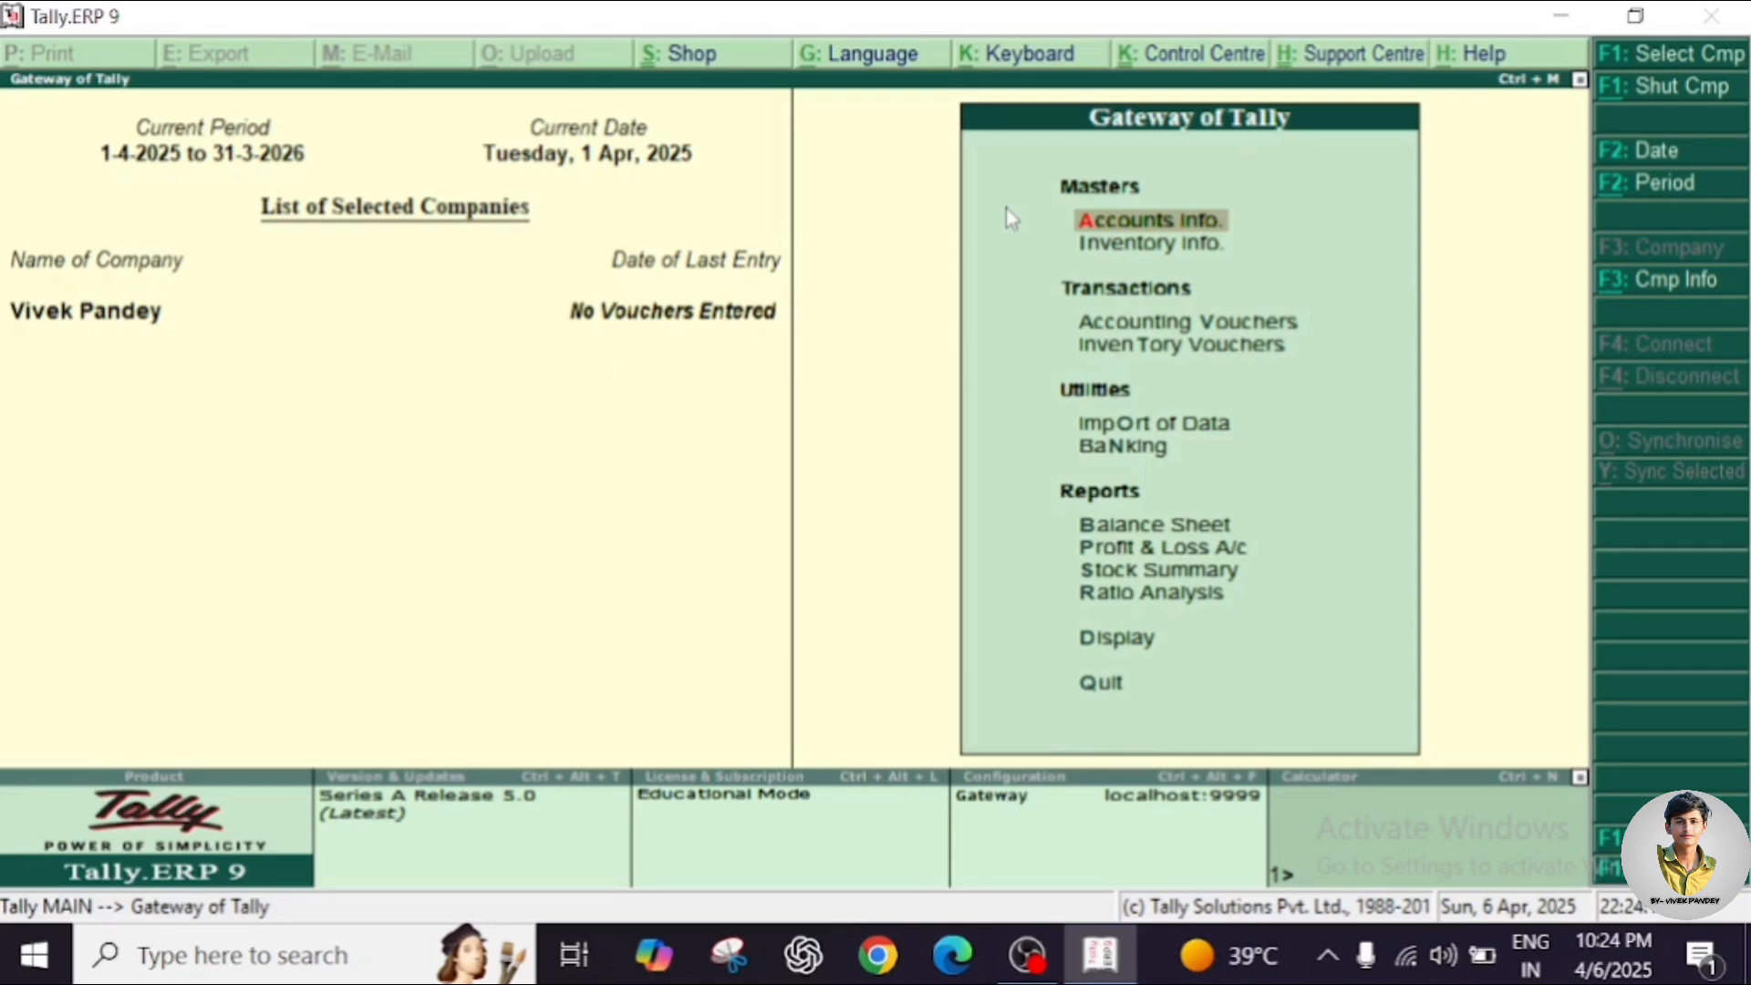
pyautogui.hotkey('alt', 'F3')
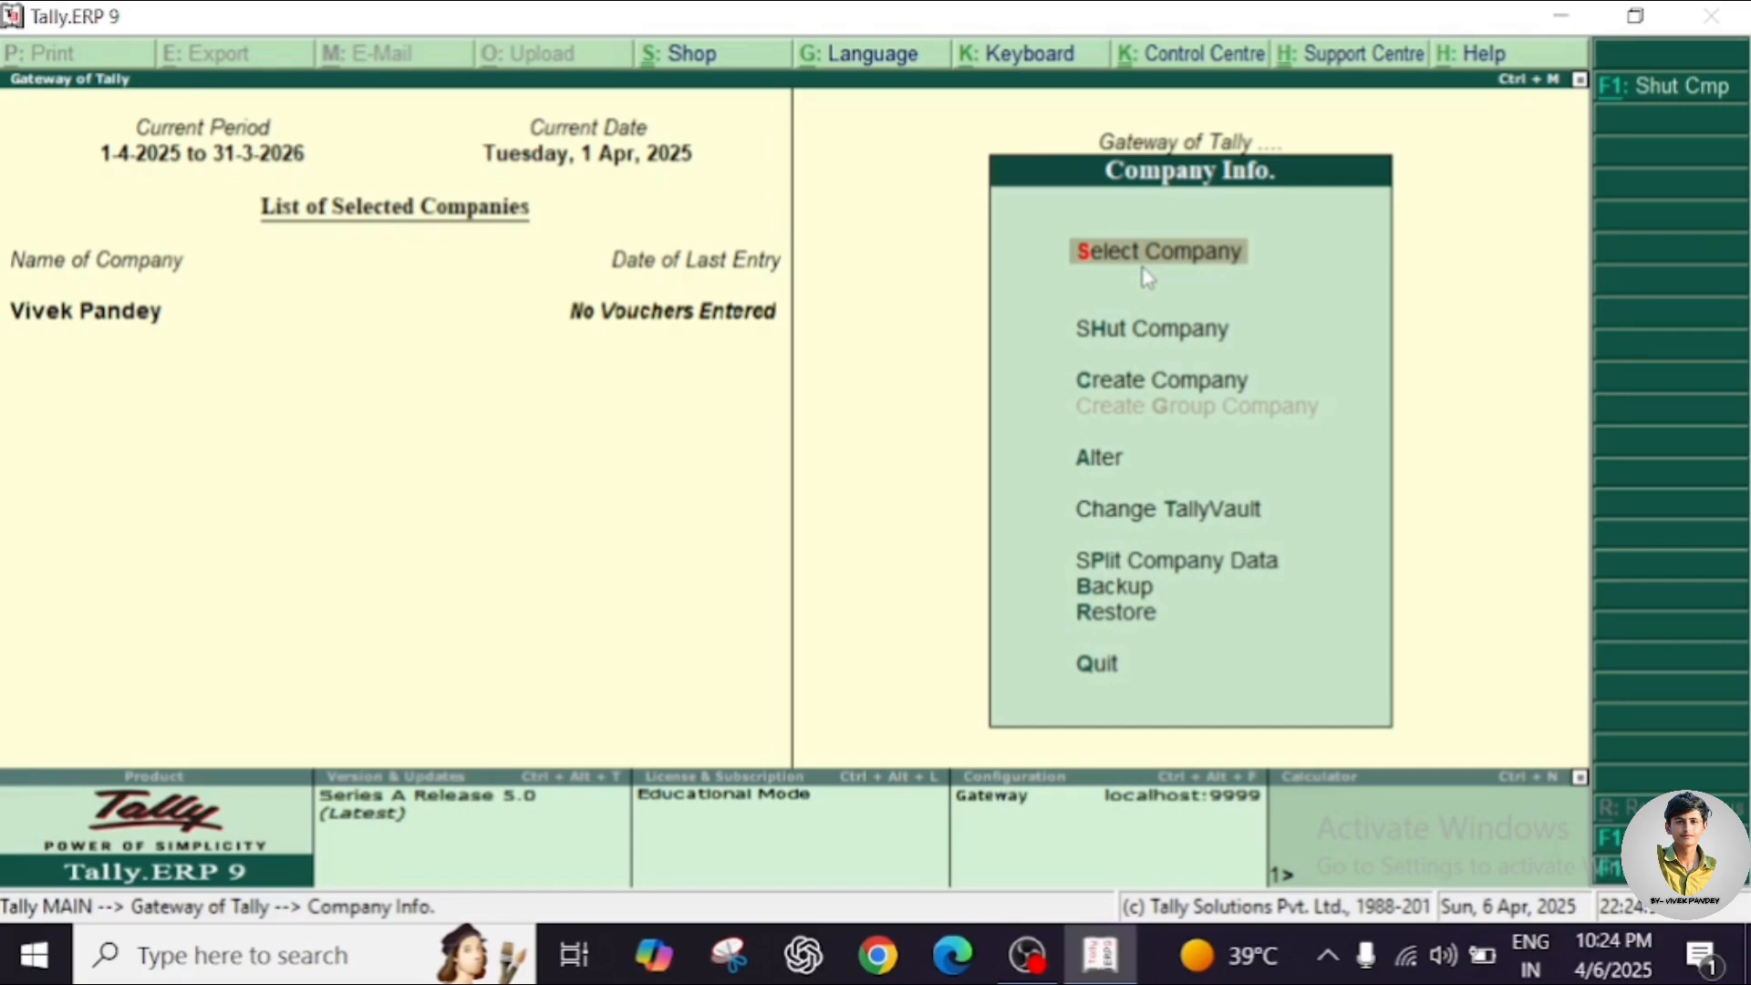
# Use Shut Company to close the newly created company, leaving none loaded.
pyautogui.click(1121, 342)
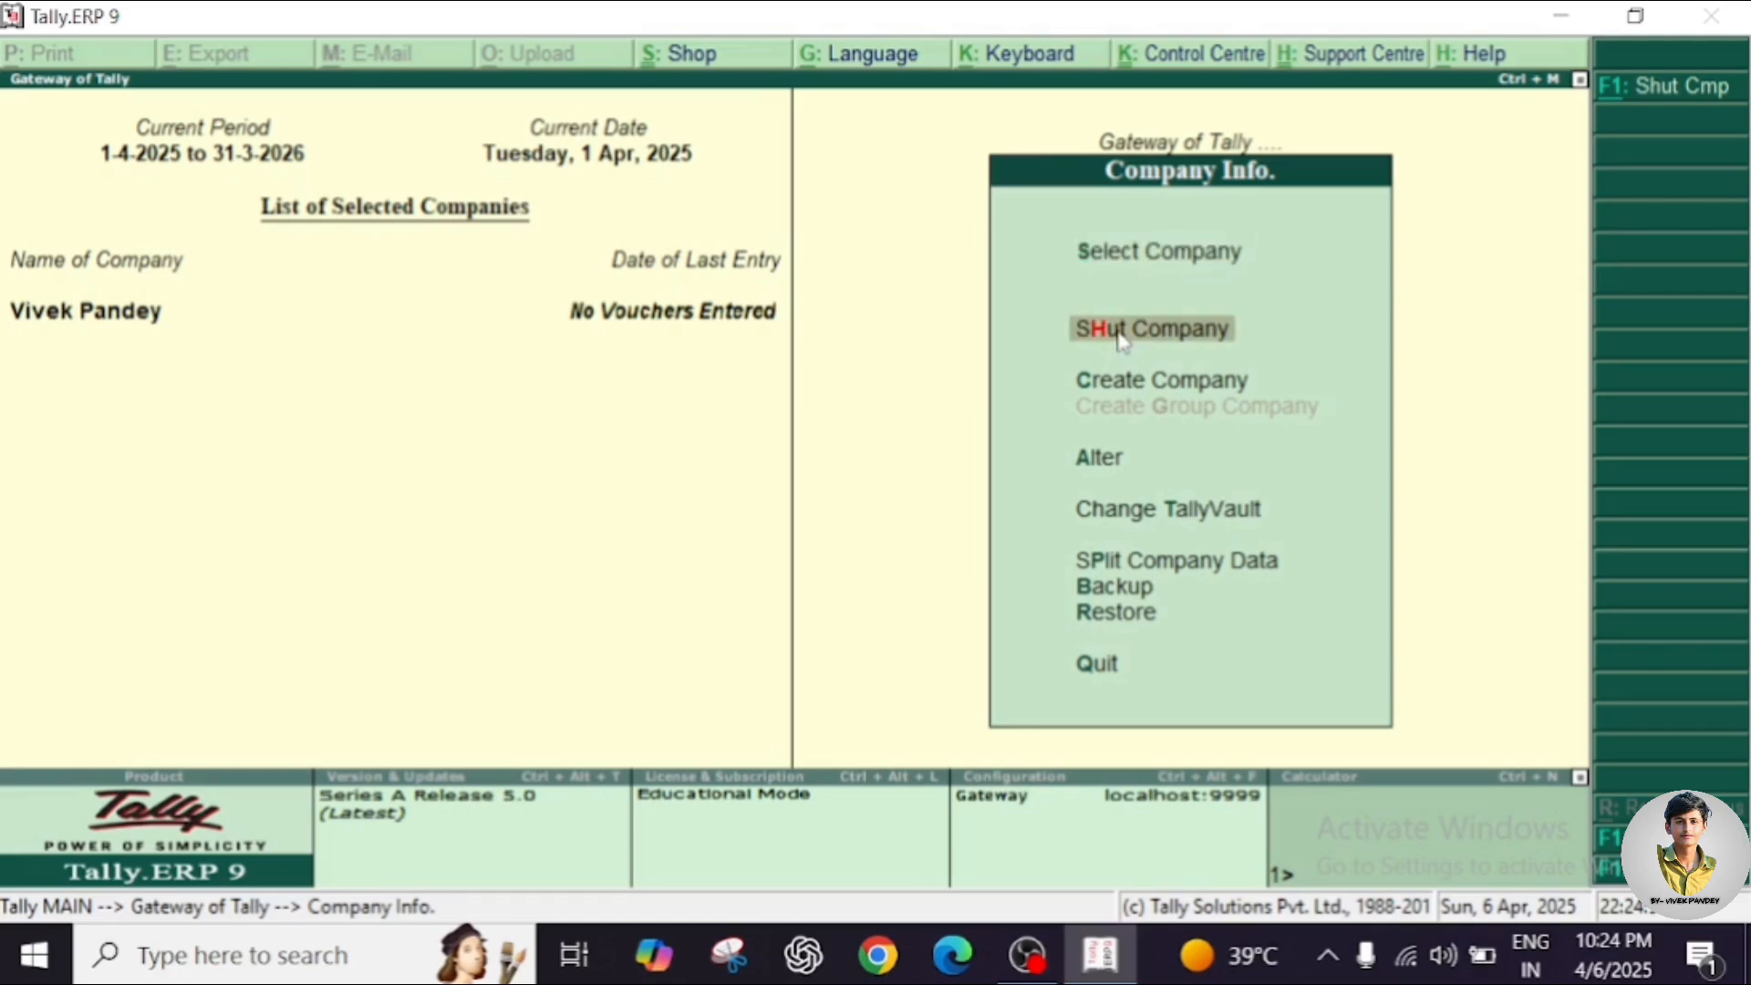
pyautogui.click(1120, 341)
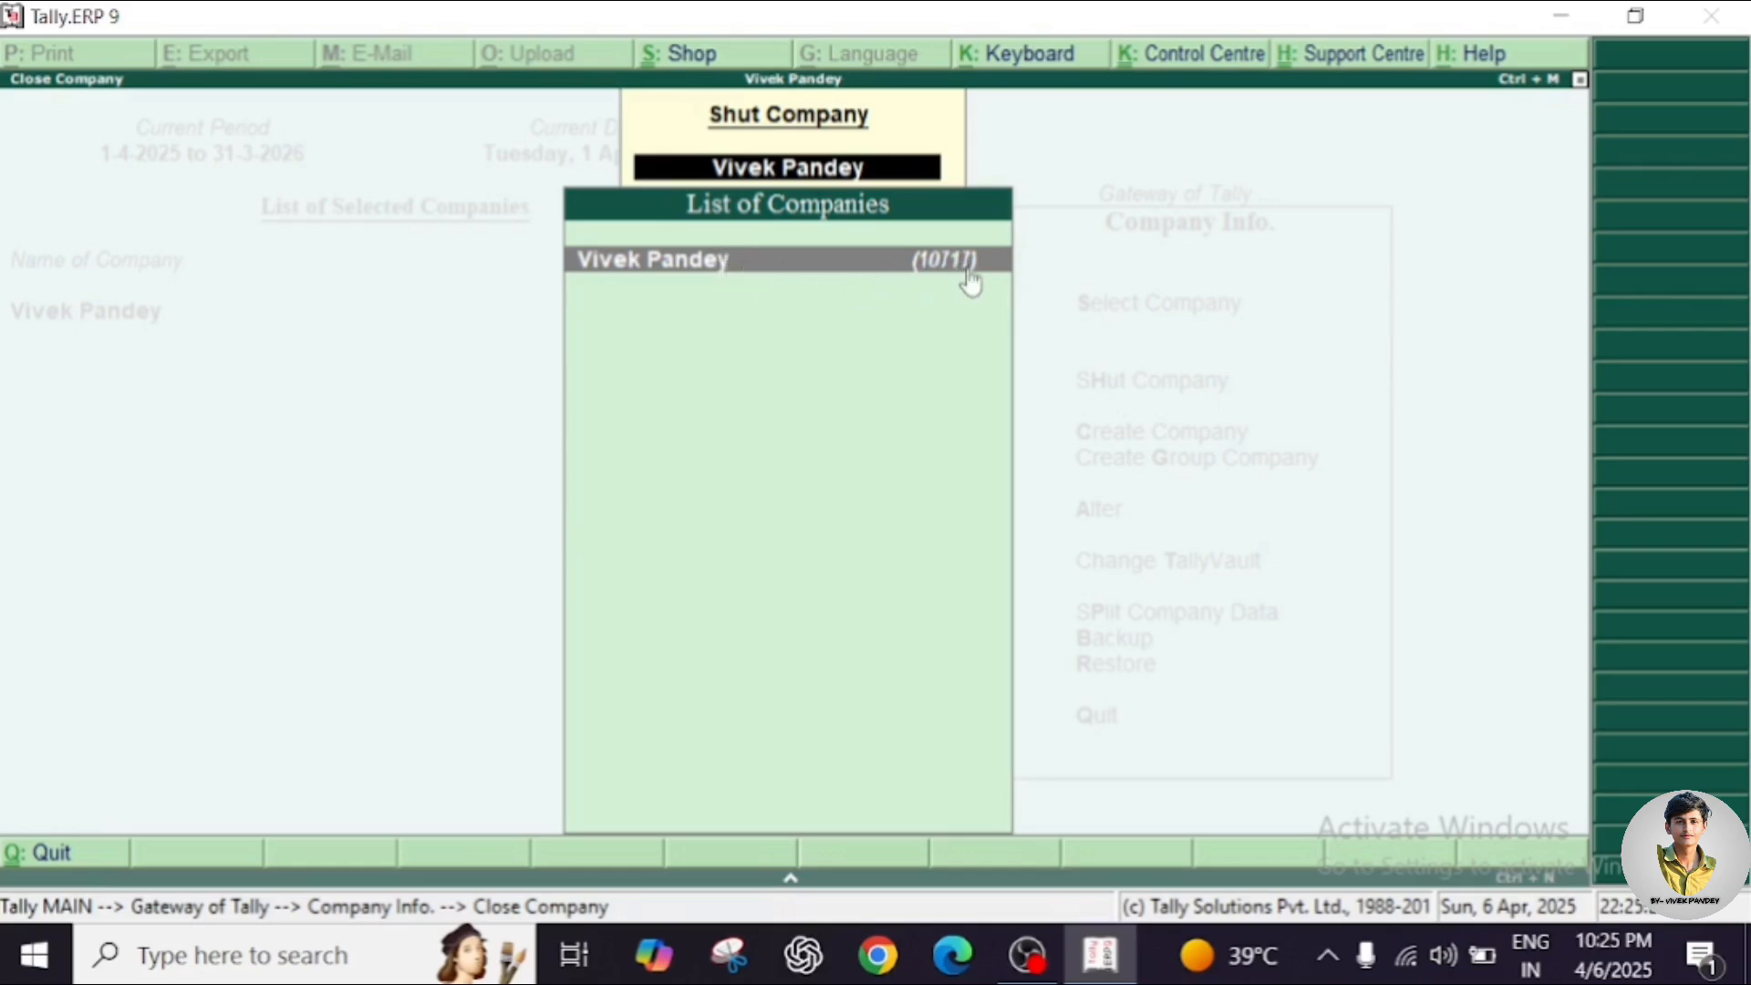
pyautogui.click(913, 276)
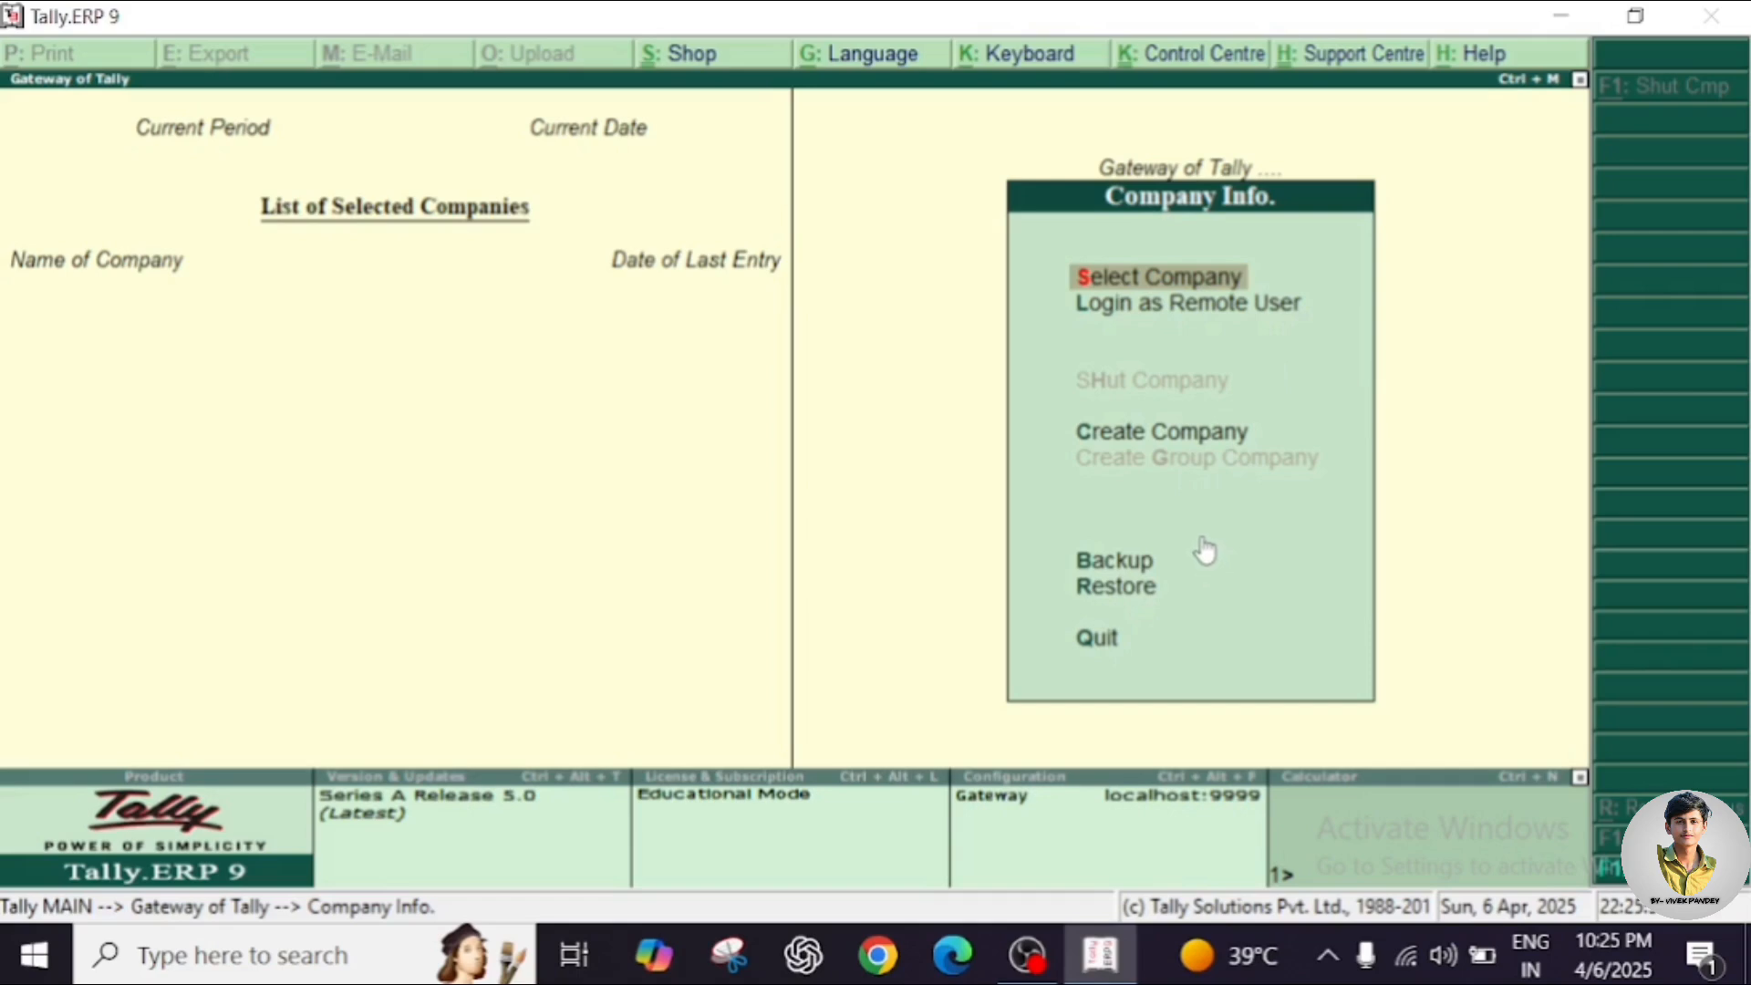
# Load the Aabha company from the List of Companies and open Company Info with Alt+F3.
pyautogui.click(1184, 426)
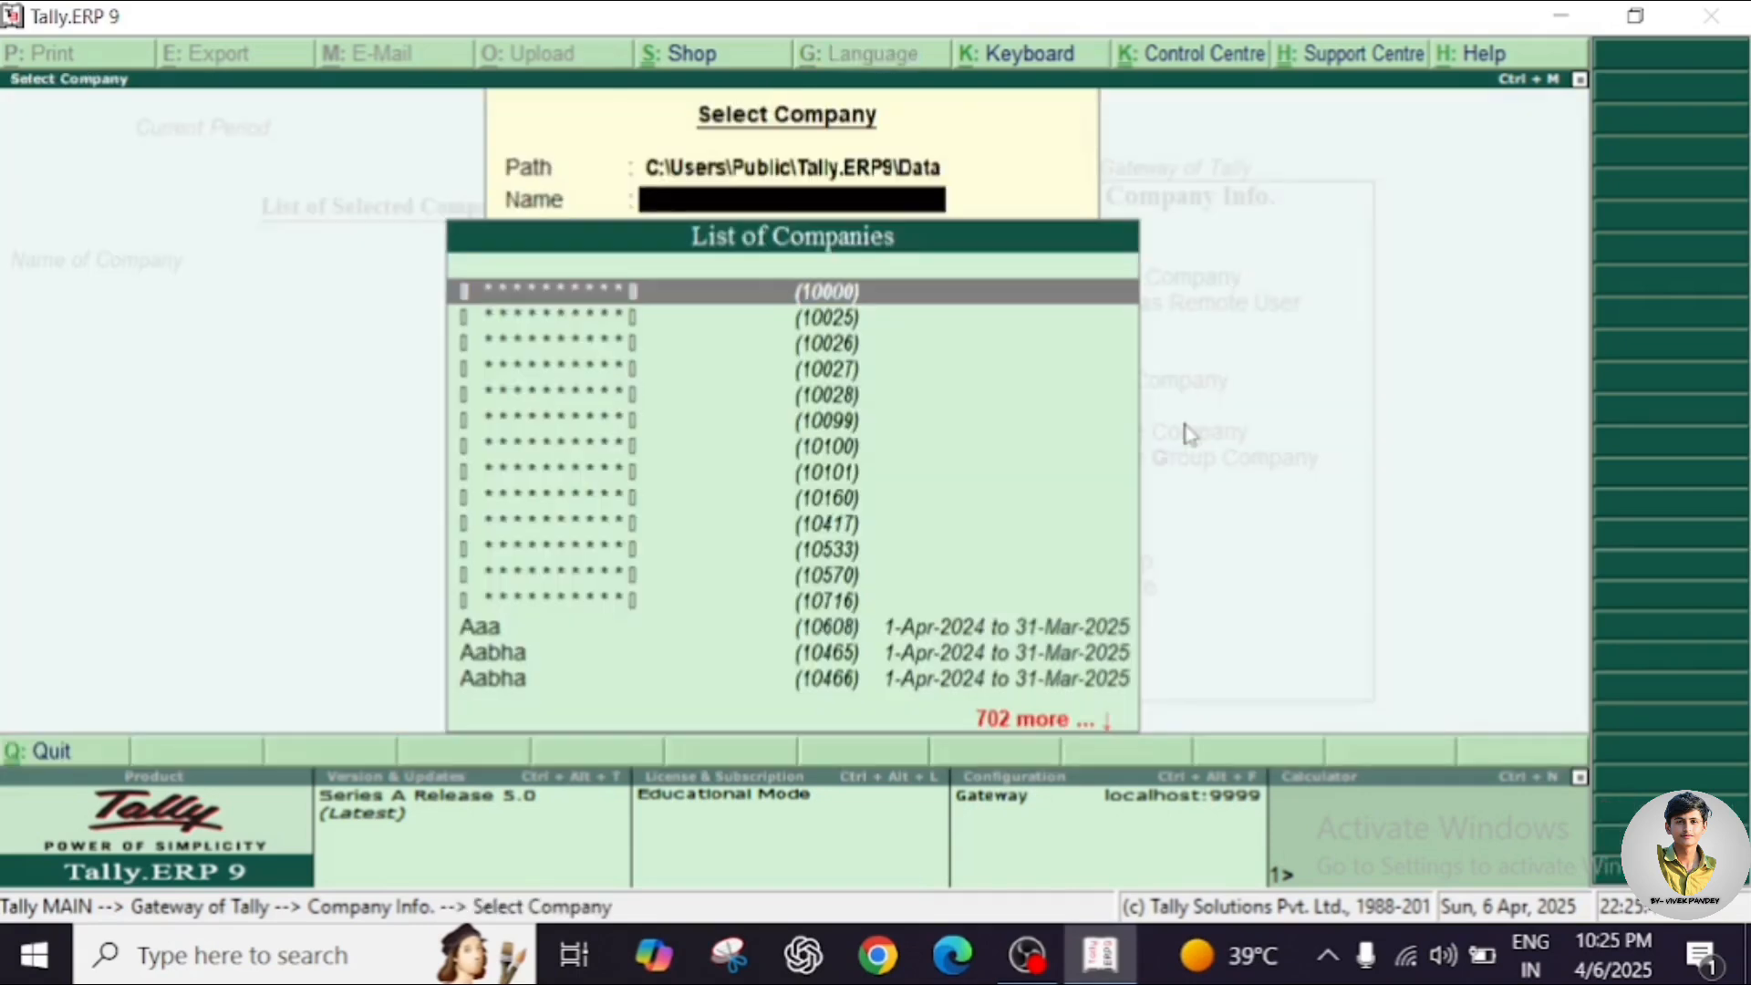
pyautogui.click(796, 655)
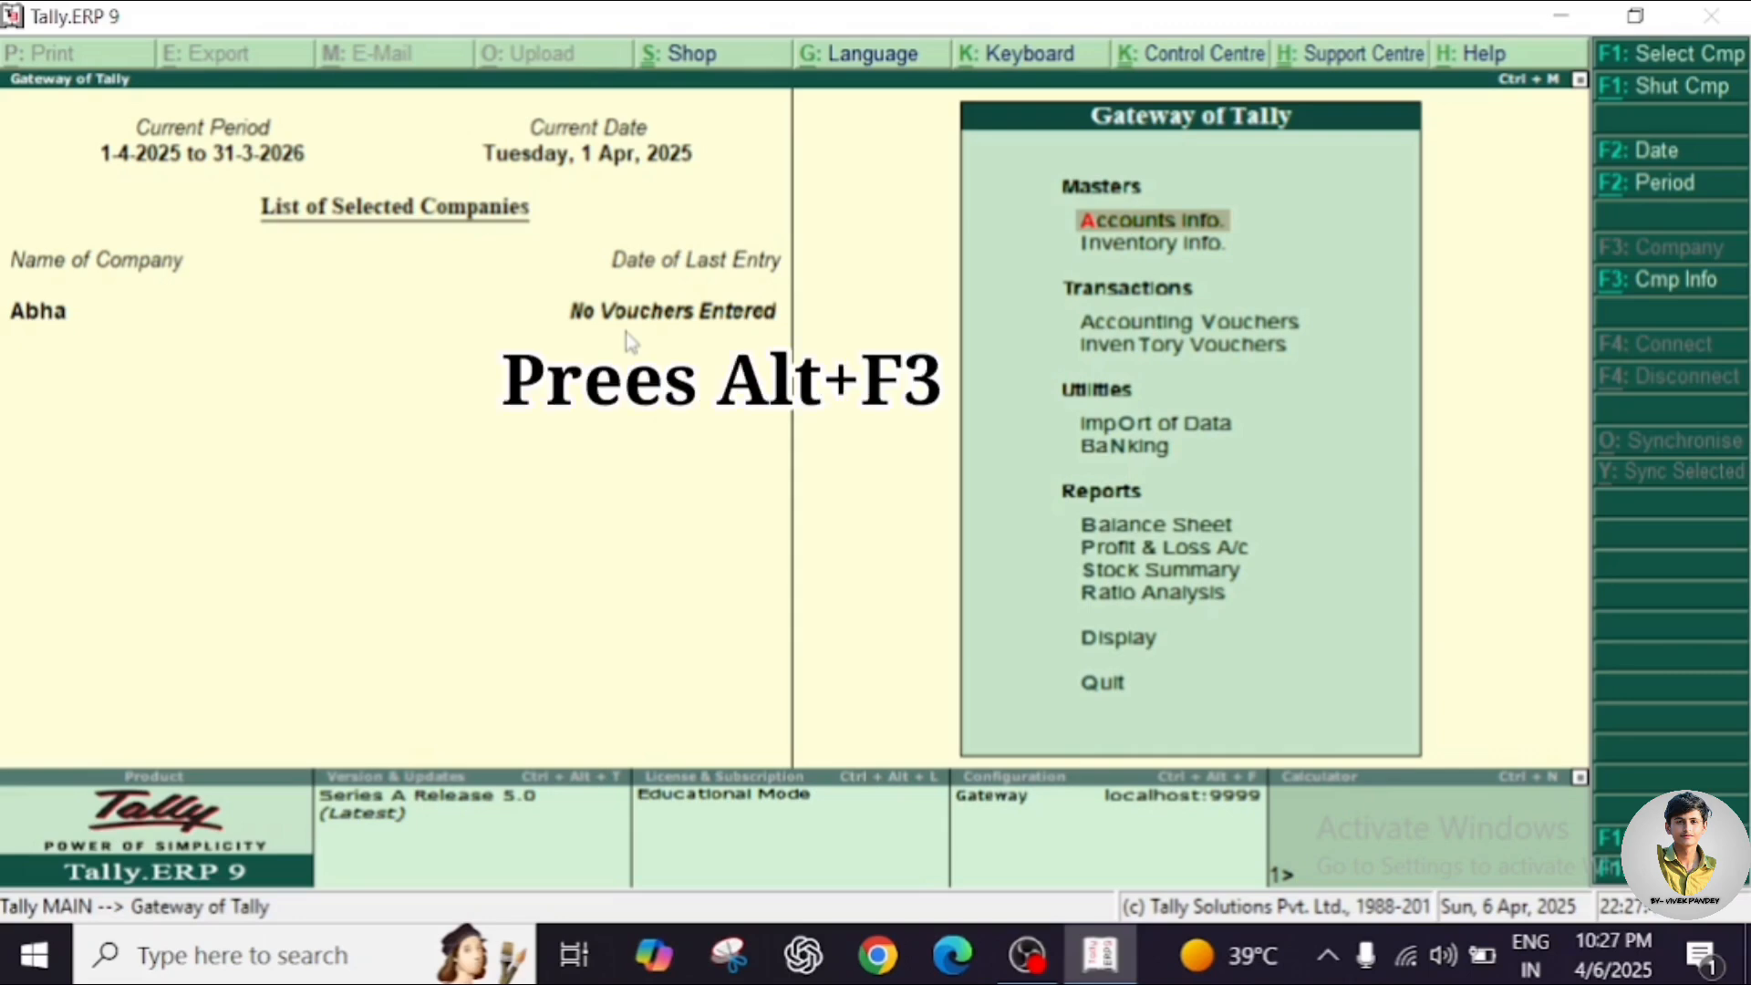
pyautogui.hotkey('alt', 'F3')
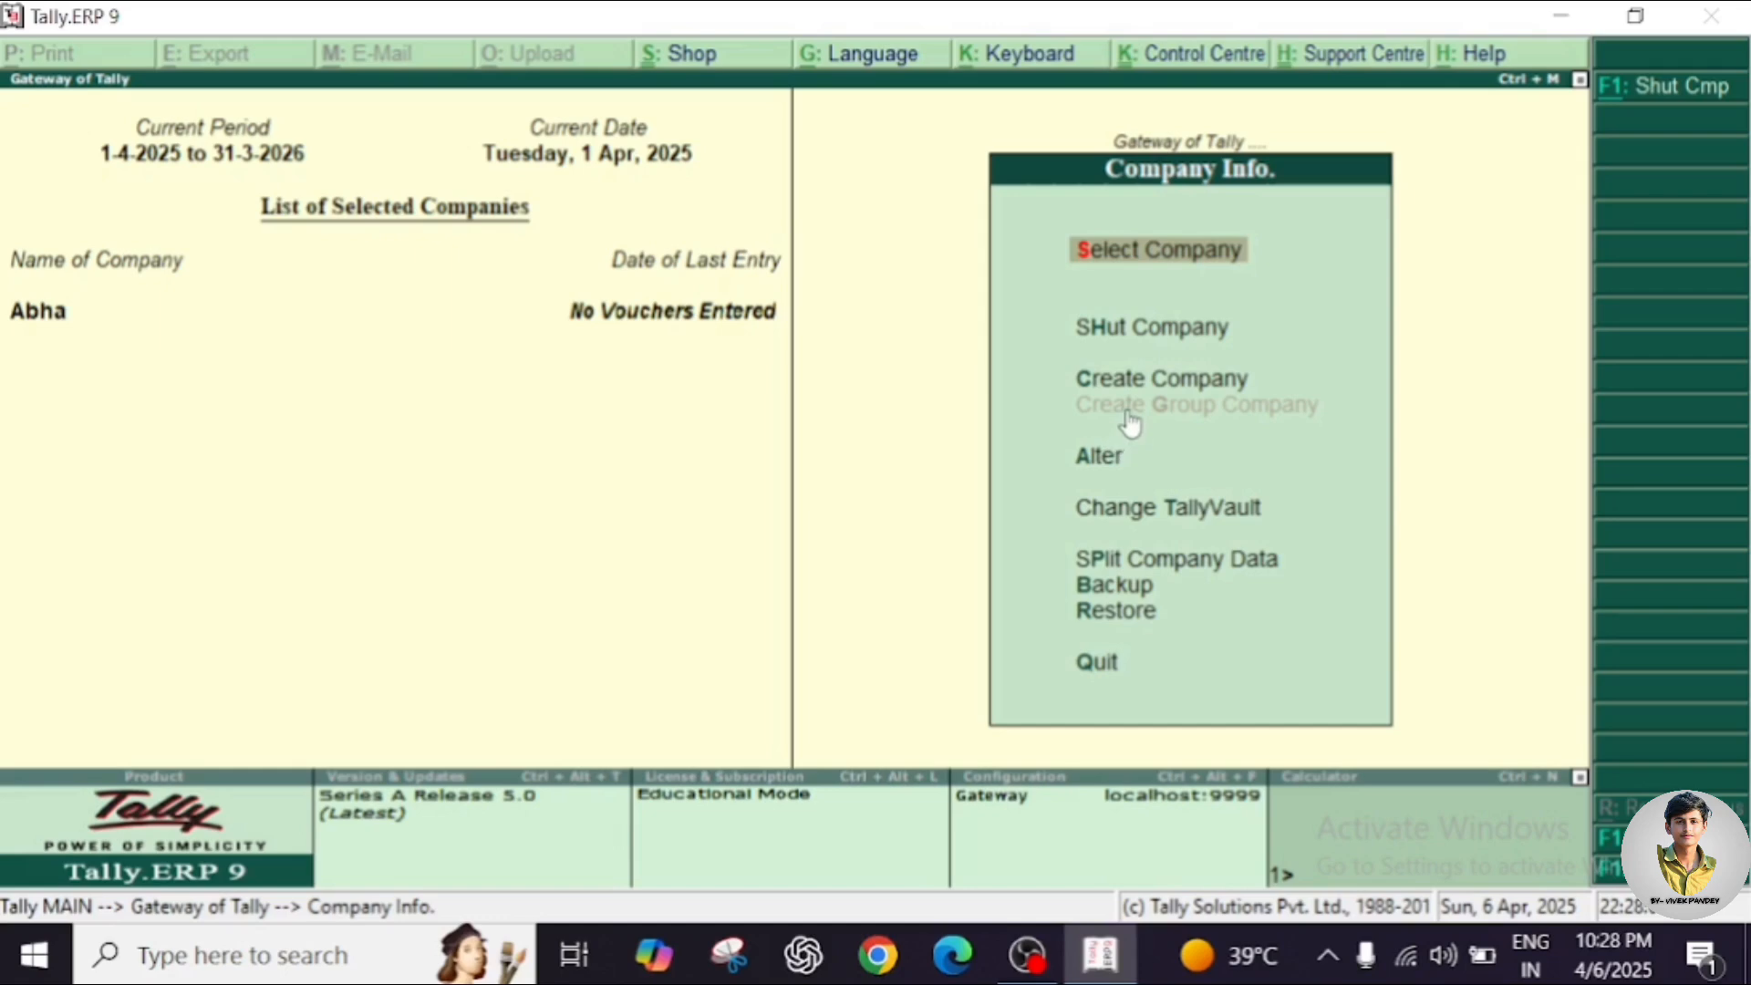
# Open Abha in Company Alteration, declining the Alt+D deletion prompt to keep the company.
pyautogui.click(1097, 469)
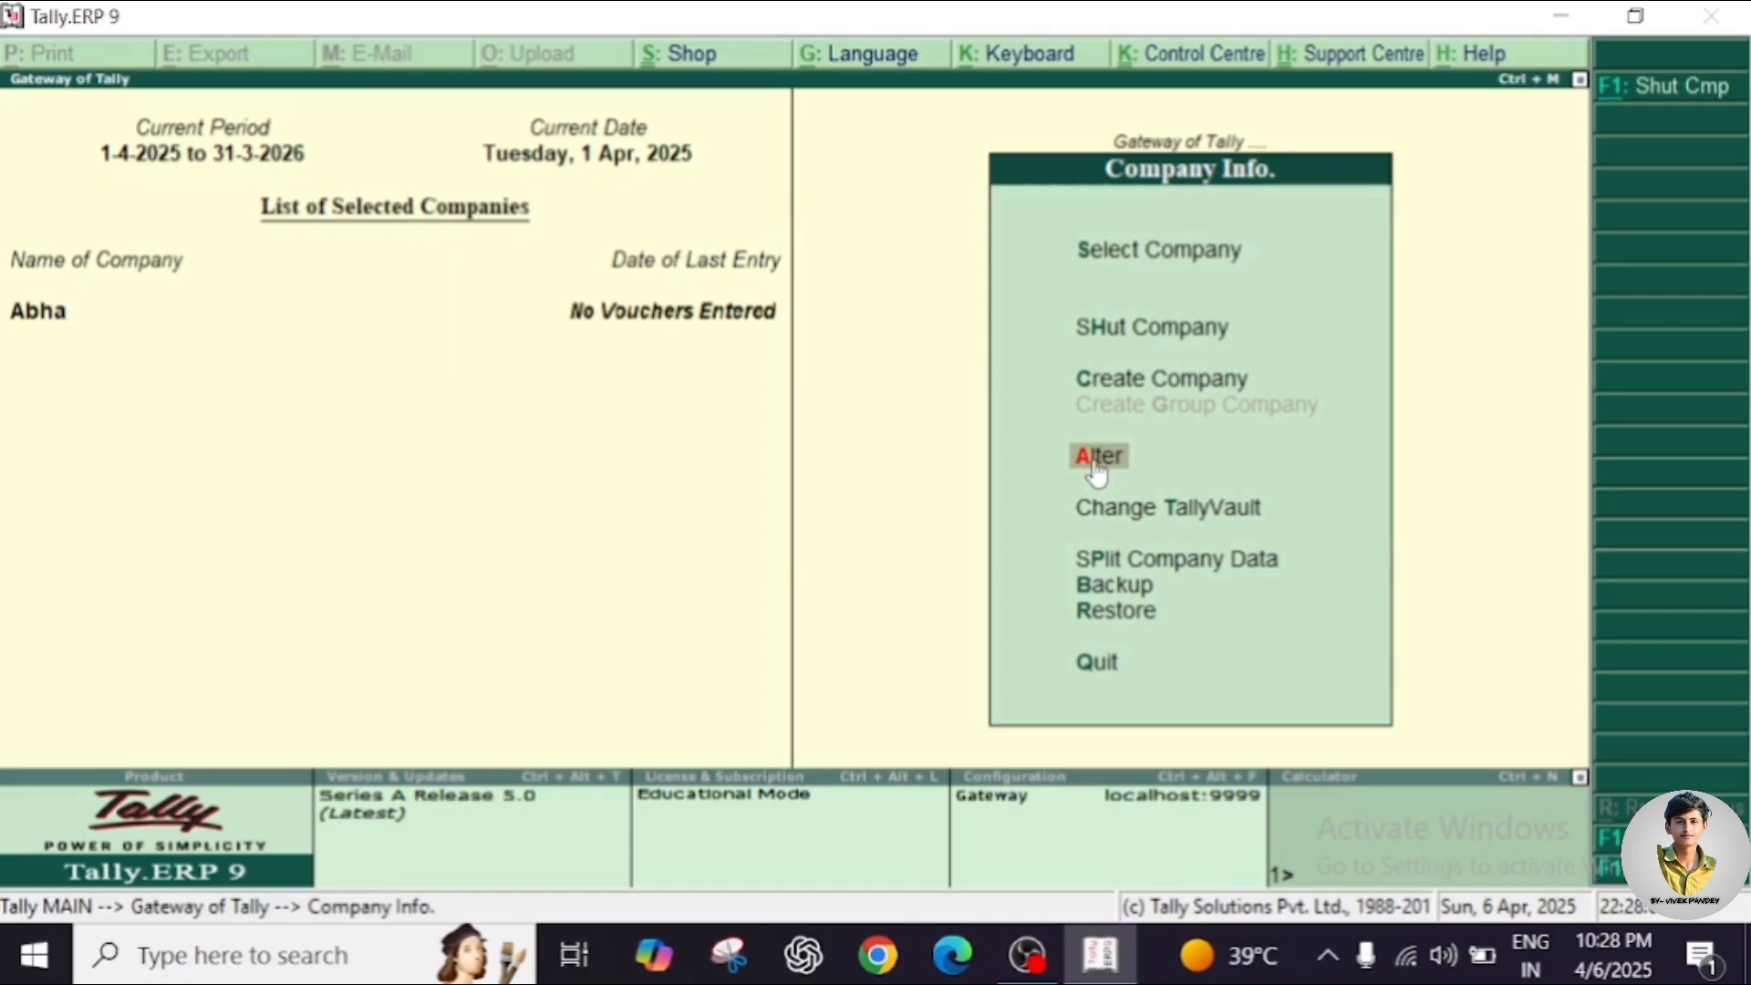
pyautogui.click(1097, 467)
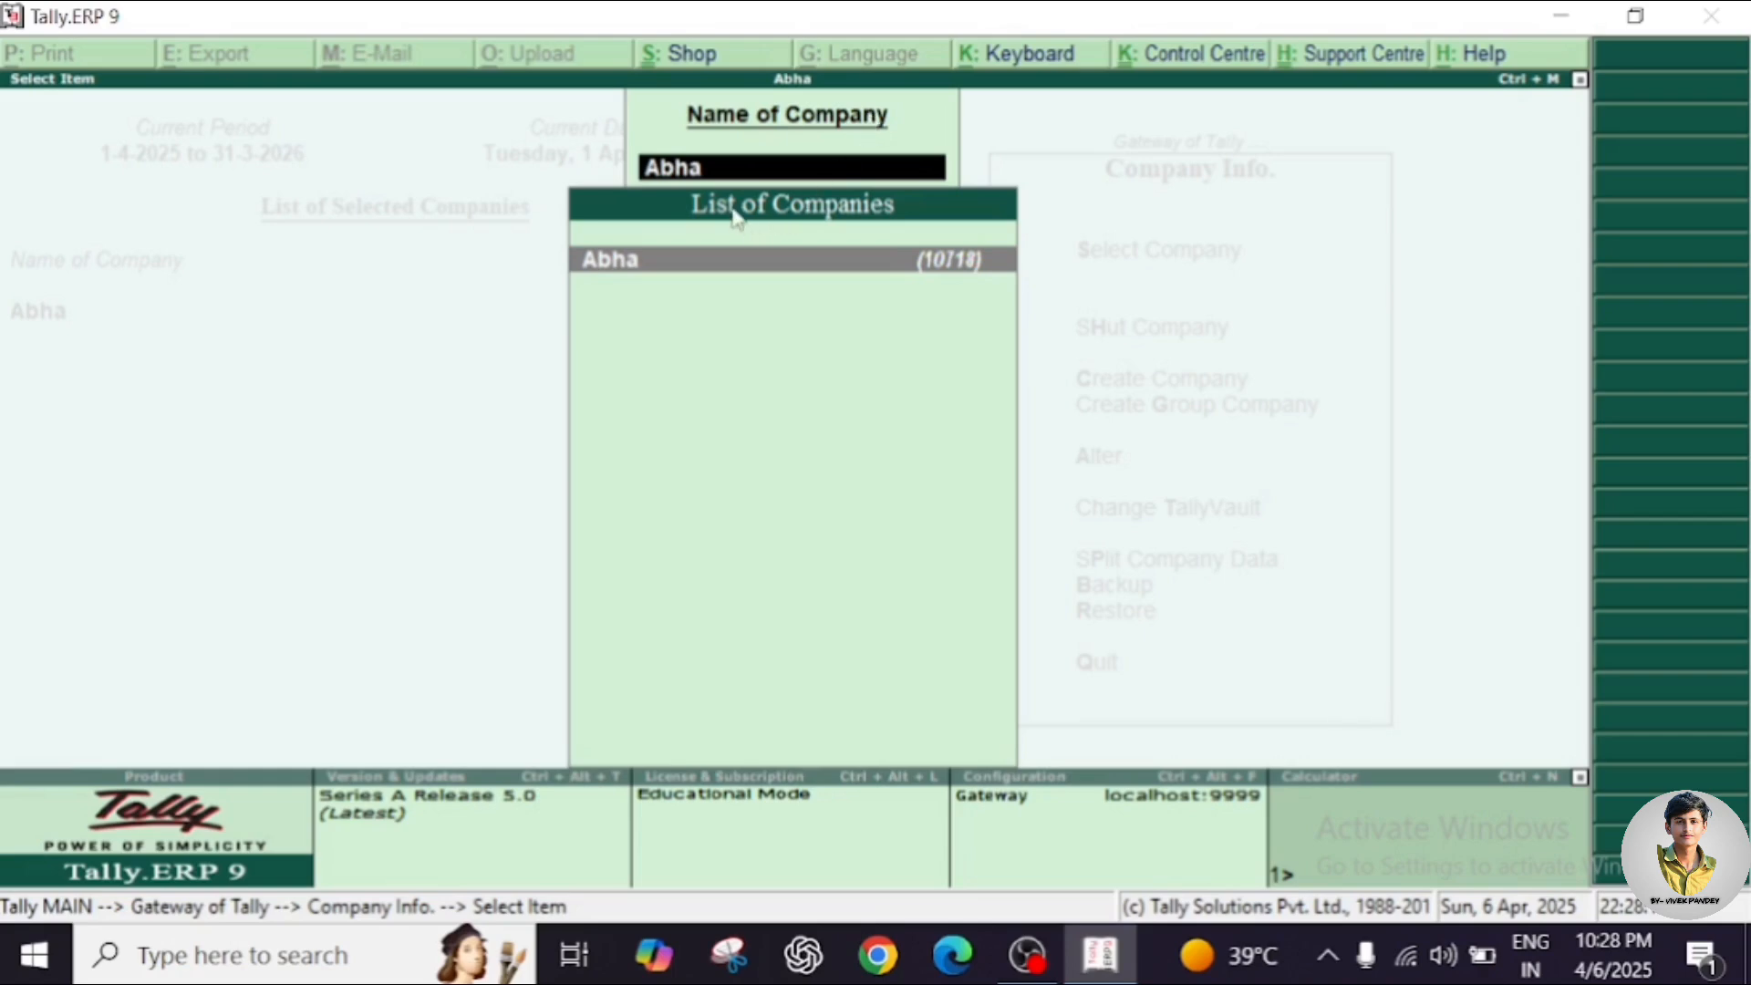
pyautogui.click(827, 269)
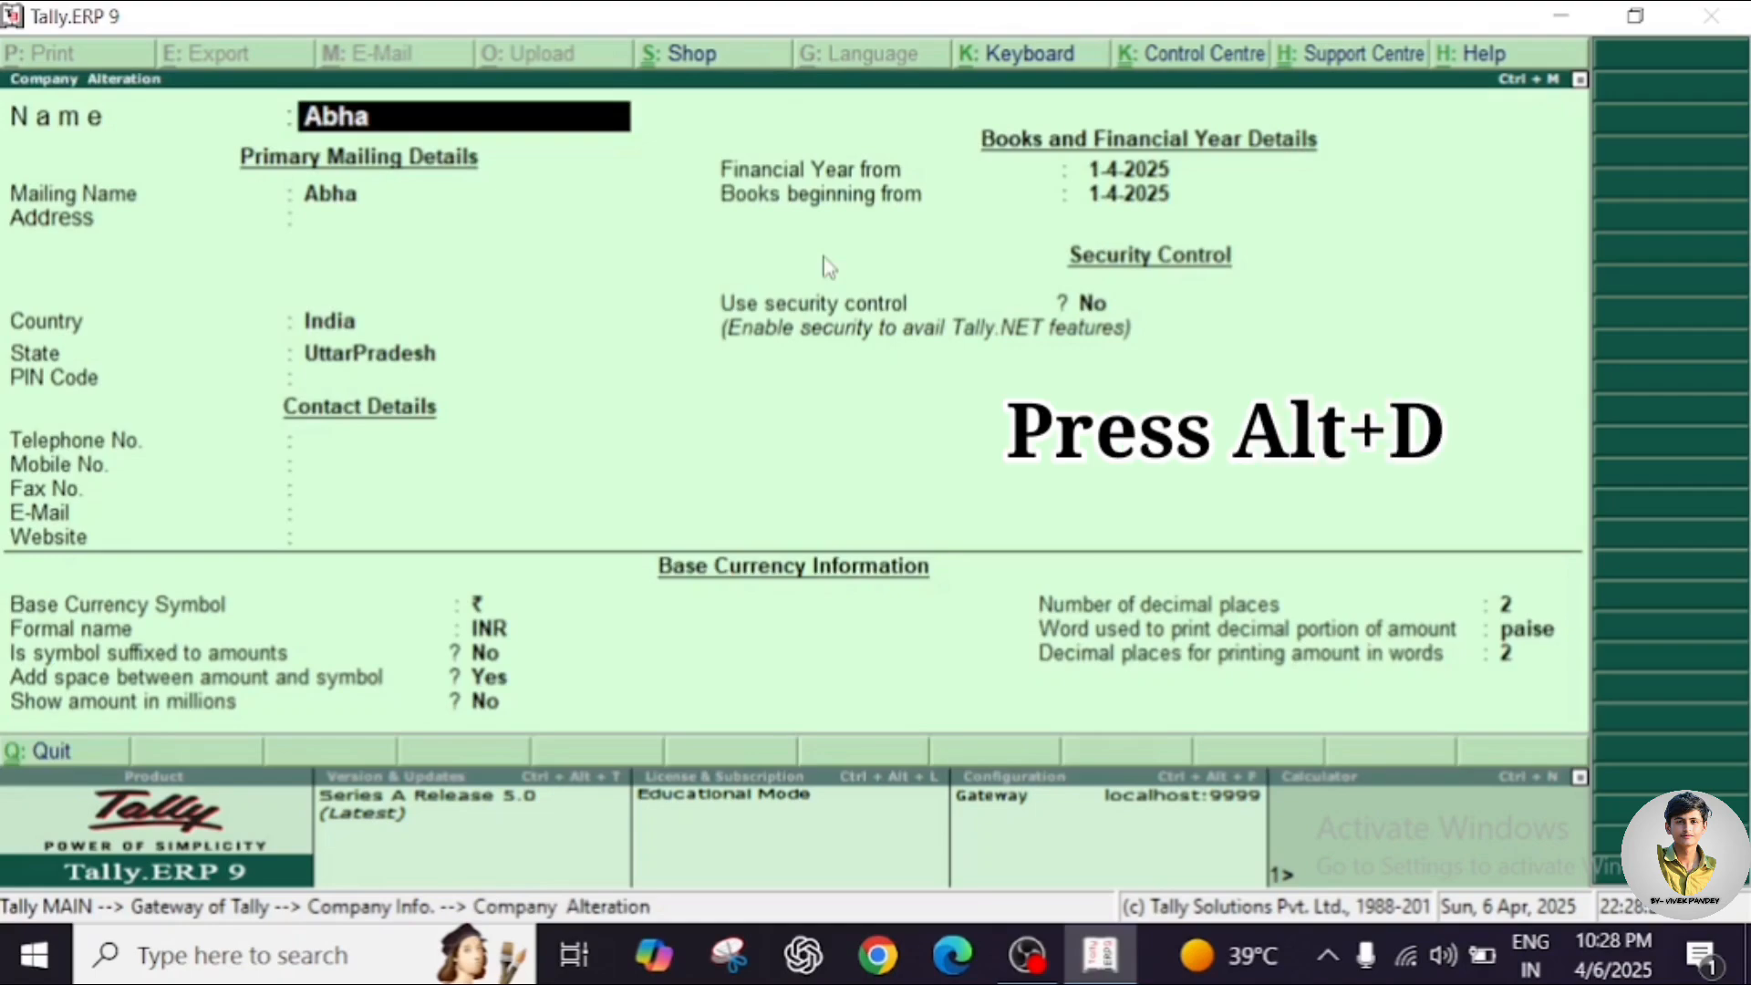
pyautogui.hotkey('alt', 'd')
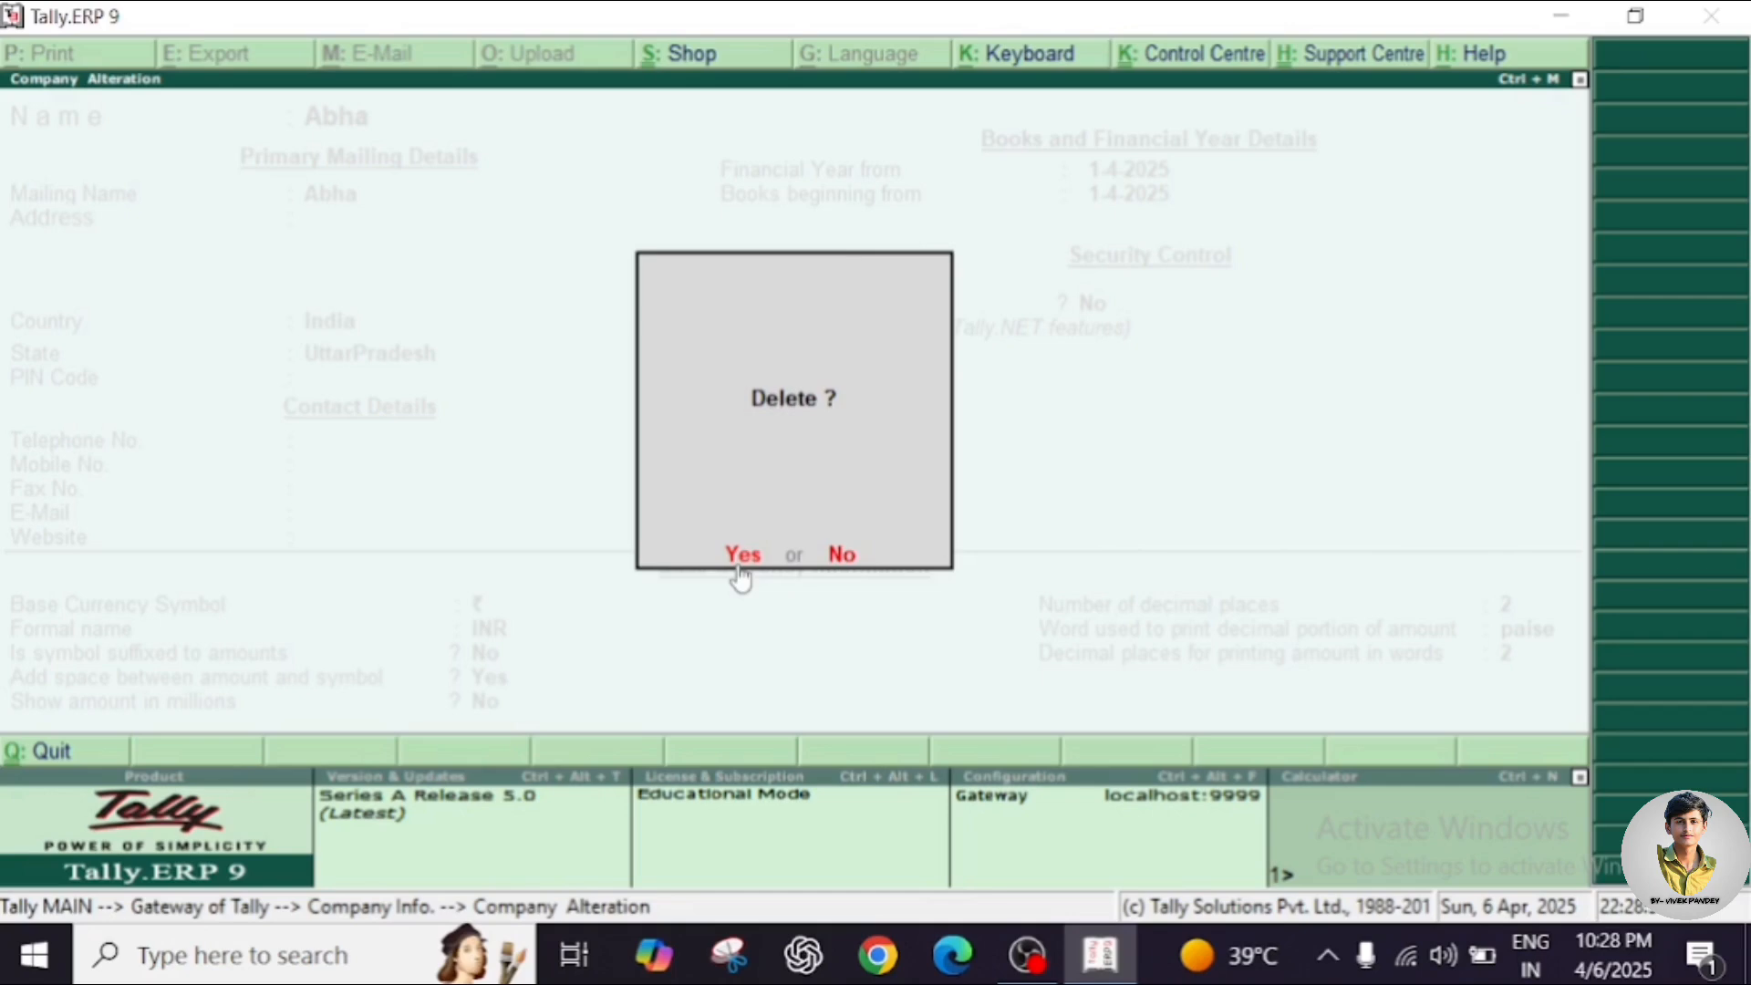
pyautogui.click(841, 558)
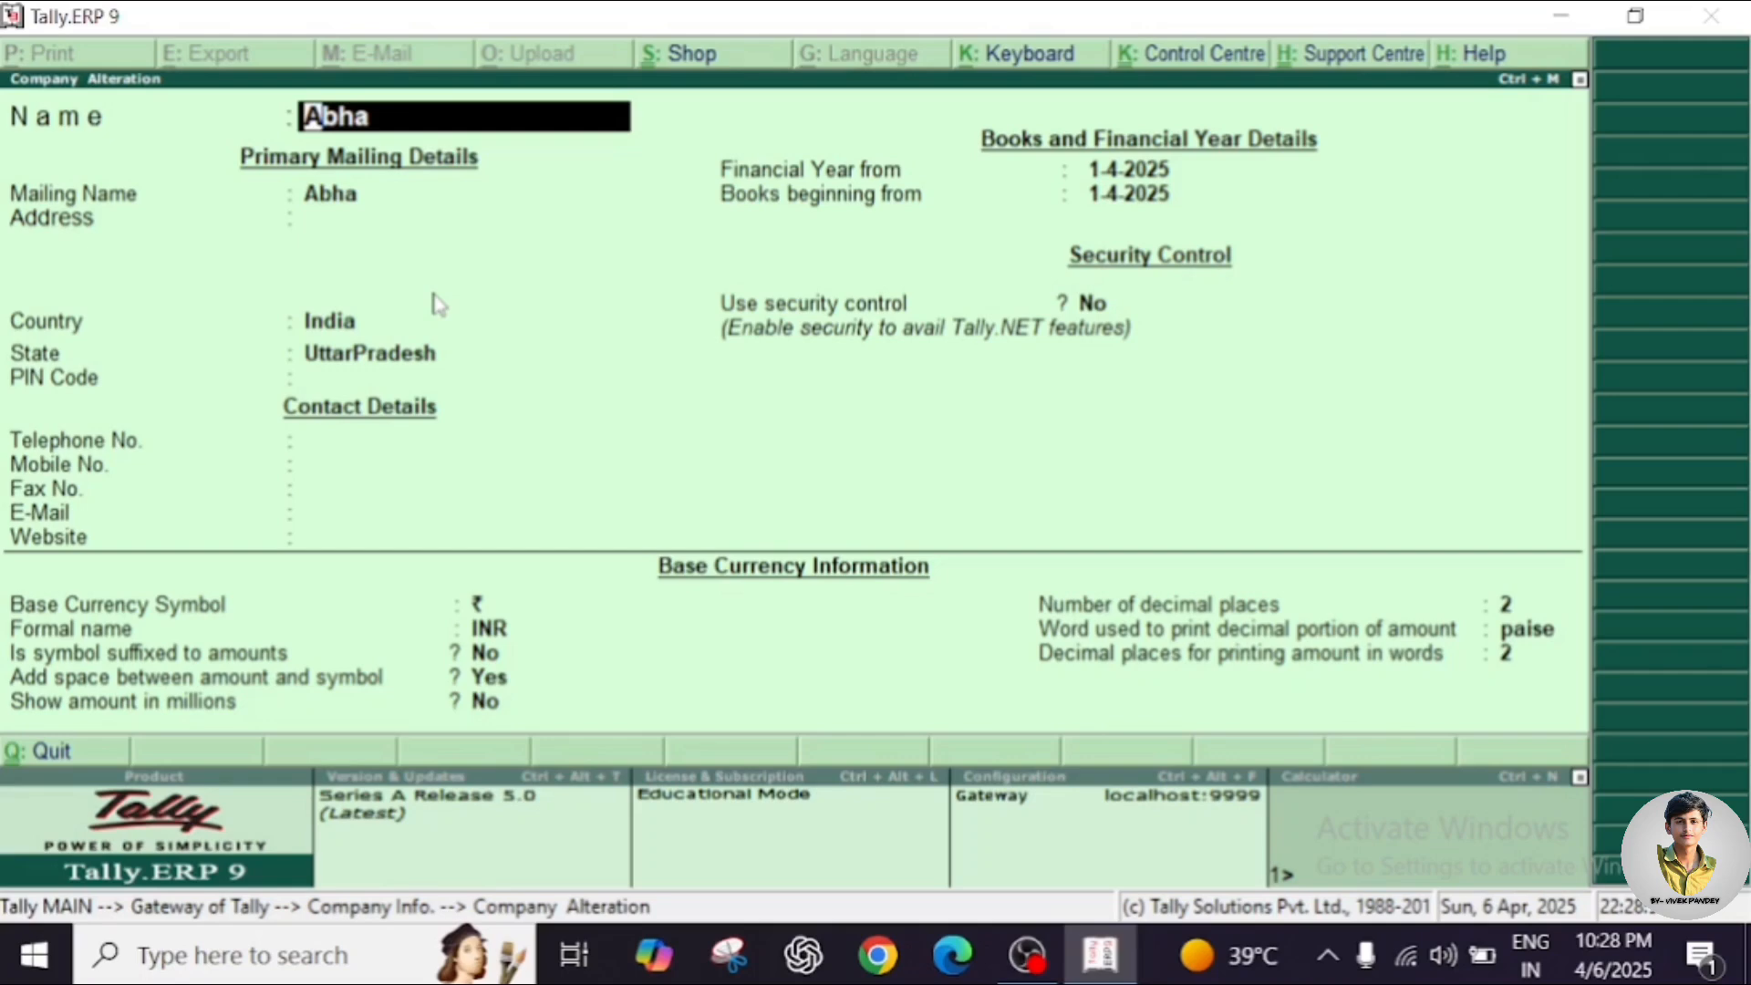
# Enter the company's address and PIN code in the alteration form, keeping the state.
pyautogui.press('Return')
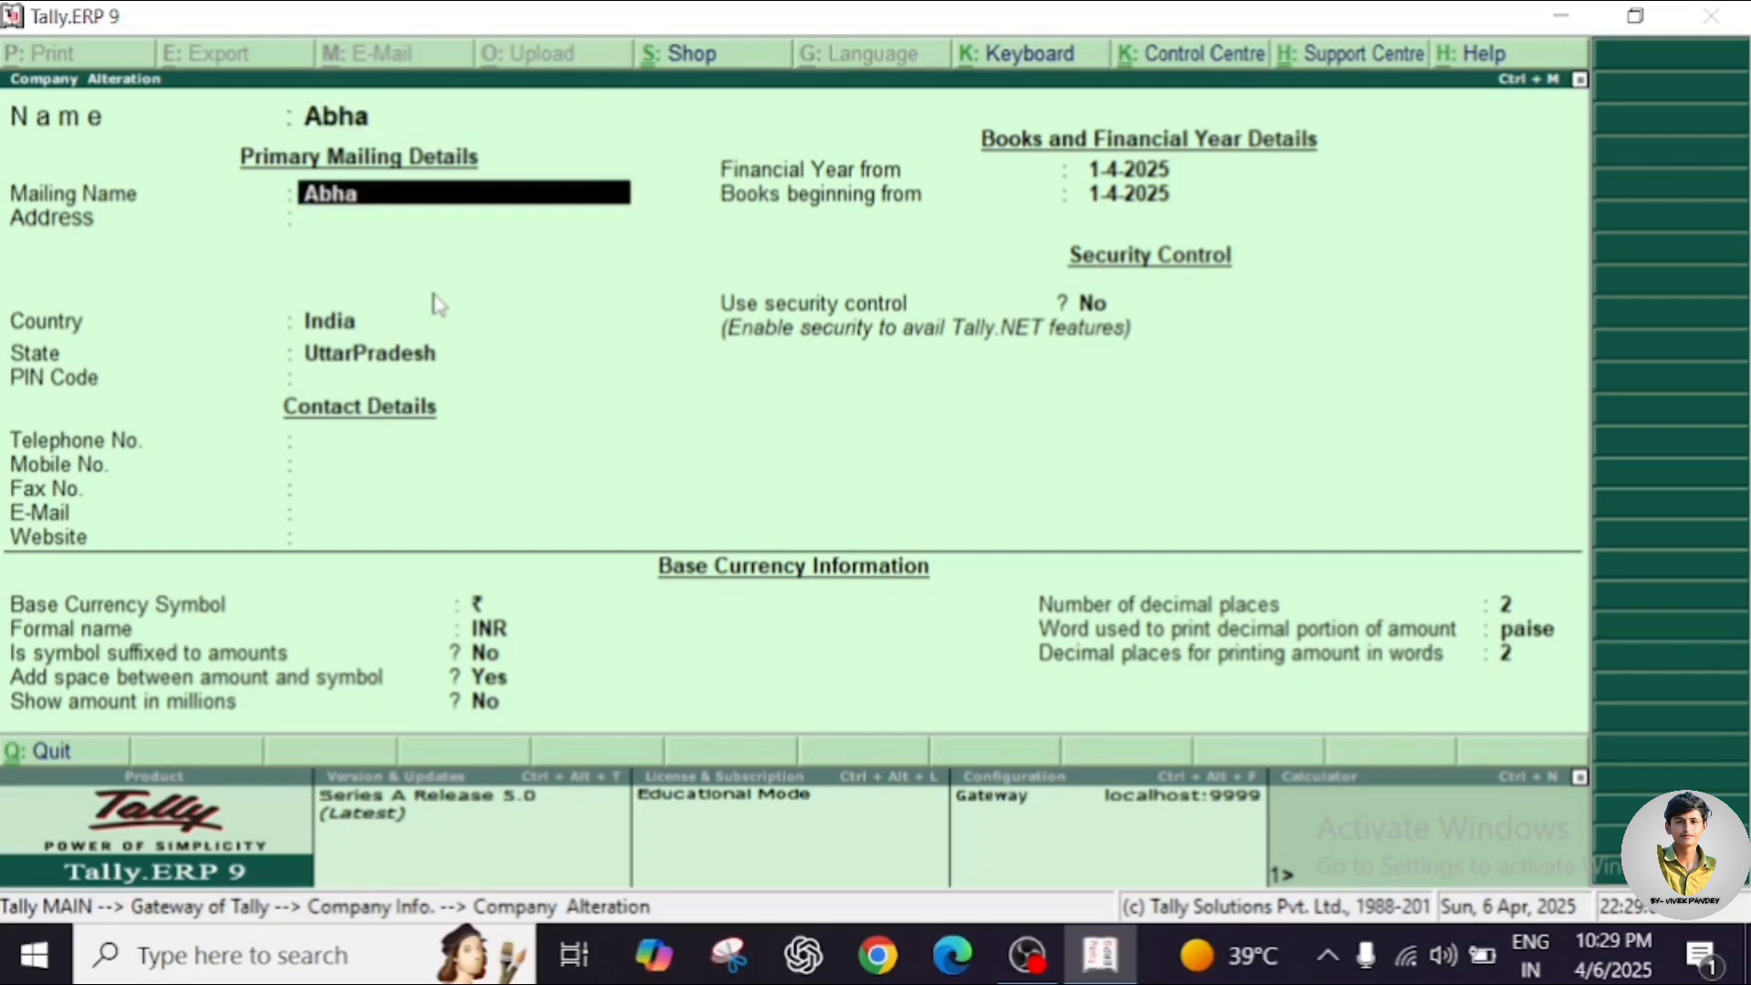
pyautogui.press('Return')
pyautogui.write('H')
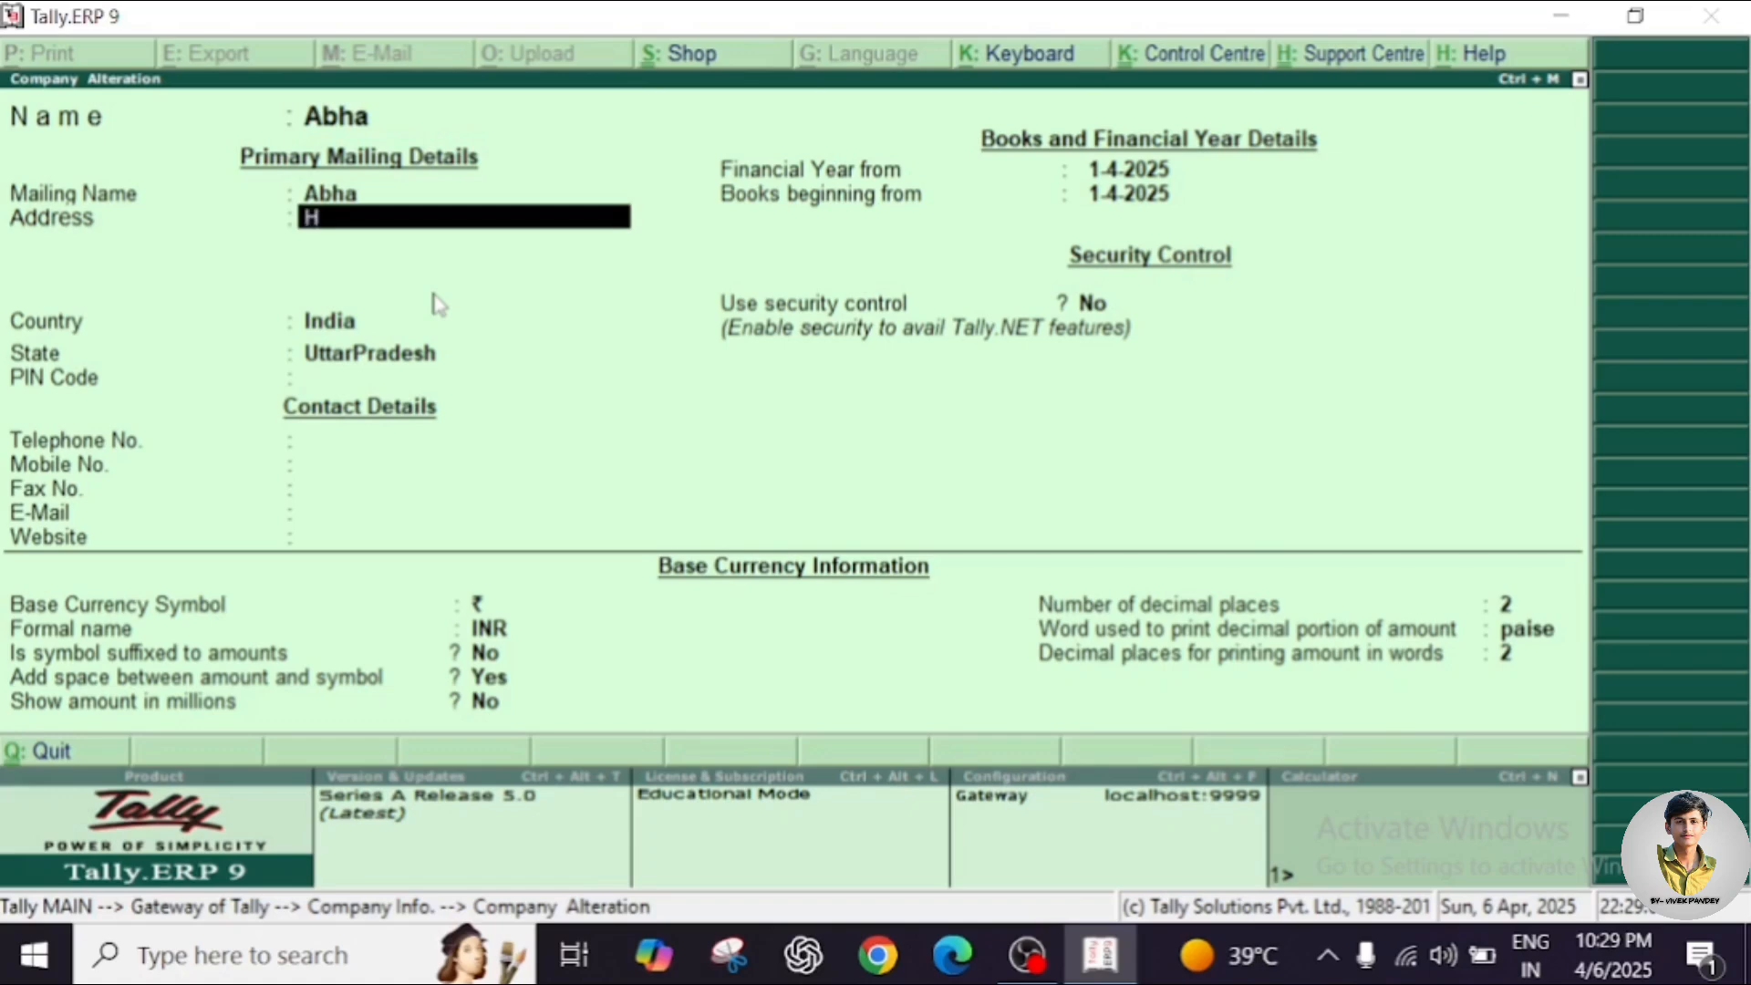
pyautogui.write('anumanganj')
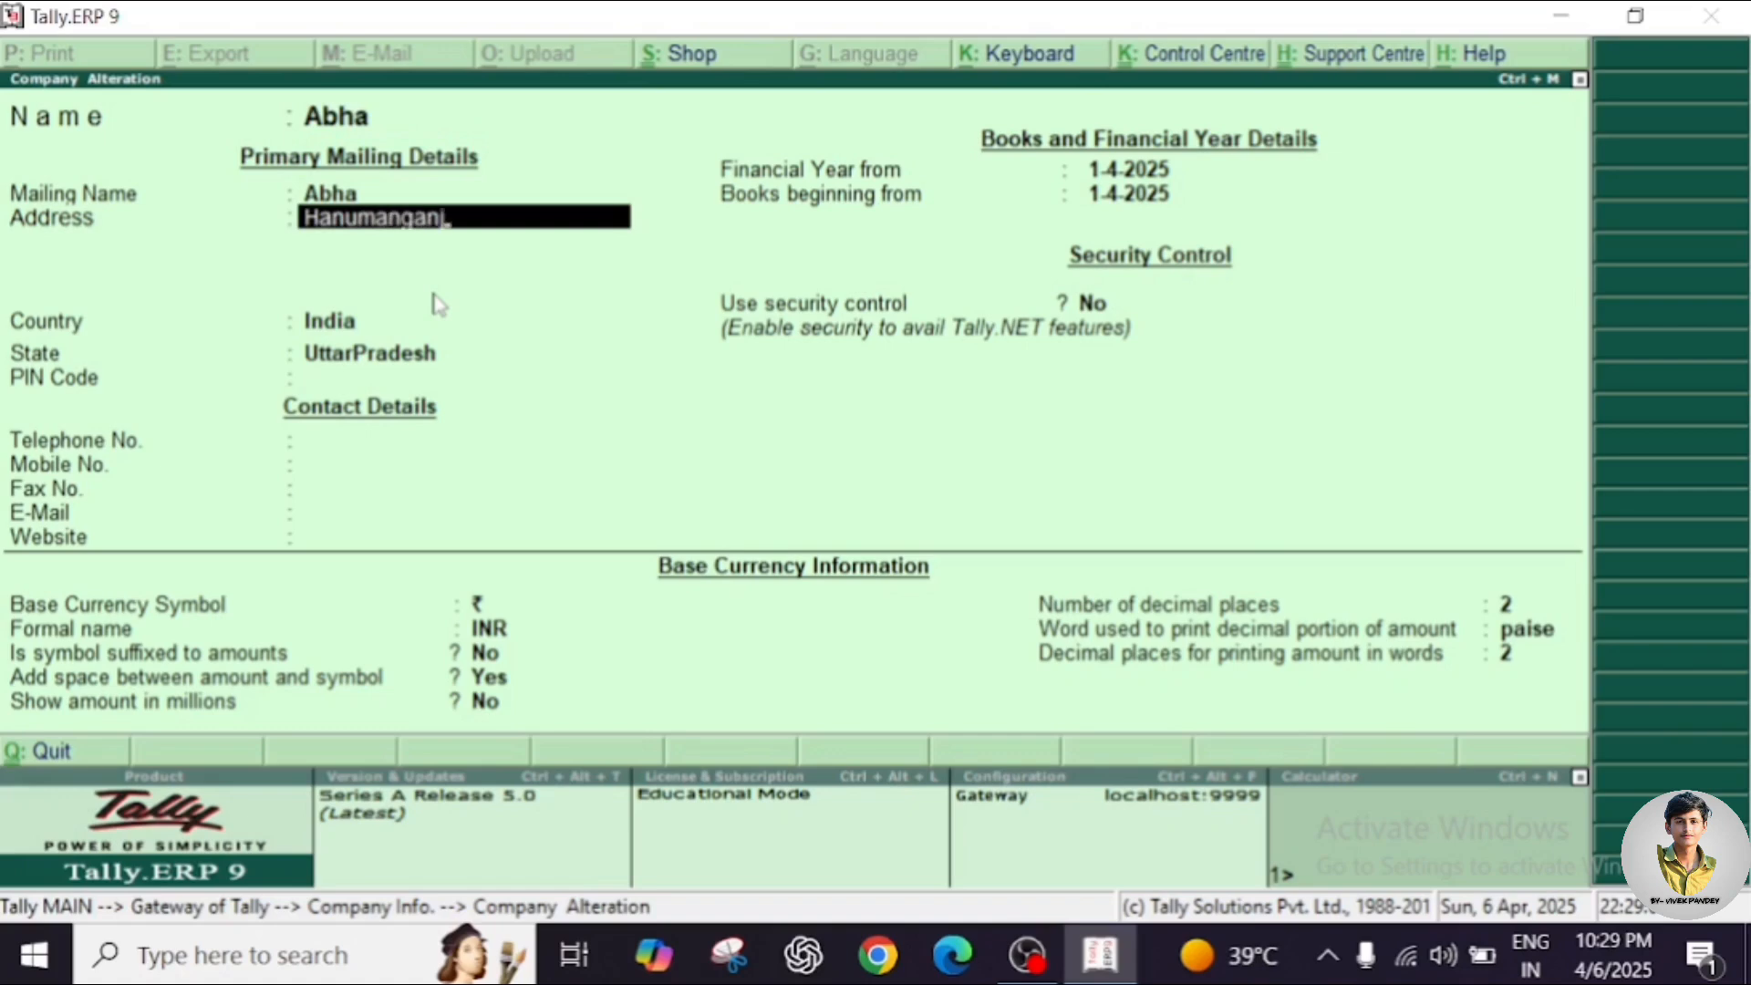
pyautogui.press('Return')
pyautogui.press('Return')
pyautogui.press('Return')
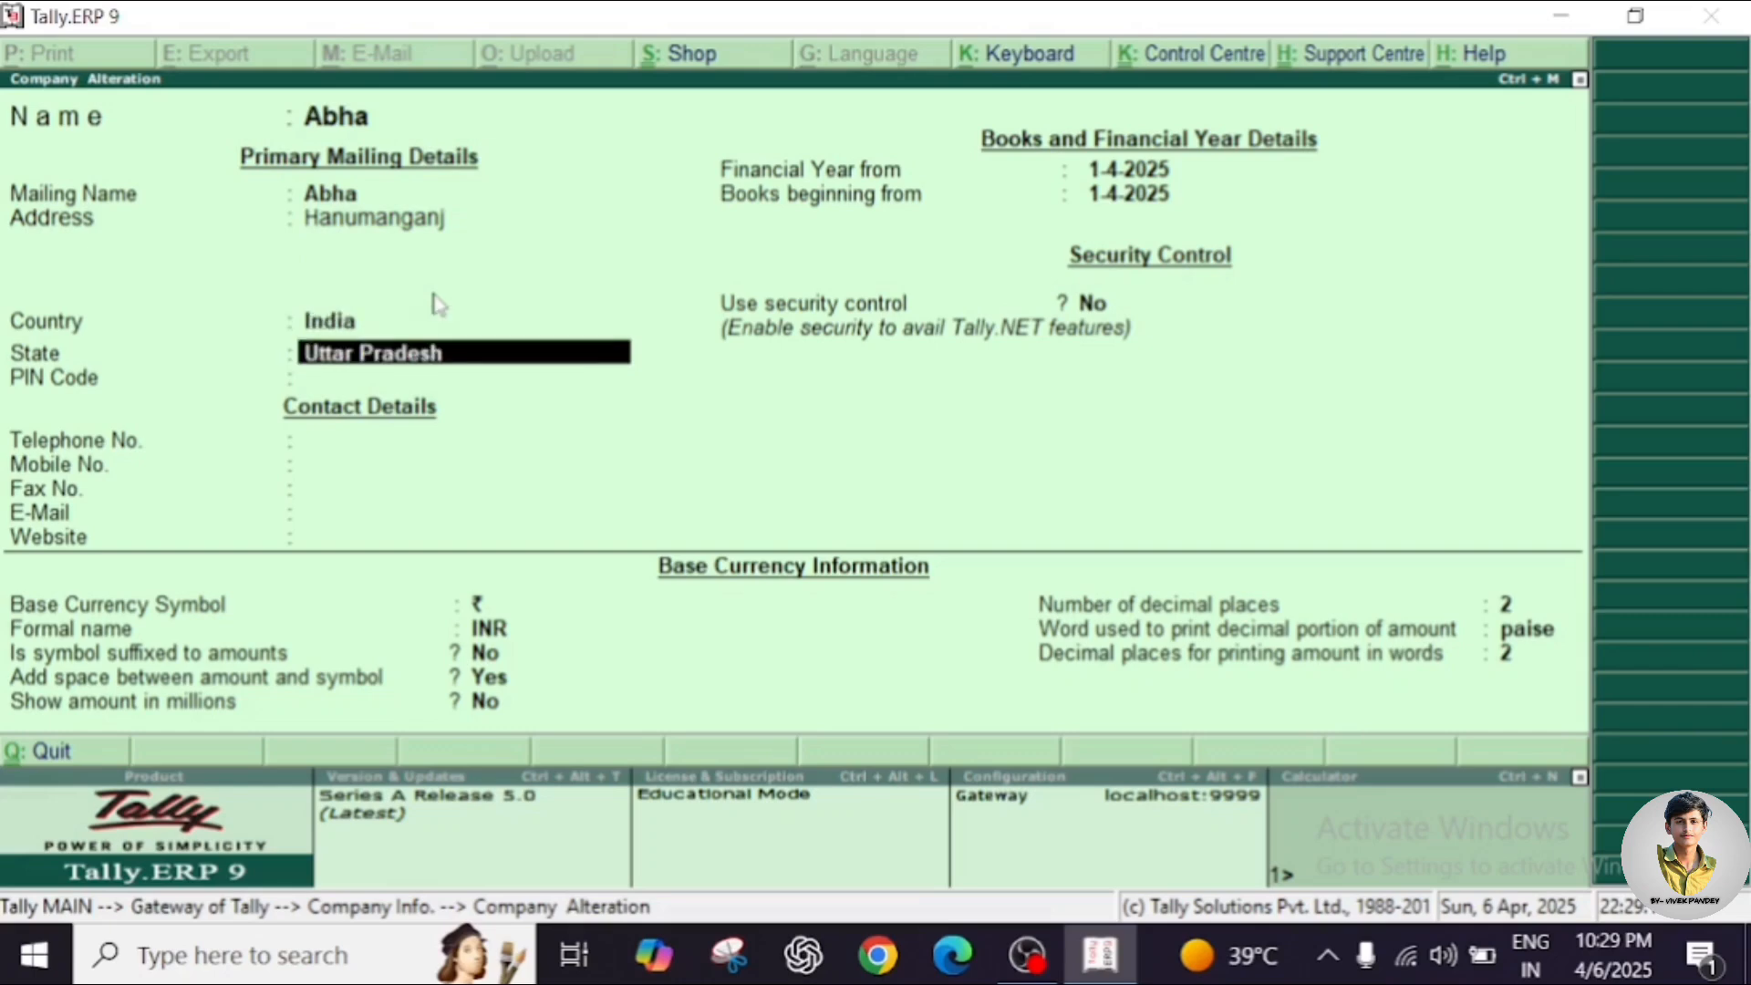
pyautogui.press('Return')
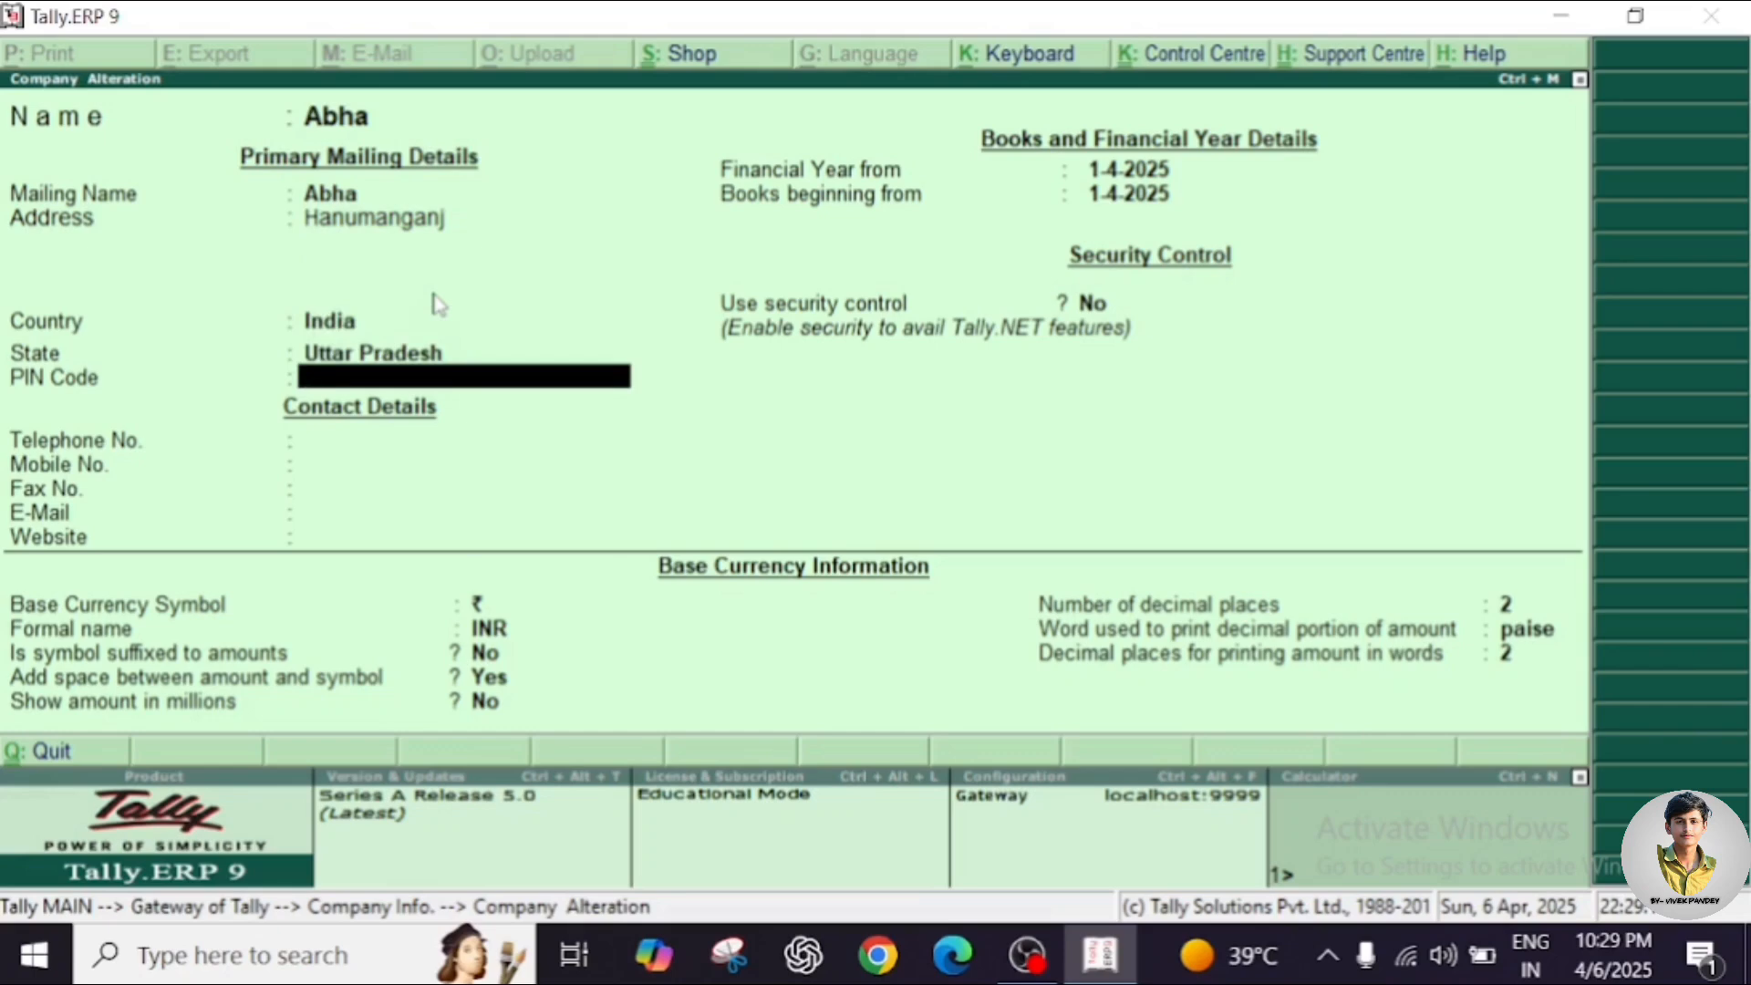
pyautogui.write('272150')
pyautogui.press('Return')
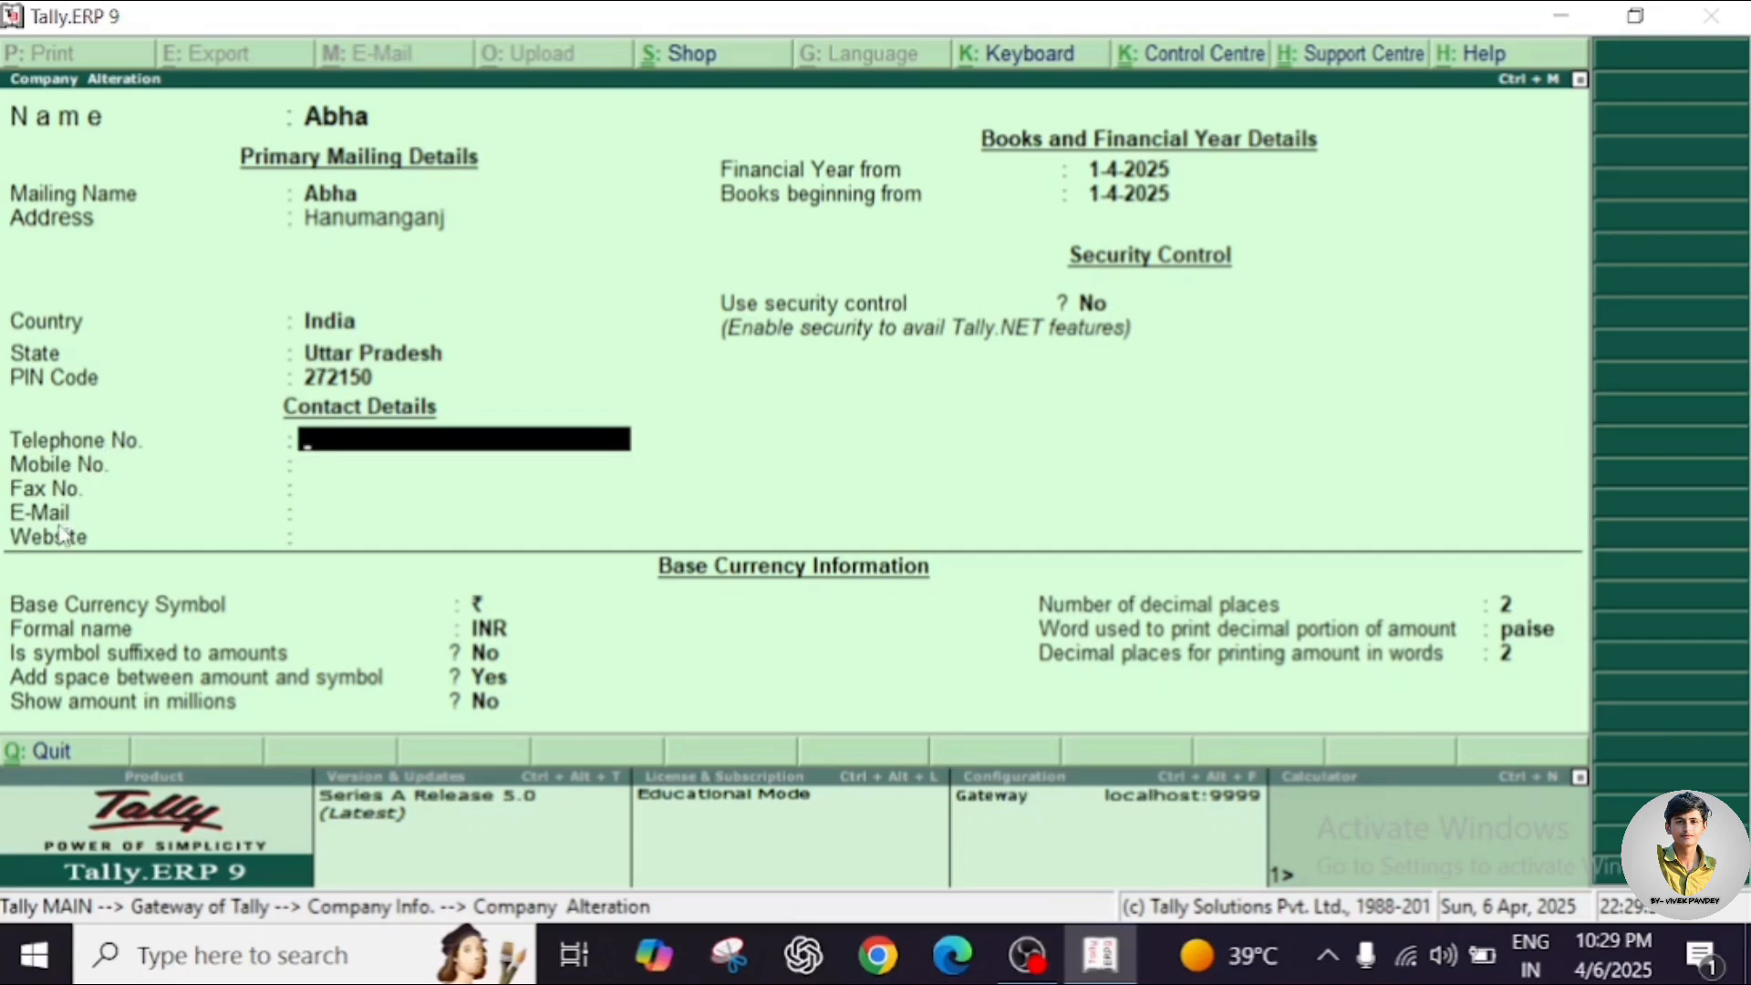
# Save the alteration with Ctrl+A and return to the Company Info menu.
pyautogui.click(359, 436)
pyautogui.hotkey('ctrl', 'a')
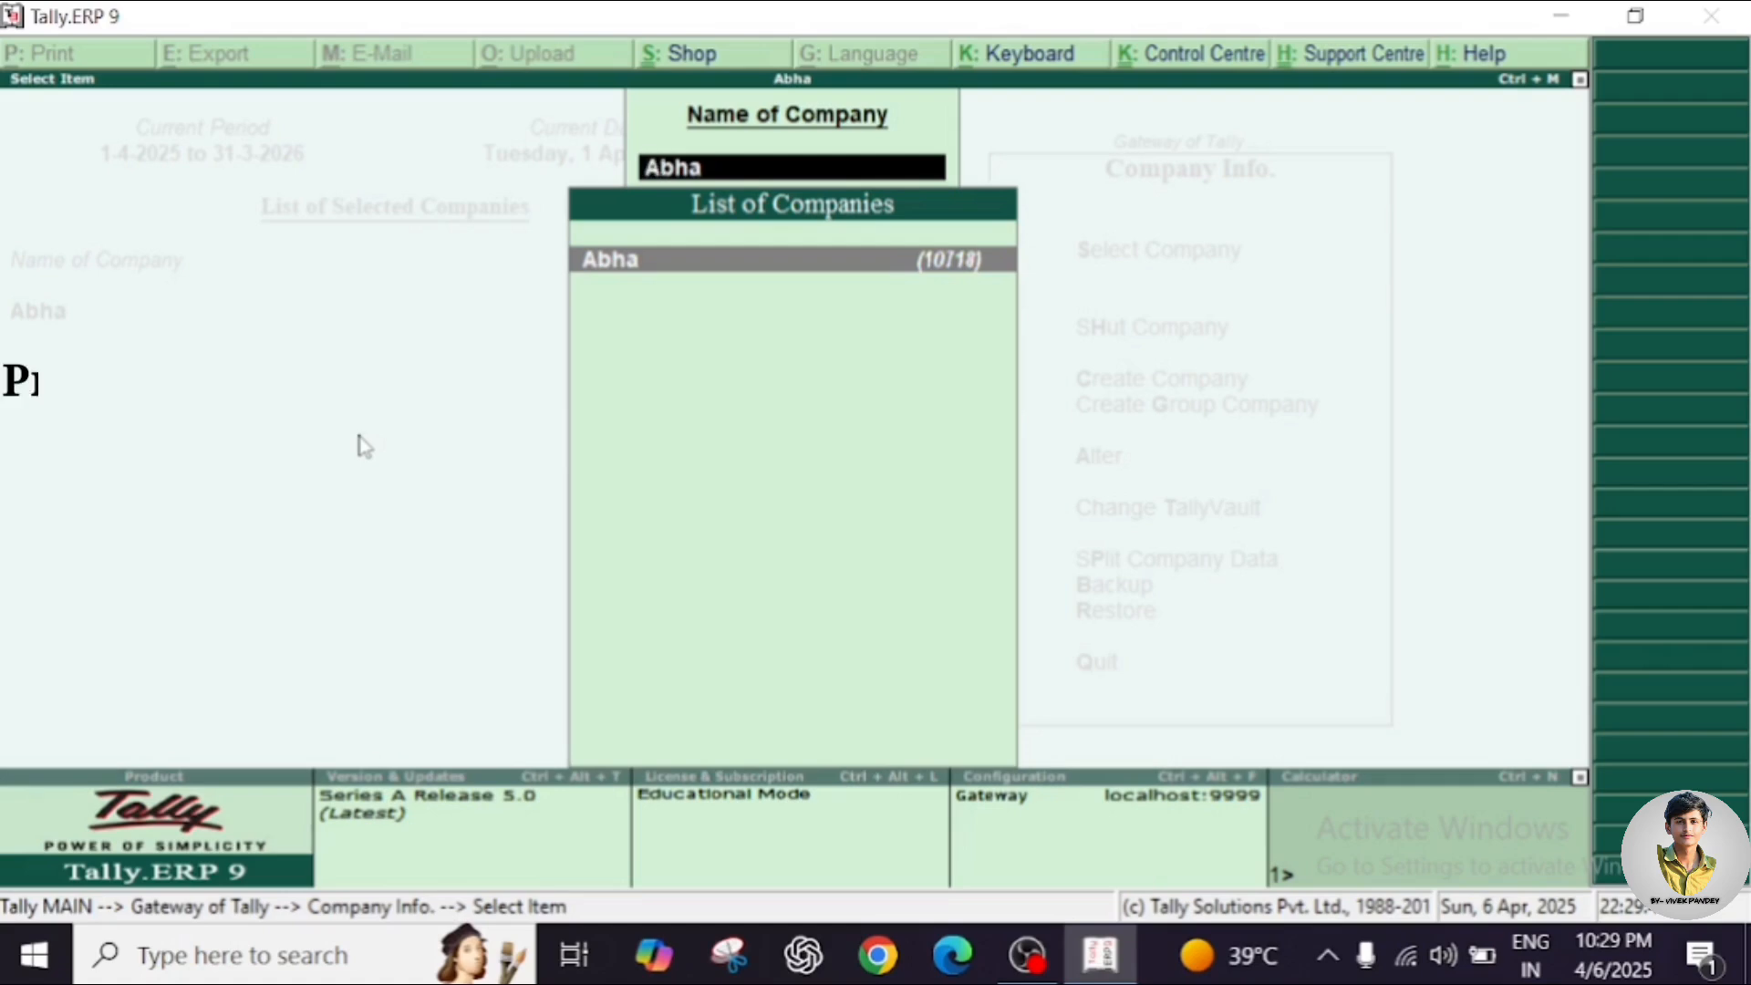
pyautogui.press('Escape')
pyautogui.press('Escape')
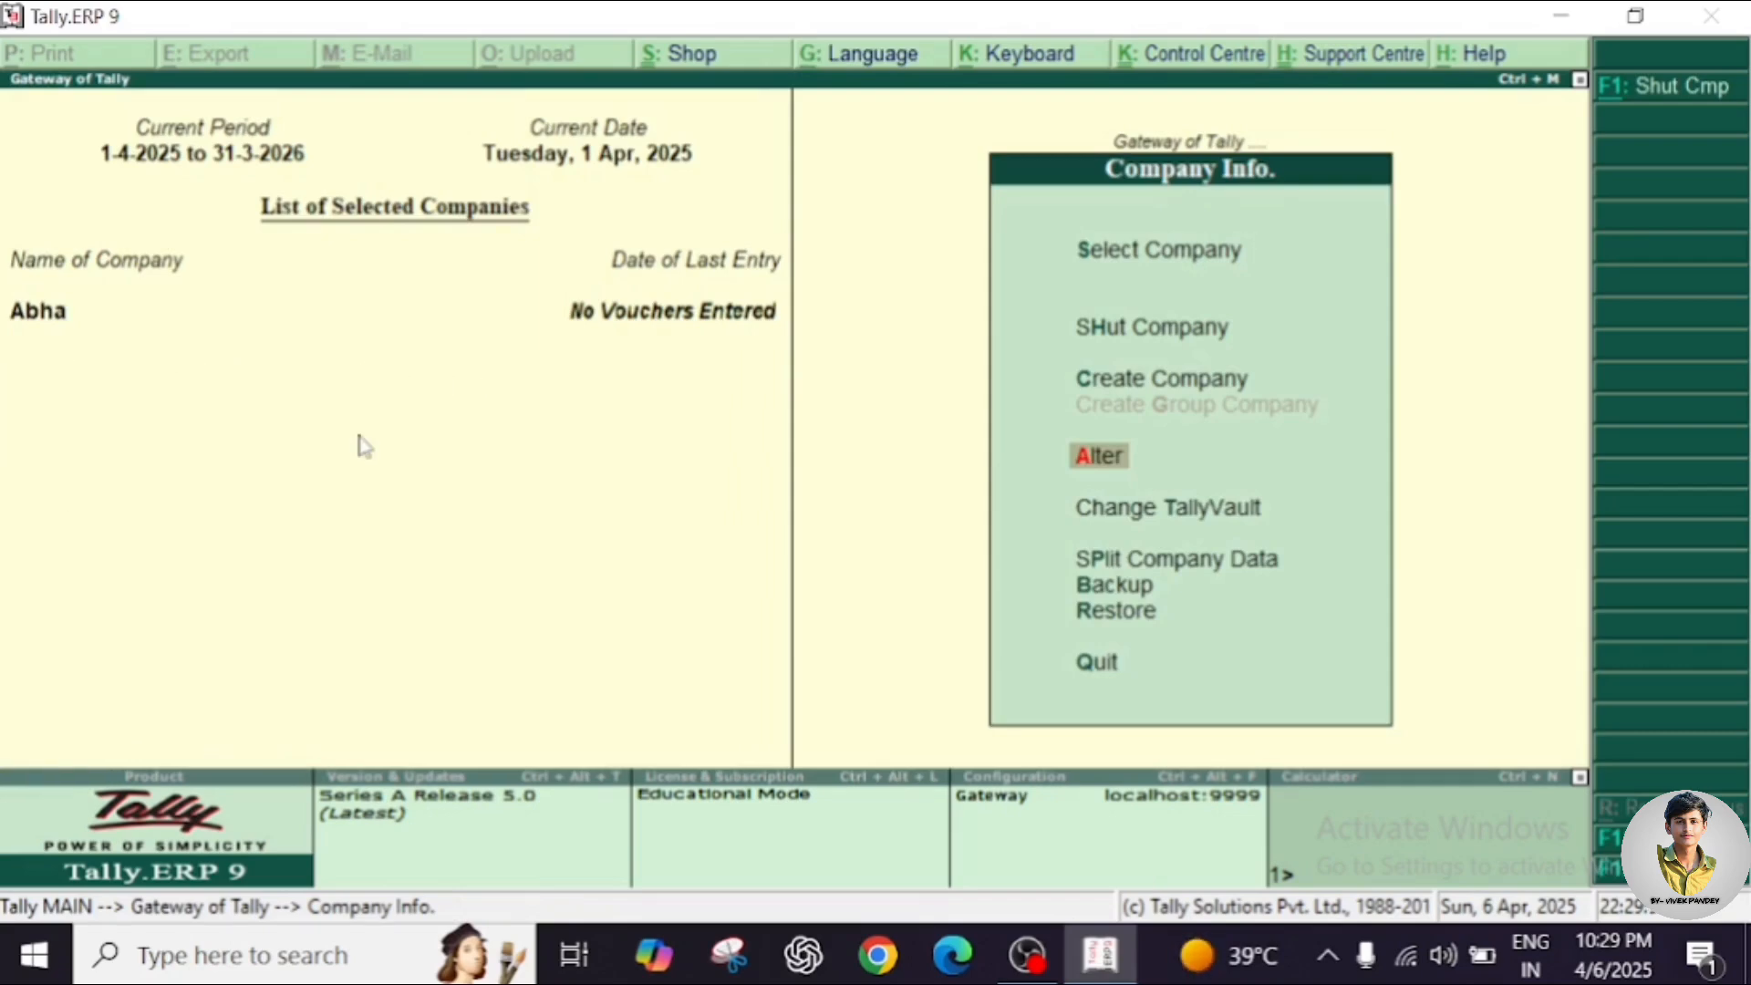
pyautogui.press('Down')
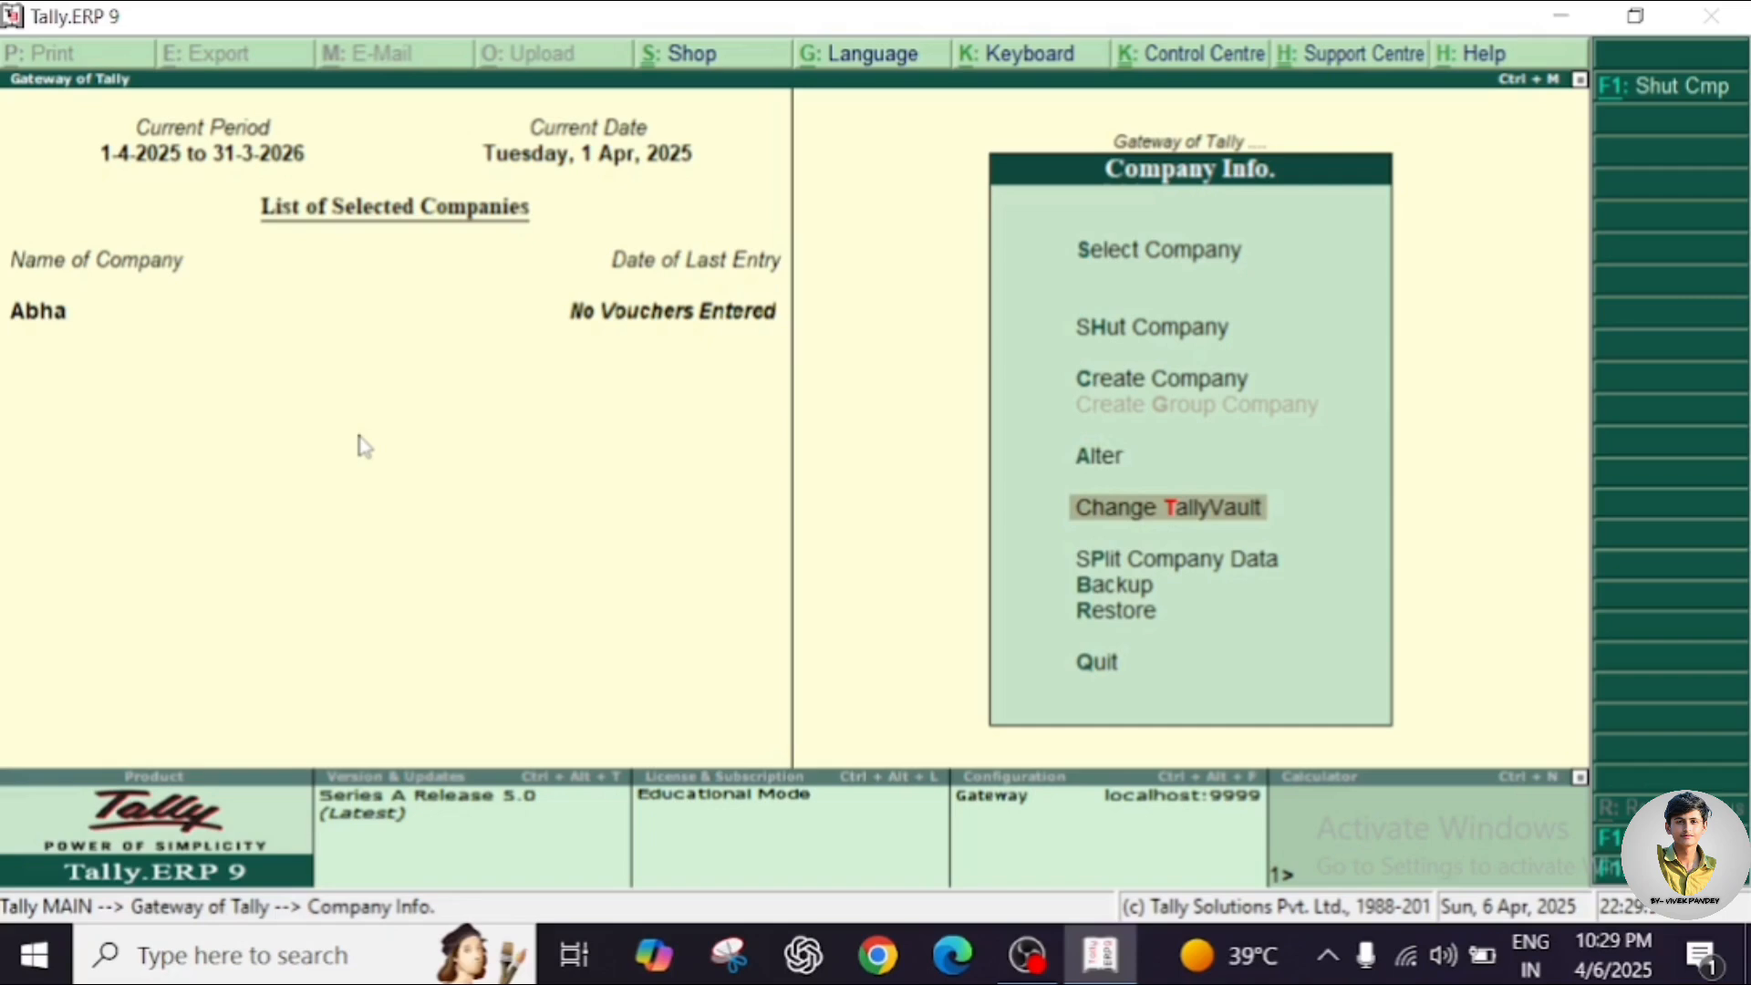
pyautogui.click(1116, 516)
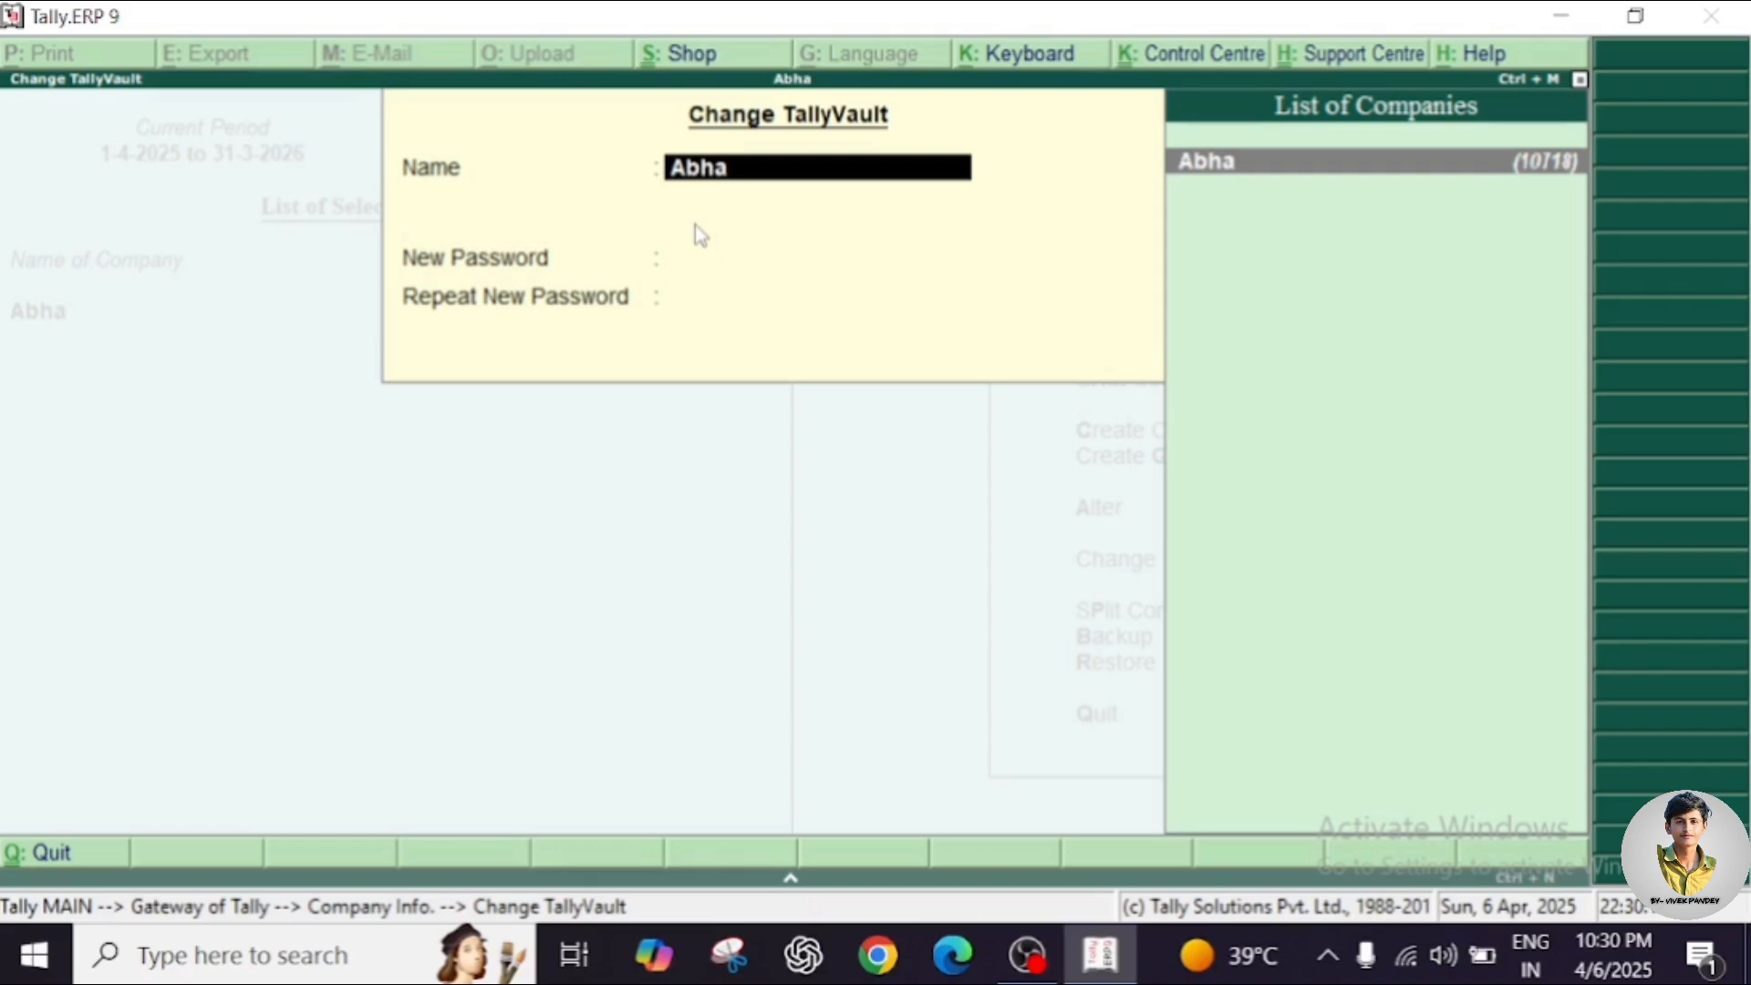
pyautogui.press('Return')
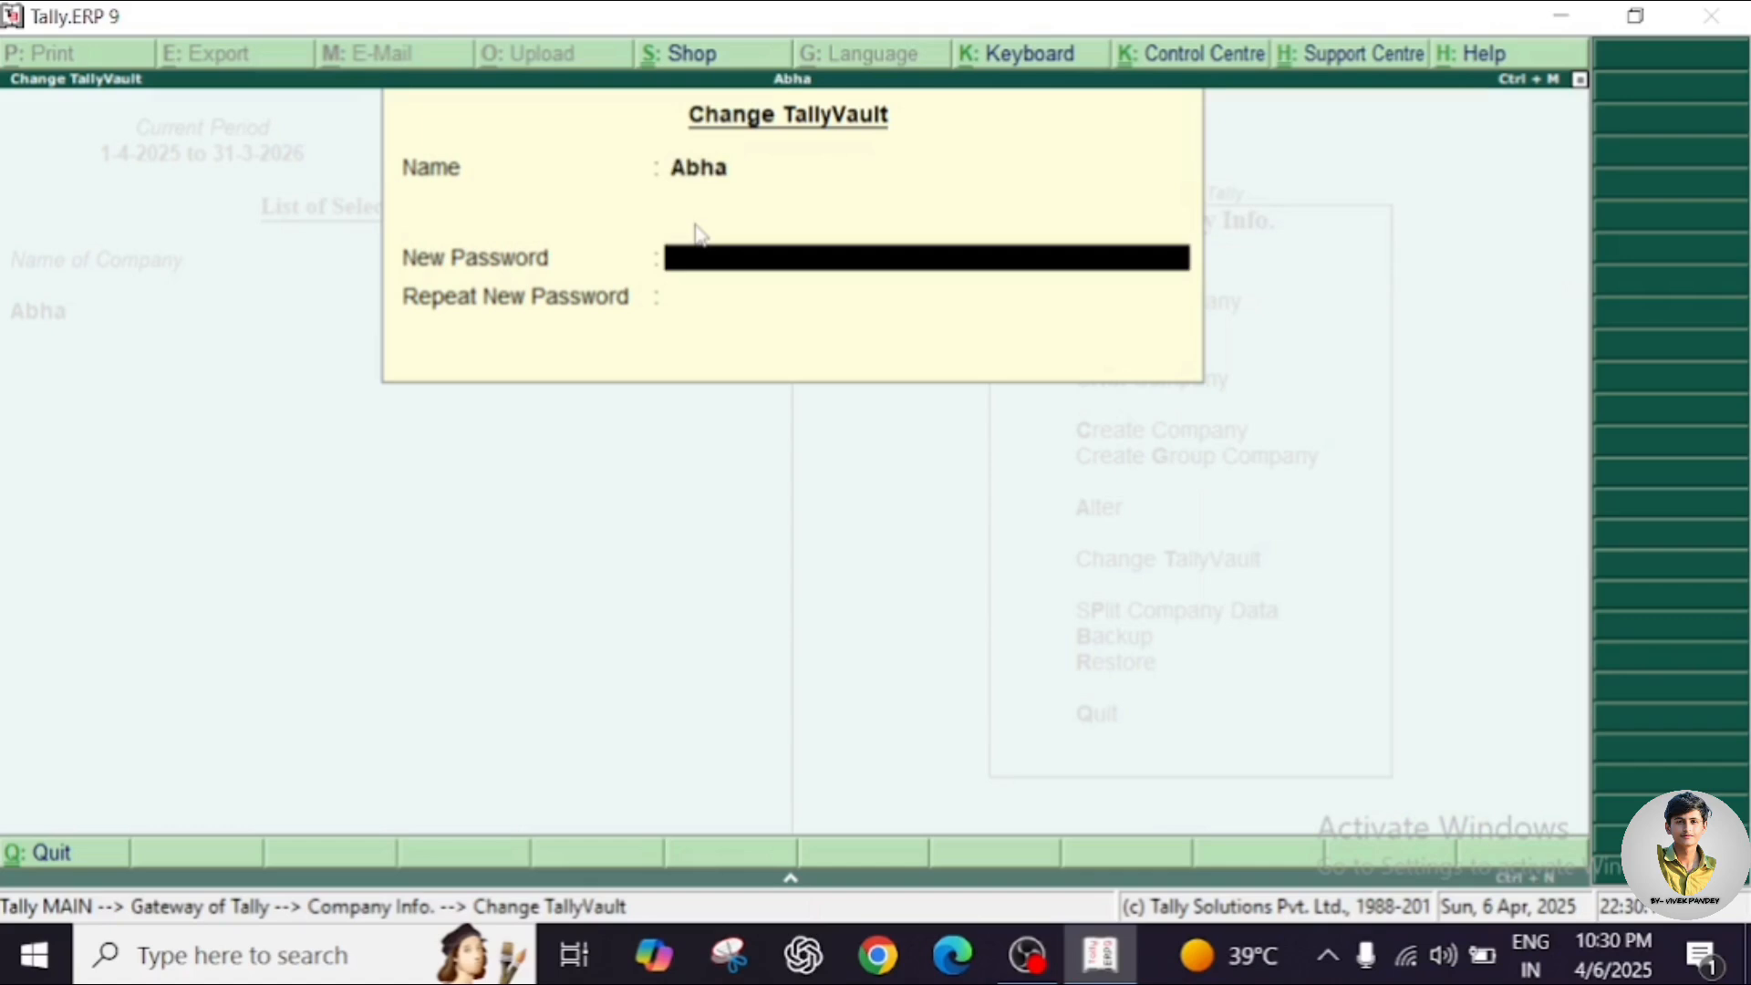
pyautogui.press('Return')
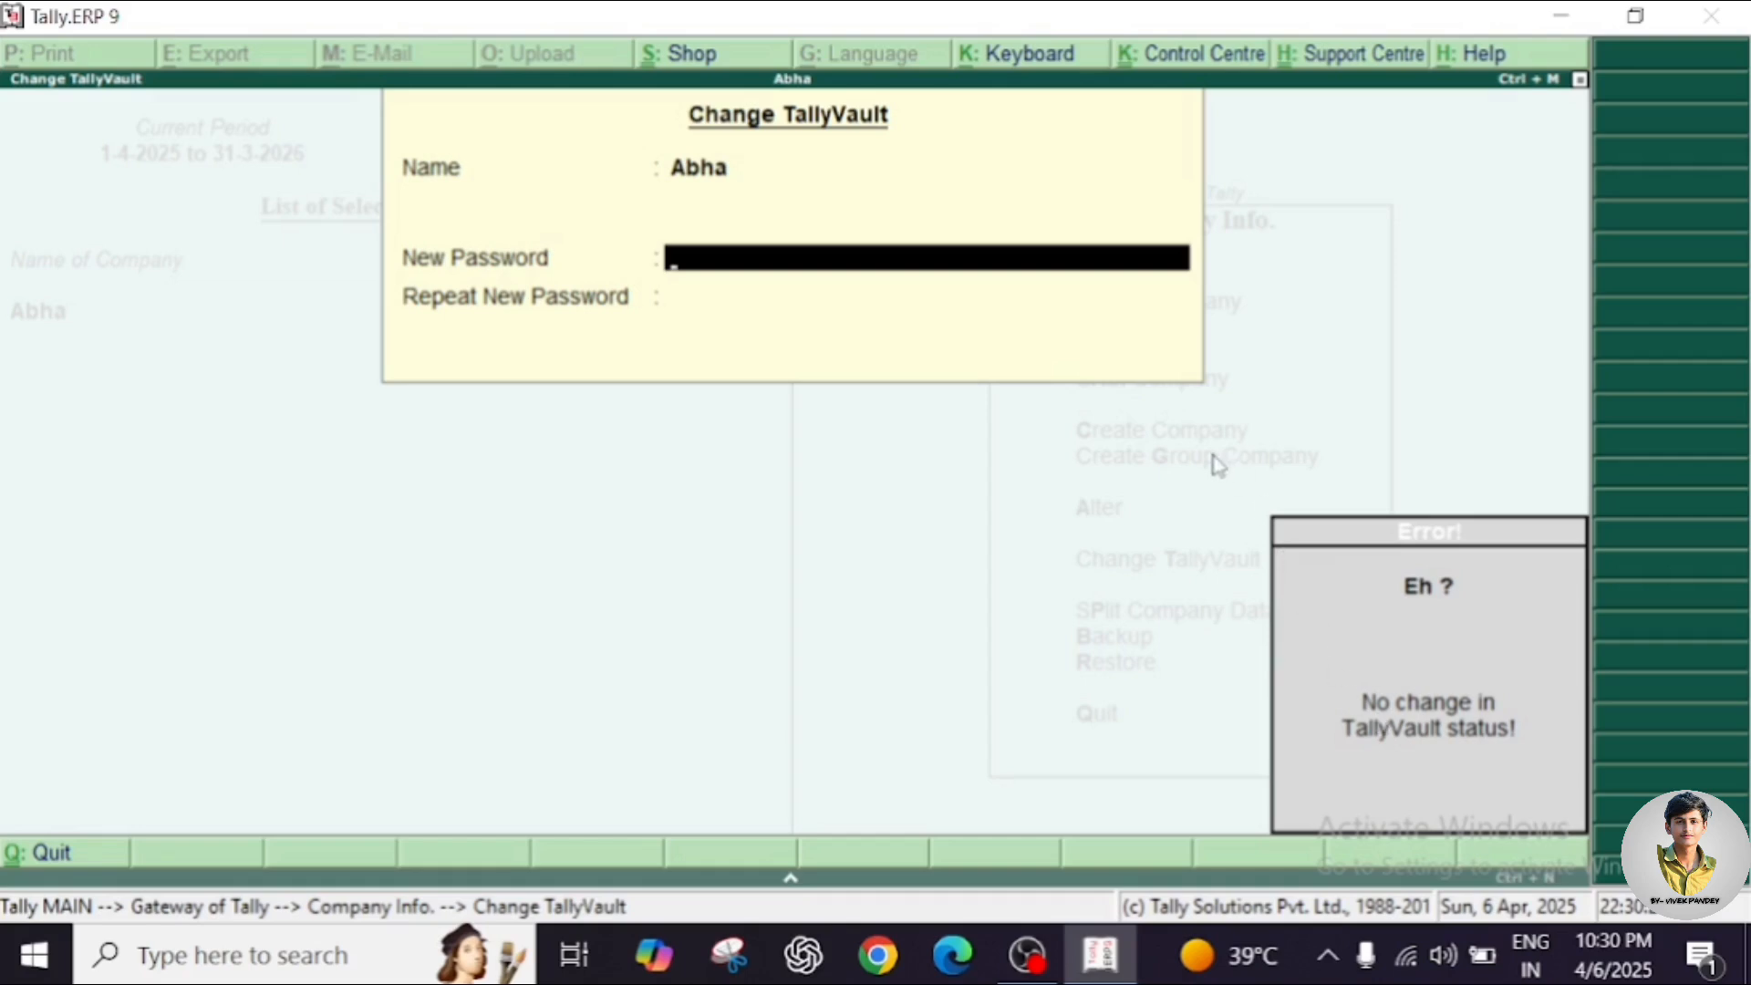
pyautogui.press('Escape')
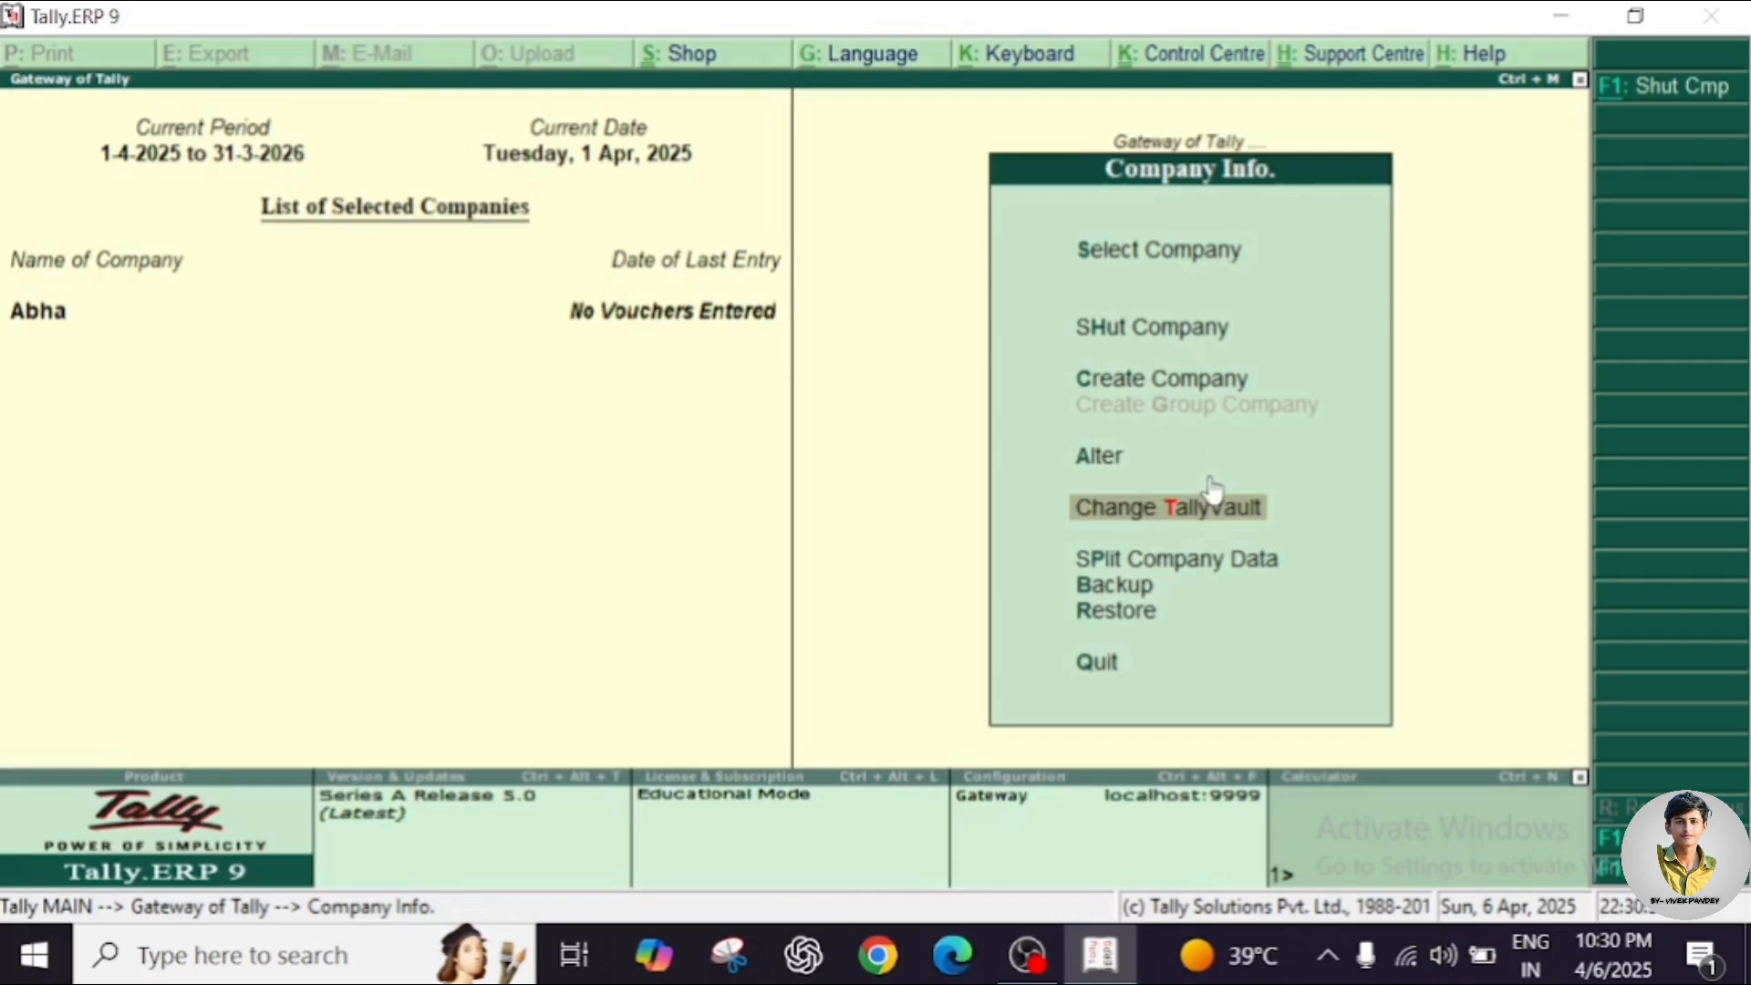
pyautogui.press('Down')
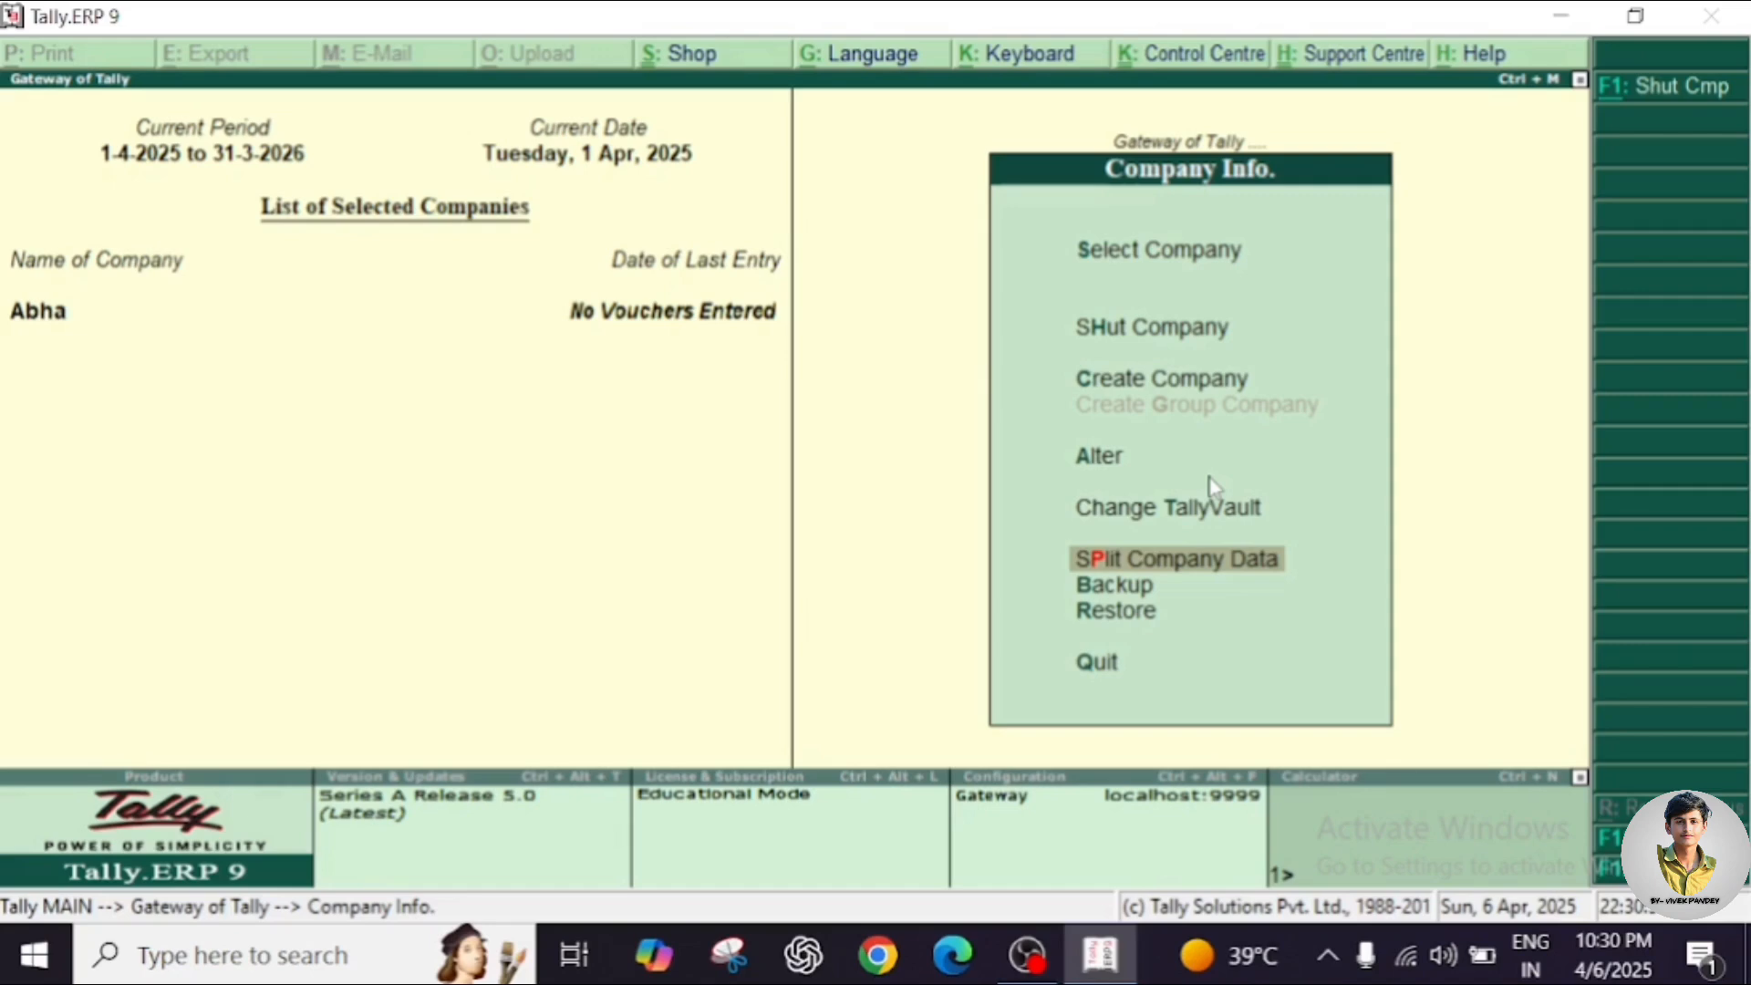
# Move down the Company Info menu to the Restore option.
pyautogui.press('Down')
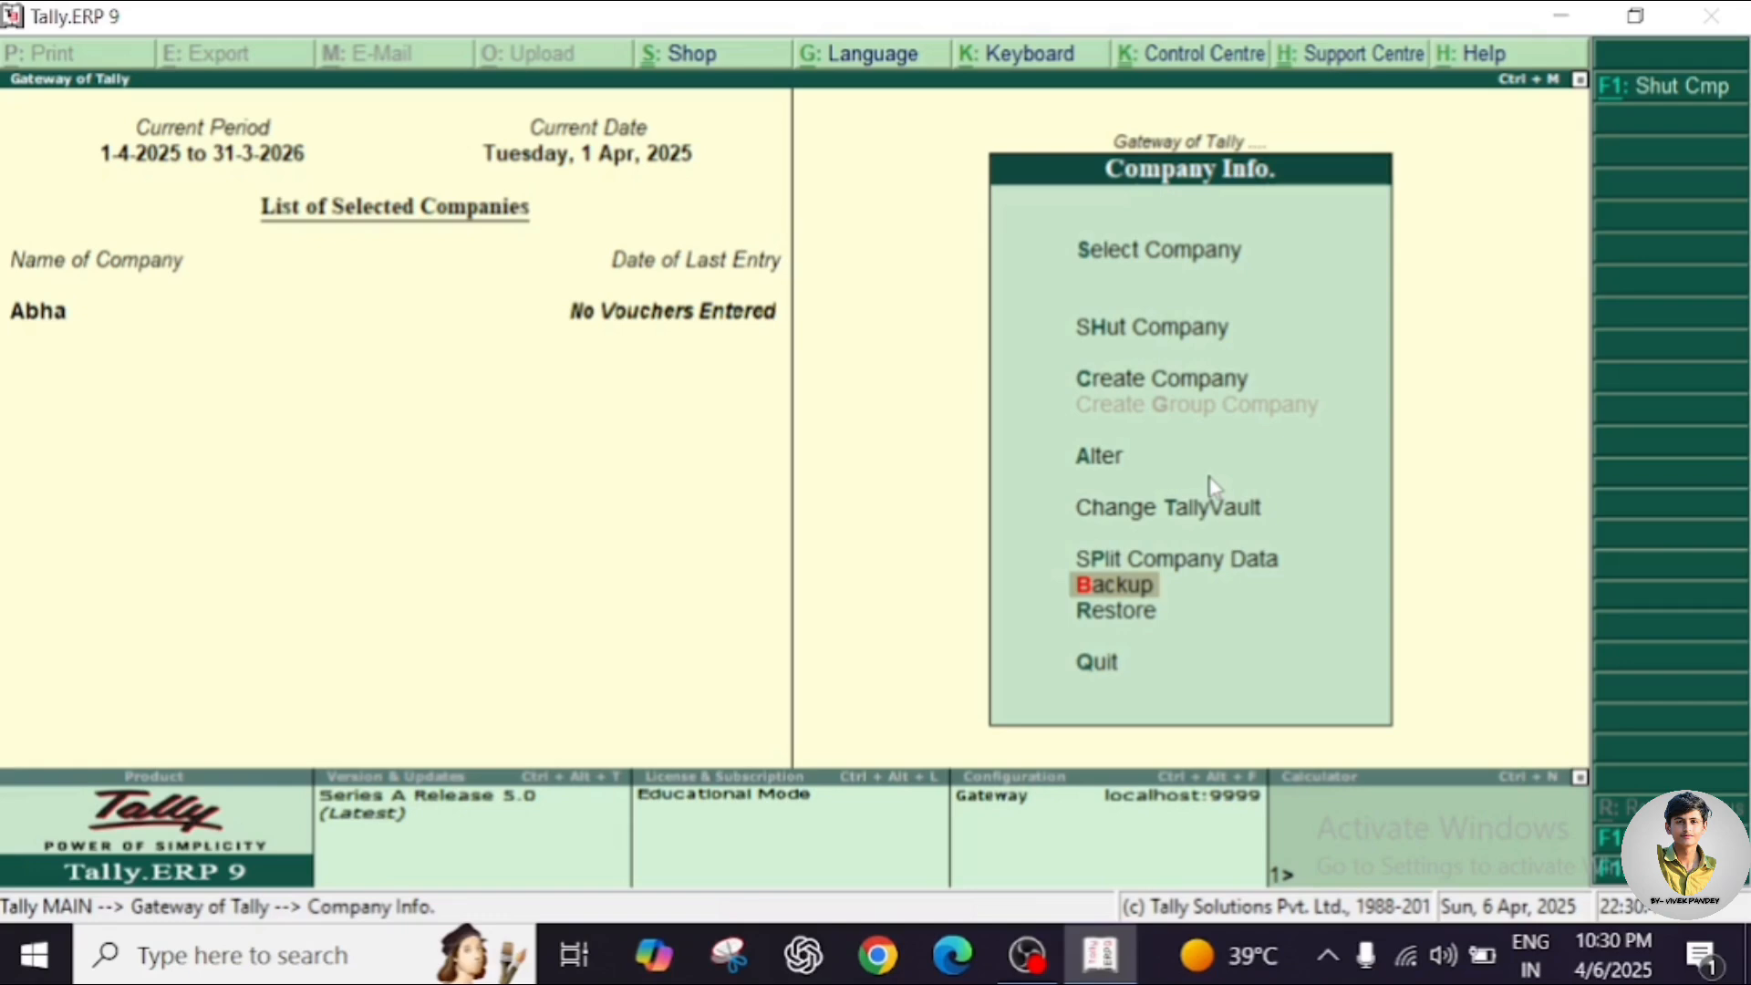
pyautogui.press('Down')
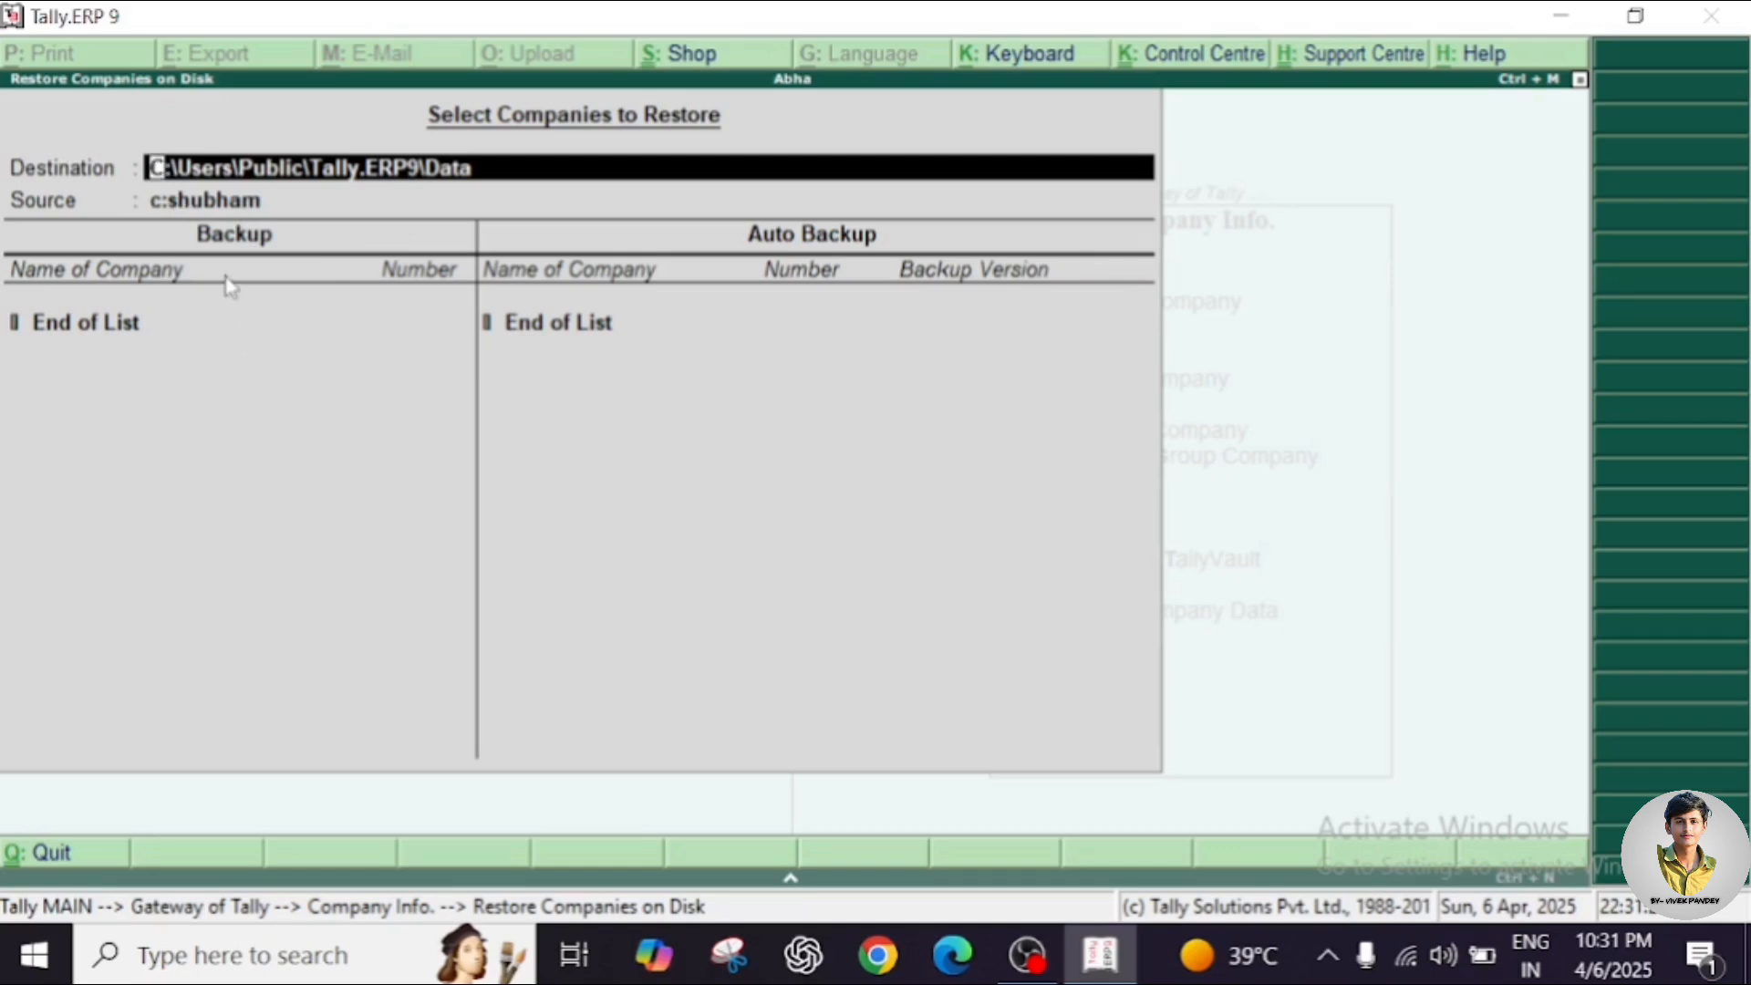
# Restore company 10517 from c:shubham, accepting the selection and overwriting the existing data.
pyautogui.press('Return')
pyautogui.press('Return')
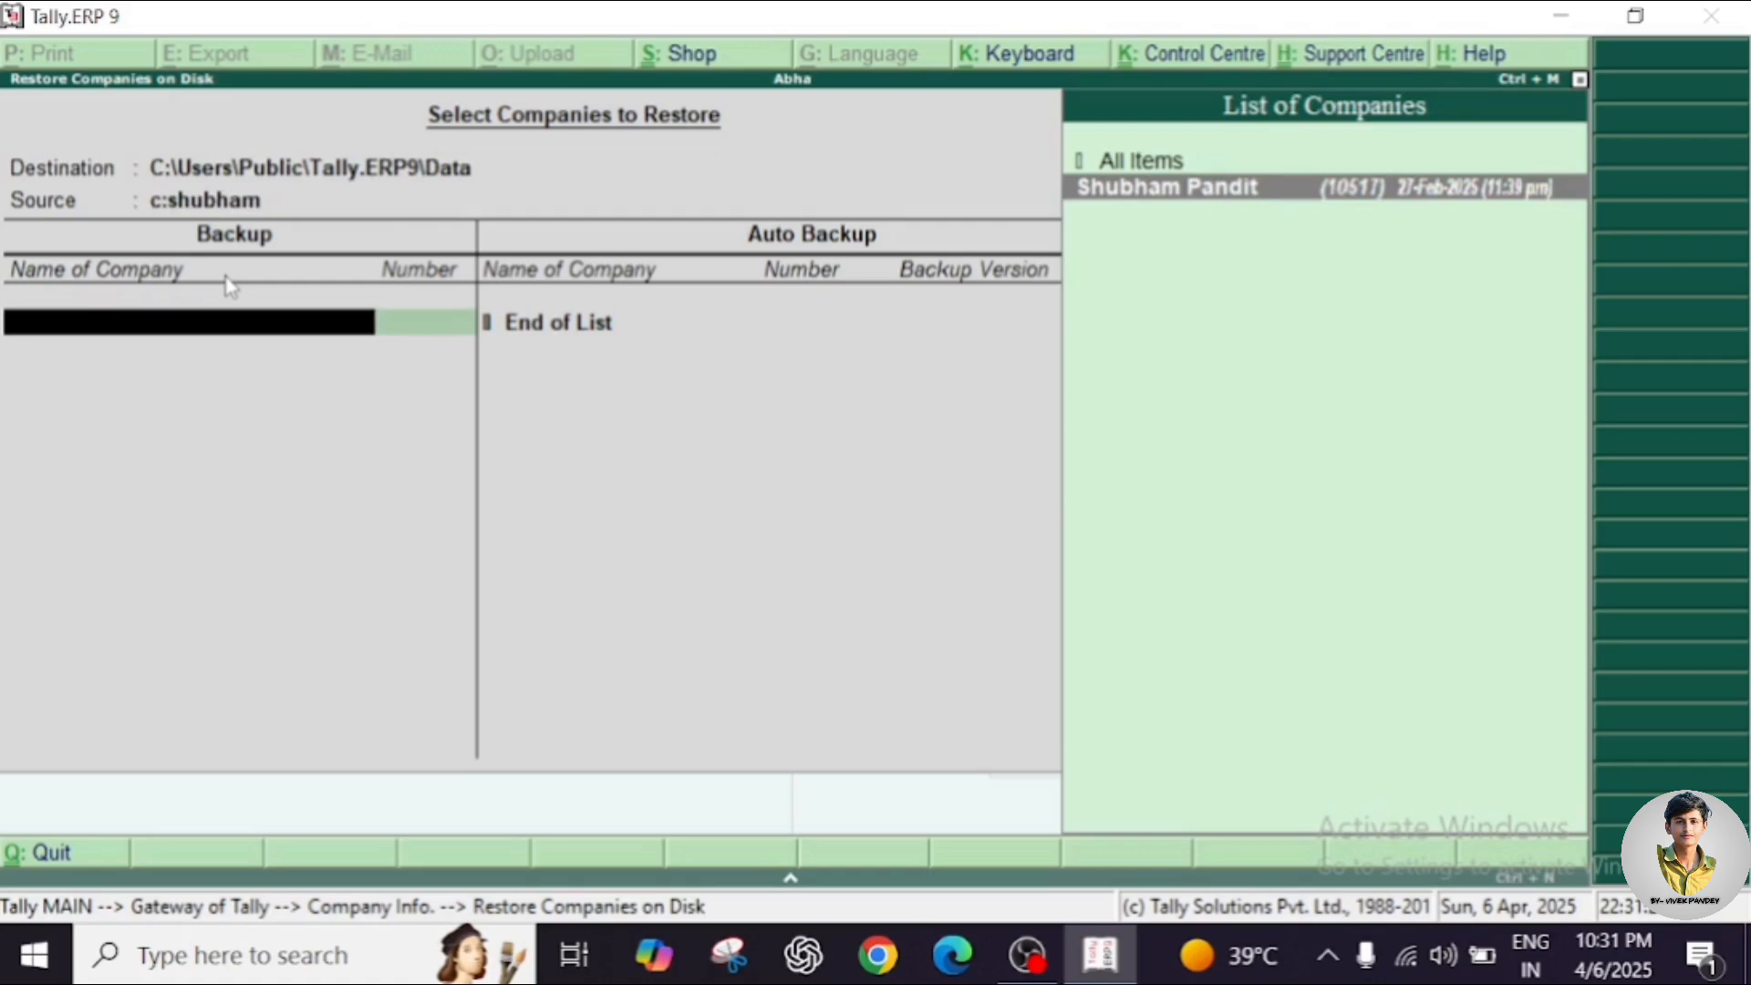
pyautogui.press('Return')
pyautogui.press('Return')
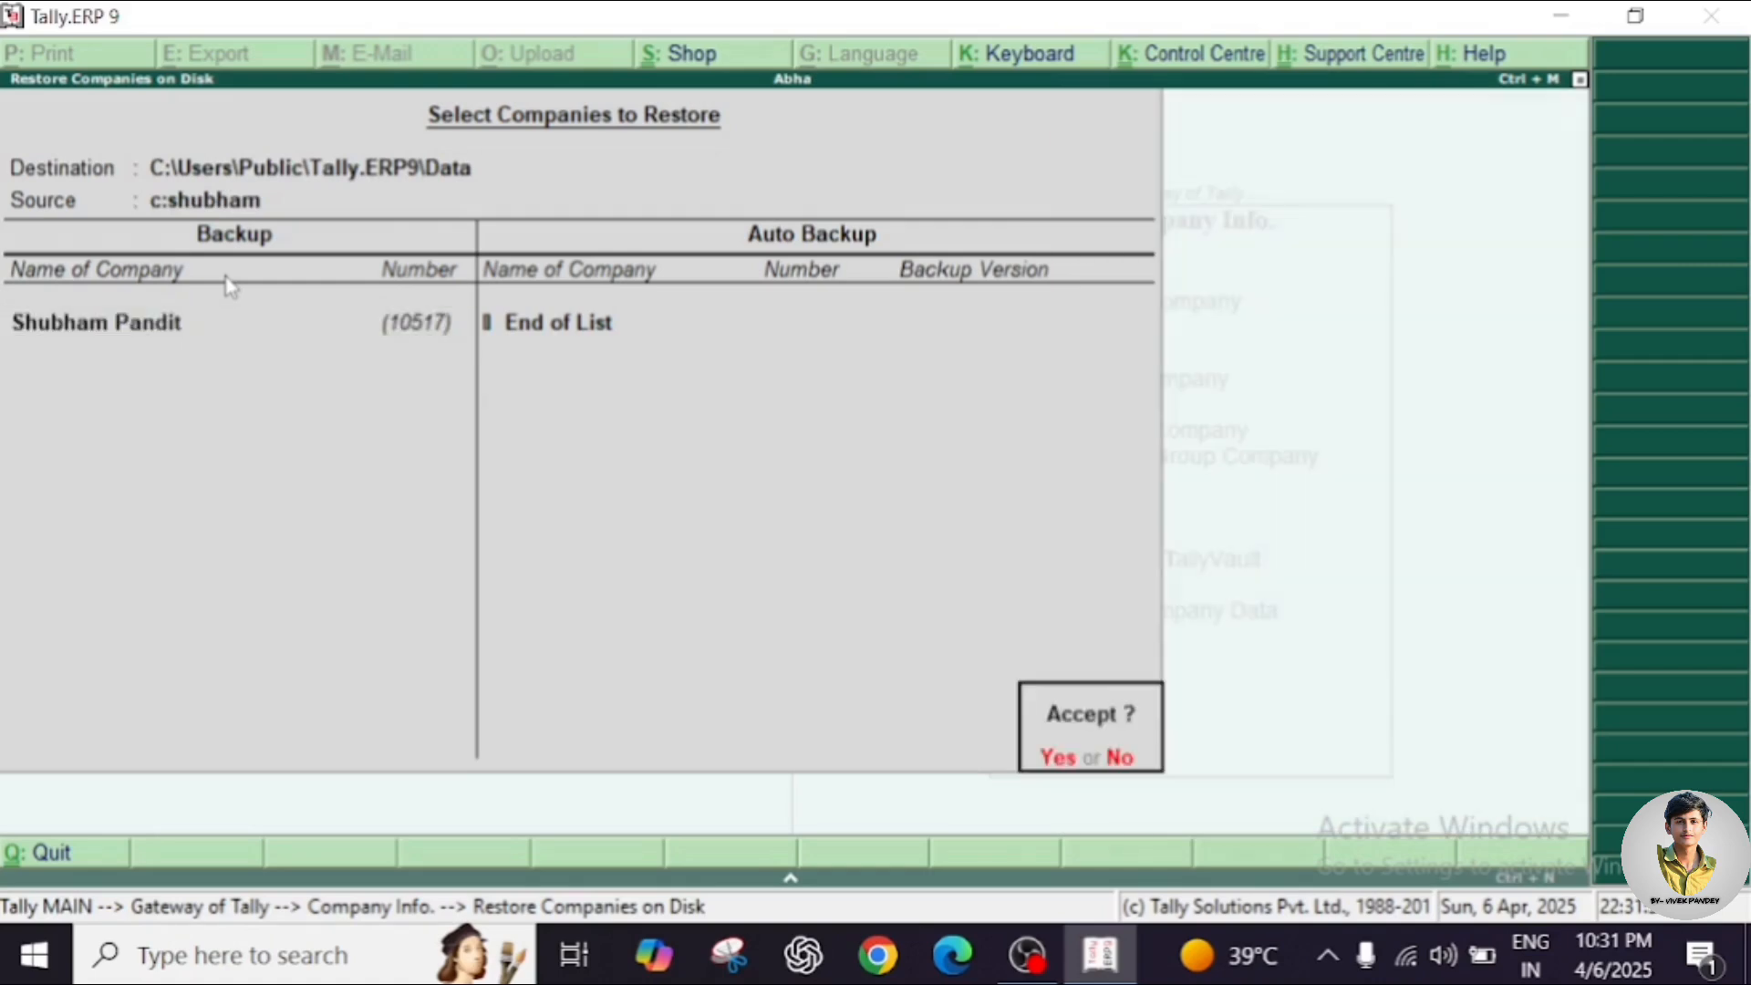
pyautogui.press('y')
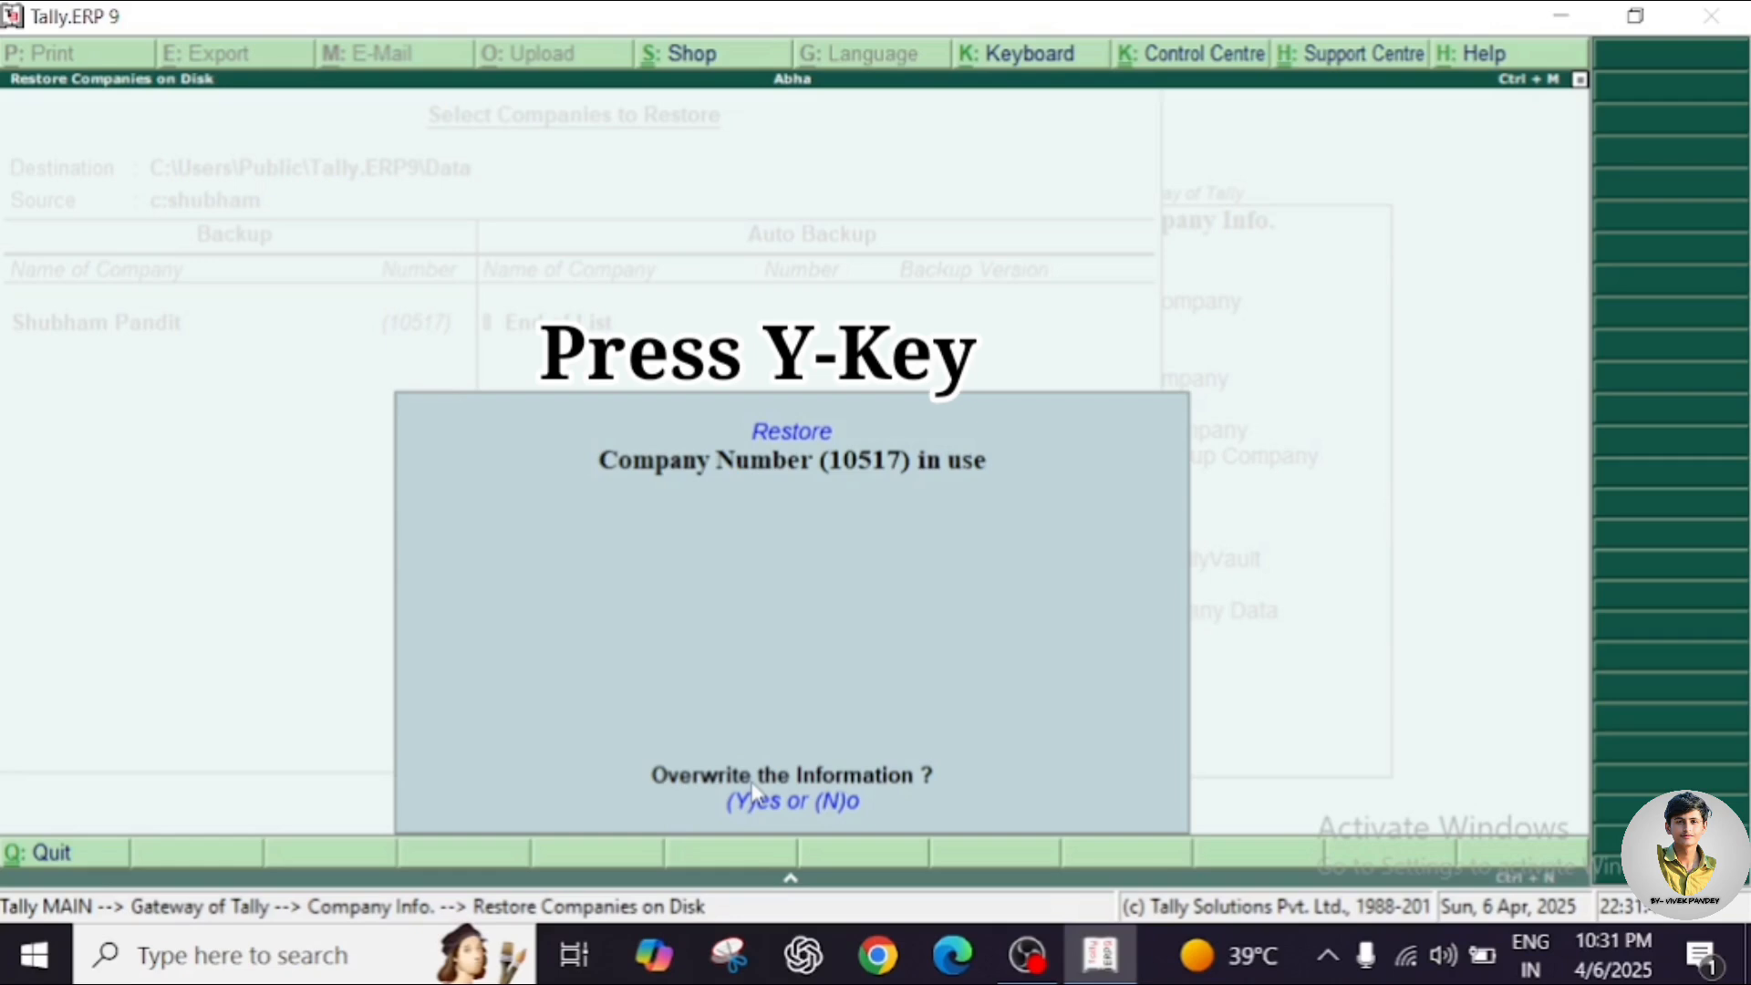
pyautogui.press('y')
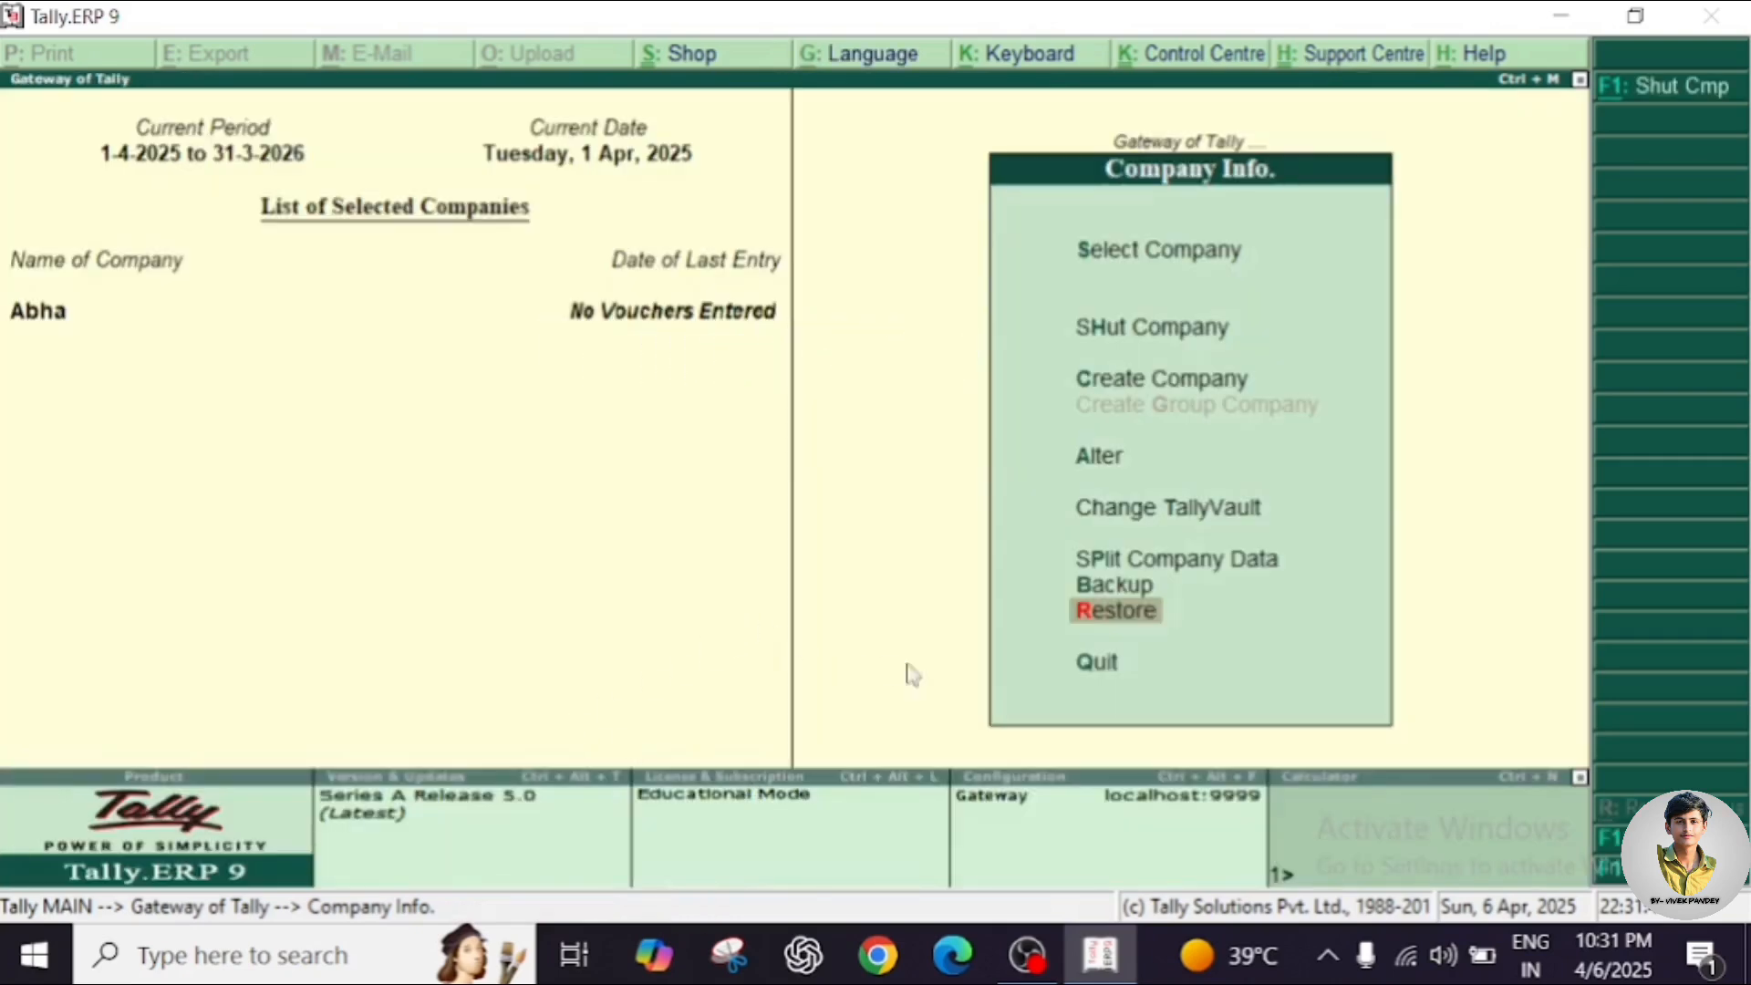
# Quit Company Info, then the Gateway of Tally, confirming Yes to close Tally.ERP 9.
pyautogui.click(1099, 668)
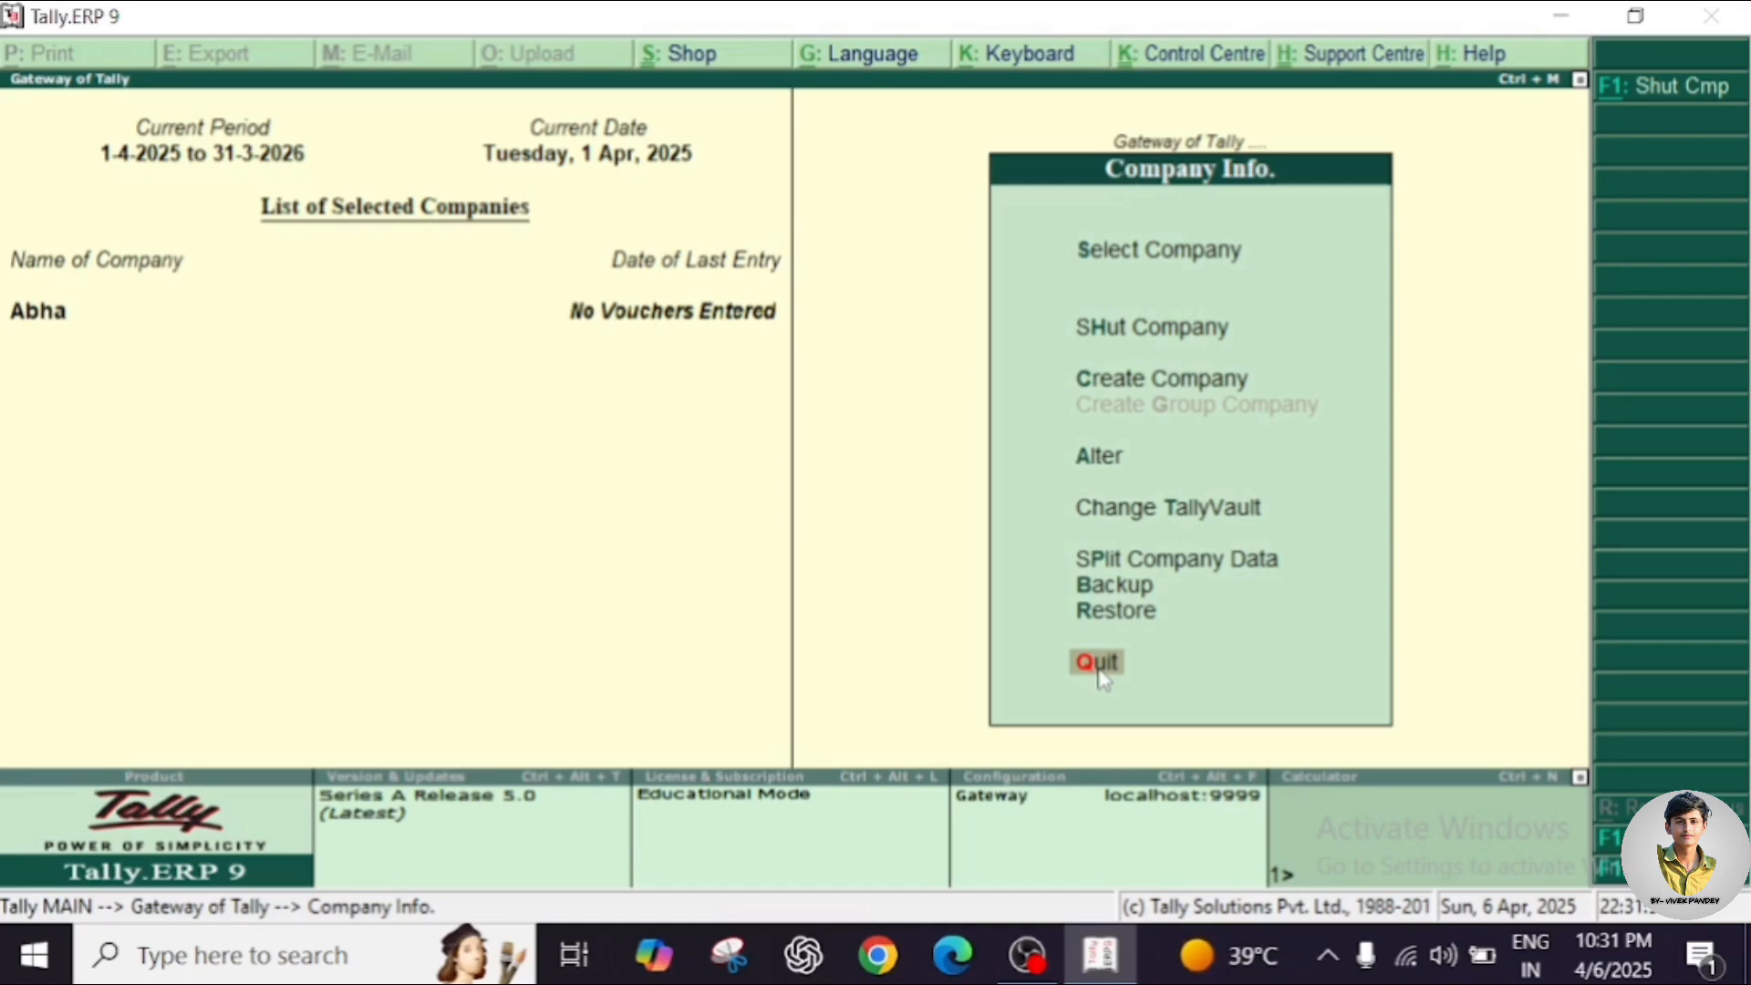
pyautogui.click(1099, 664)
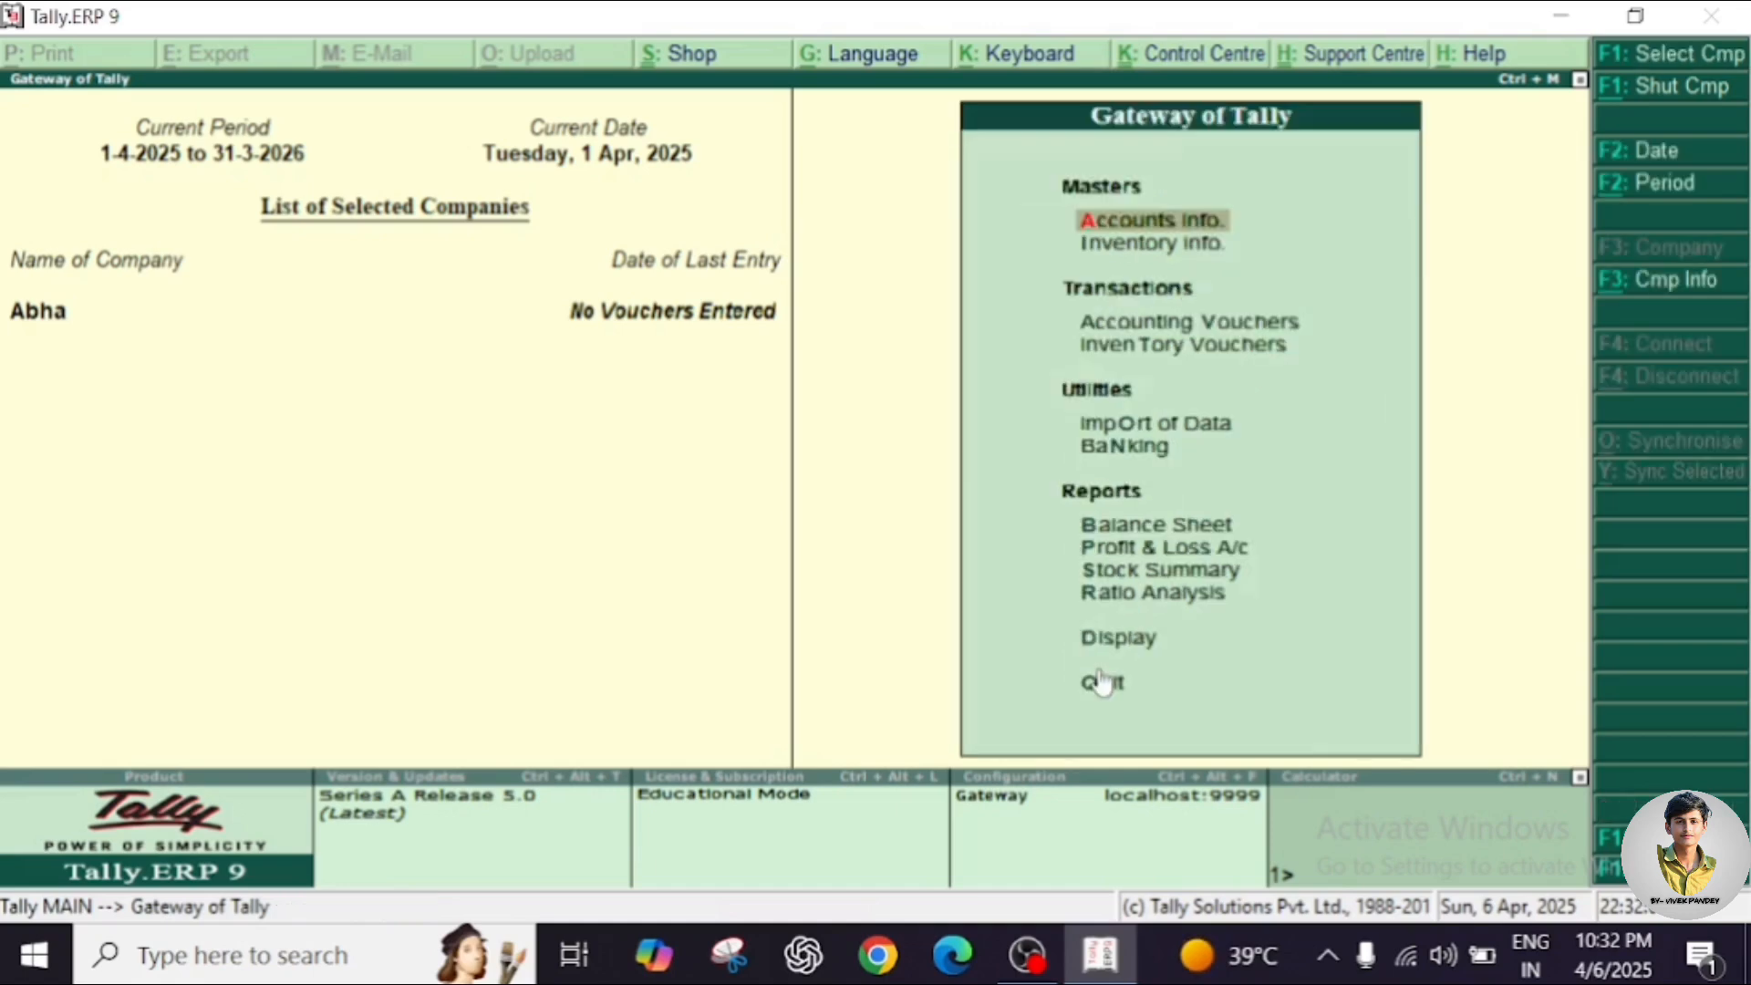
pyautogui.click(1101, 682)
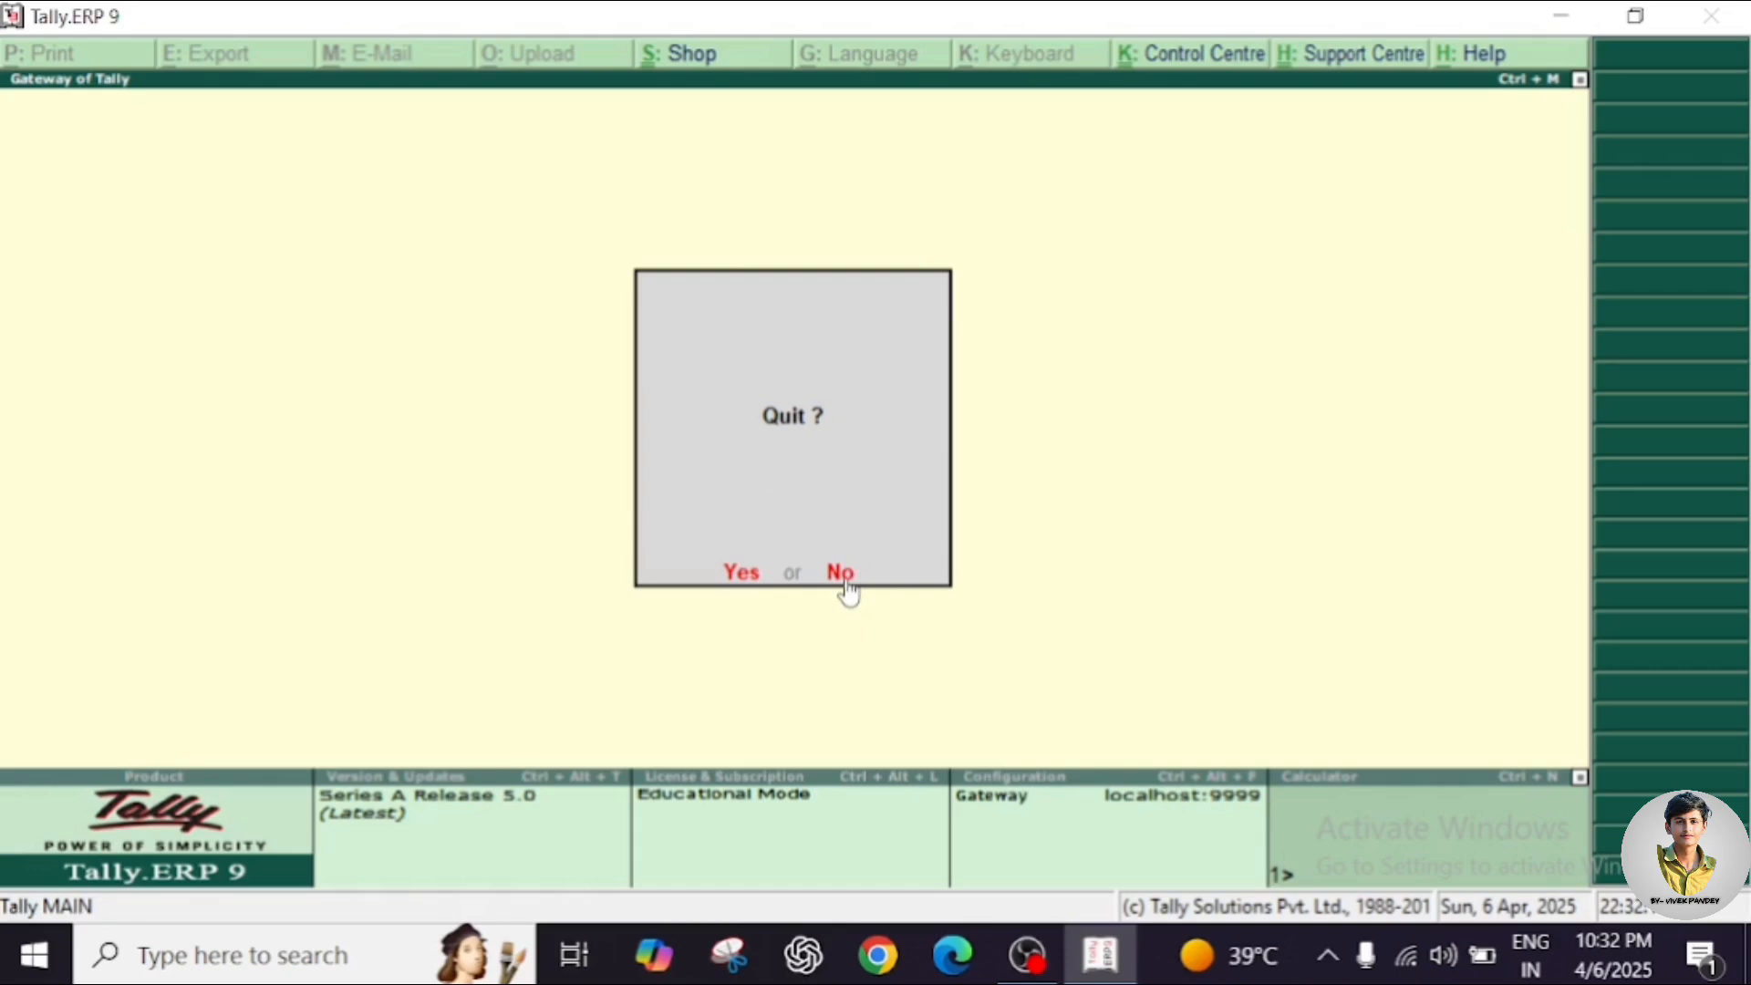
pyautogui.click(742, 576)
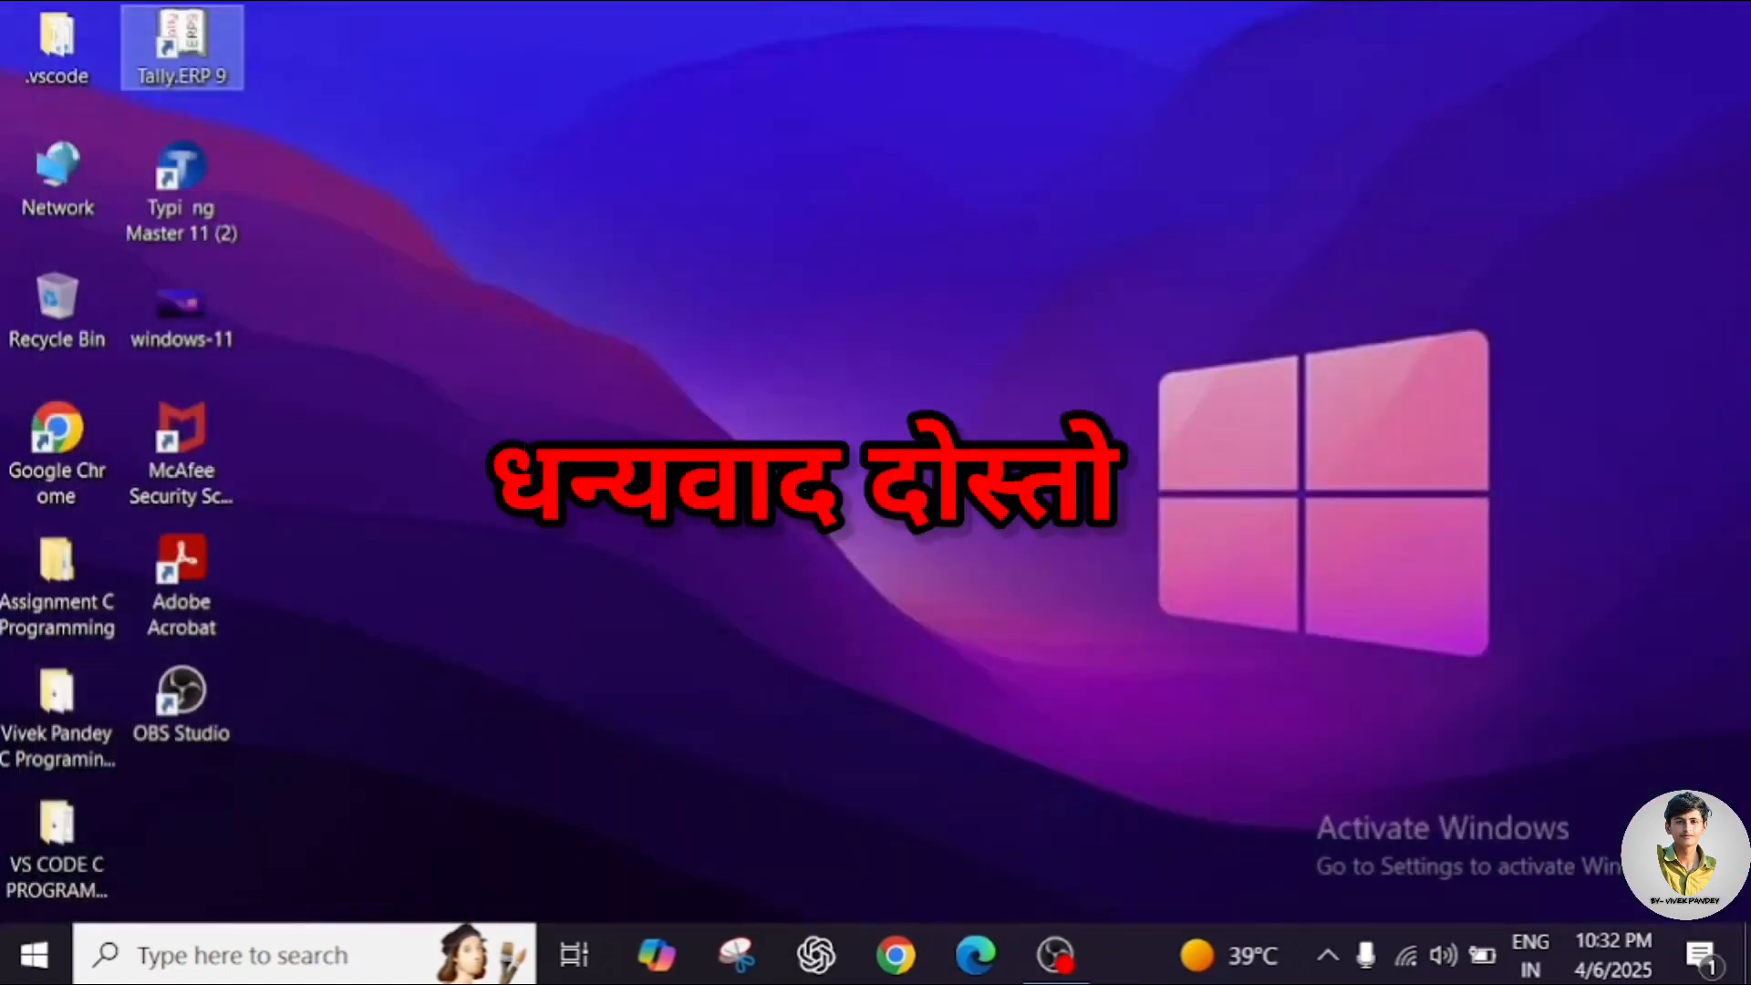